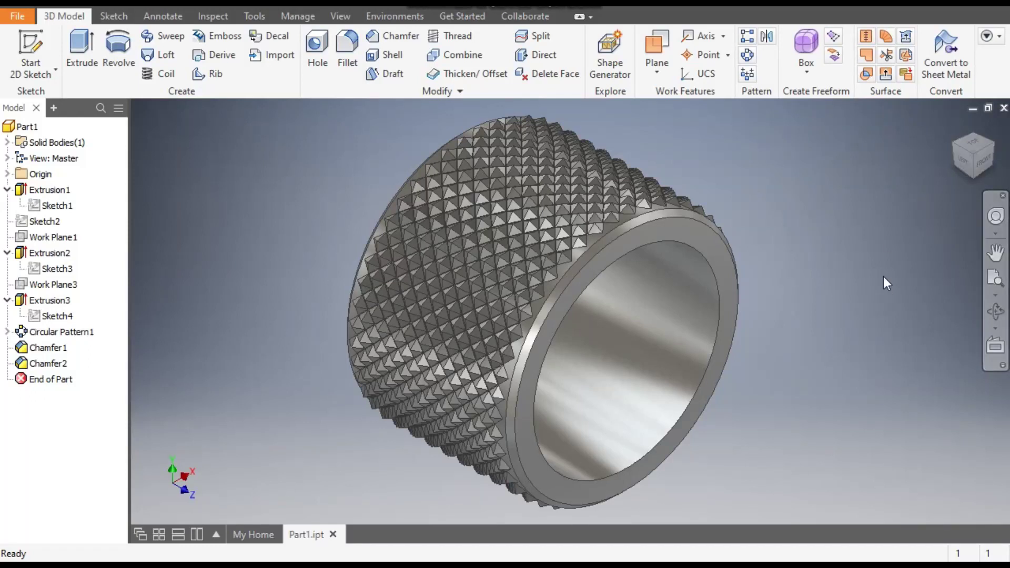
left_click(965, 161)
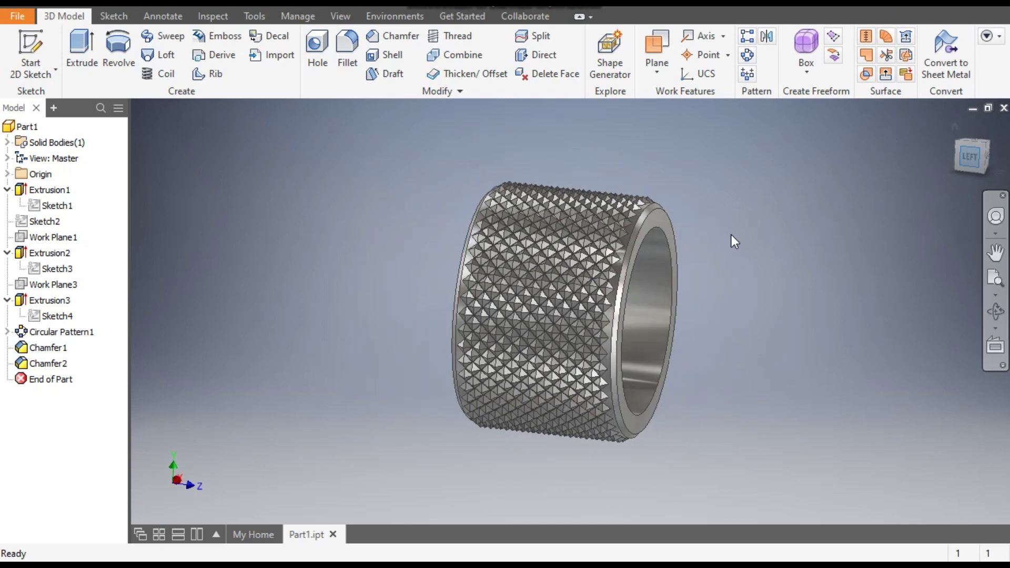
scroll(565, 211, "up", 6)
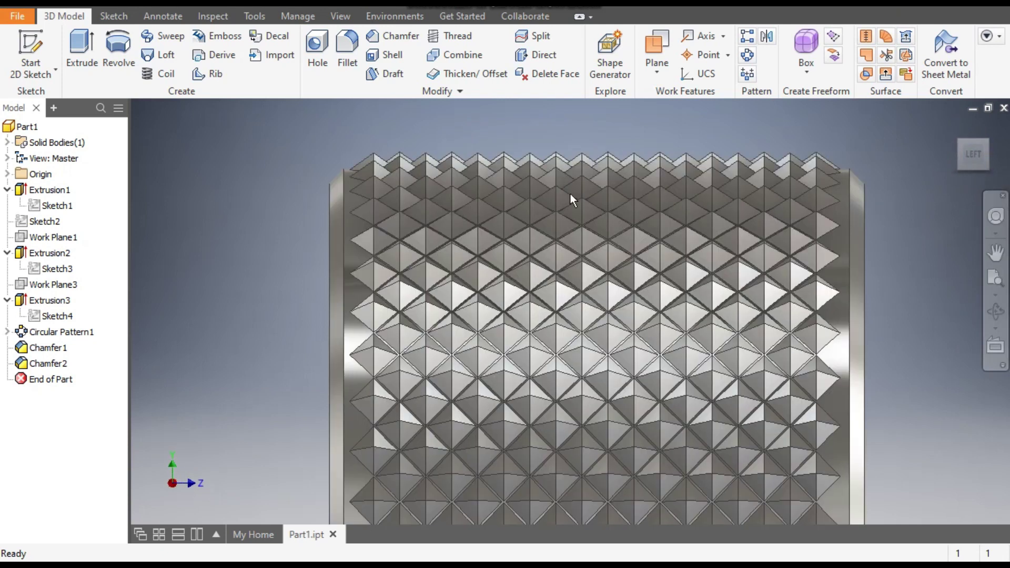
left_click(988, 143)
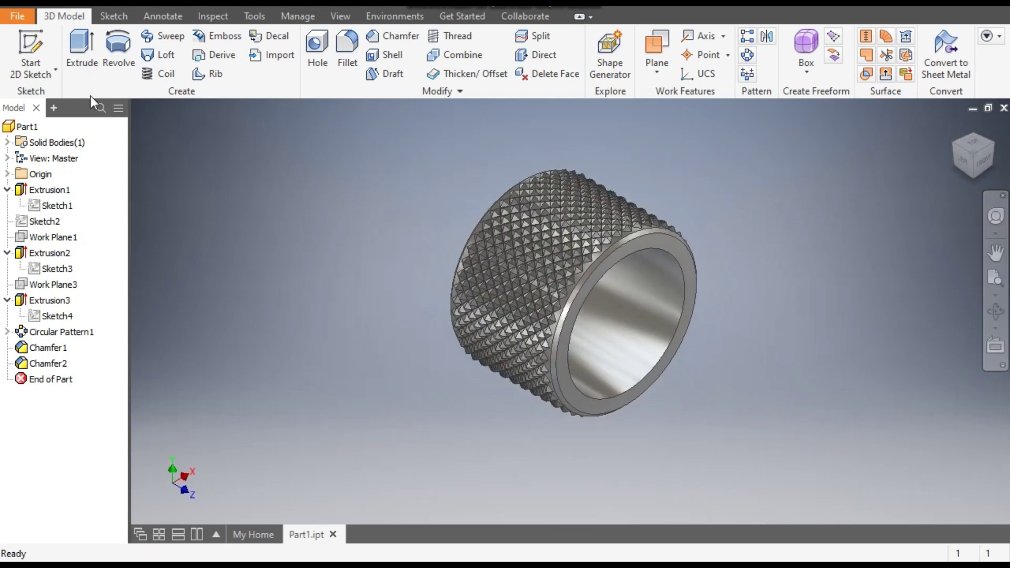
- Create a new part from the metric Standard (mm).ipt template and start a 2D sketch on the front XY plane
left_click(35, 7)
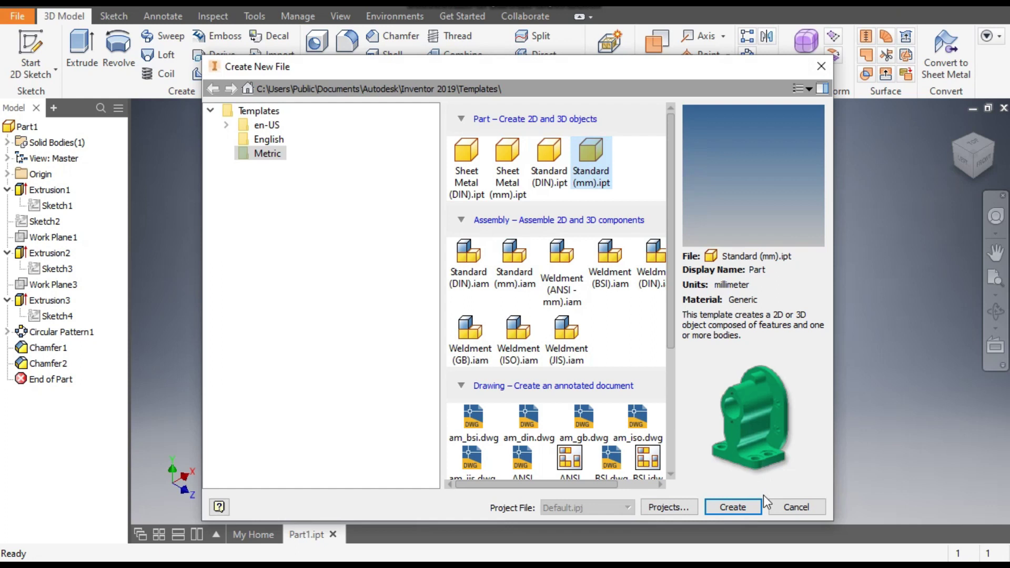
left_click(740, 507)
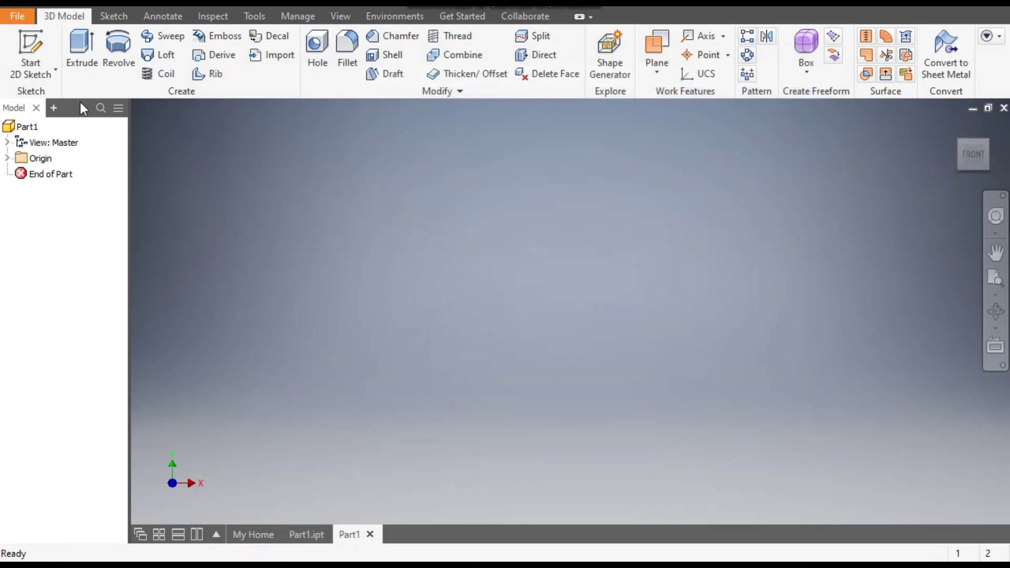
left_click(37, 58)
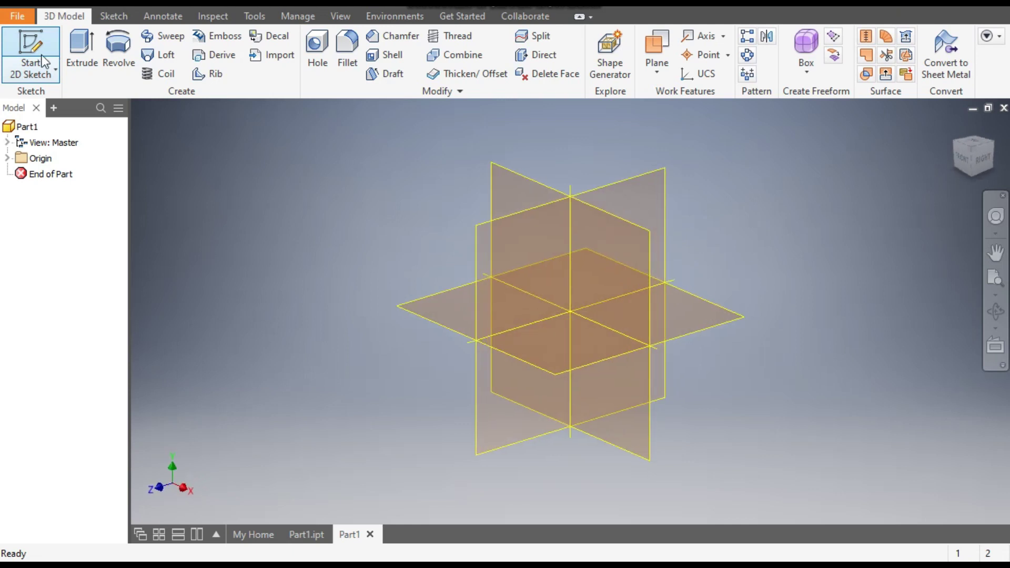
left_click(506, 191)
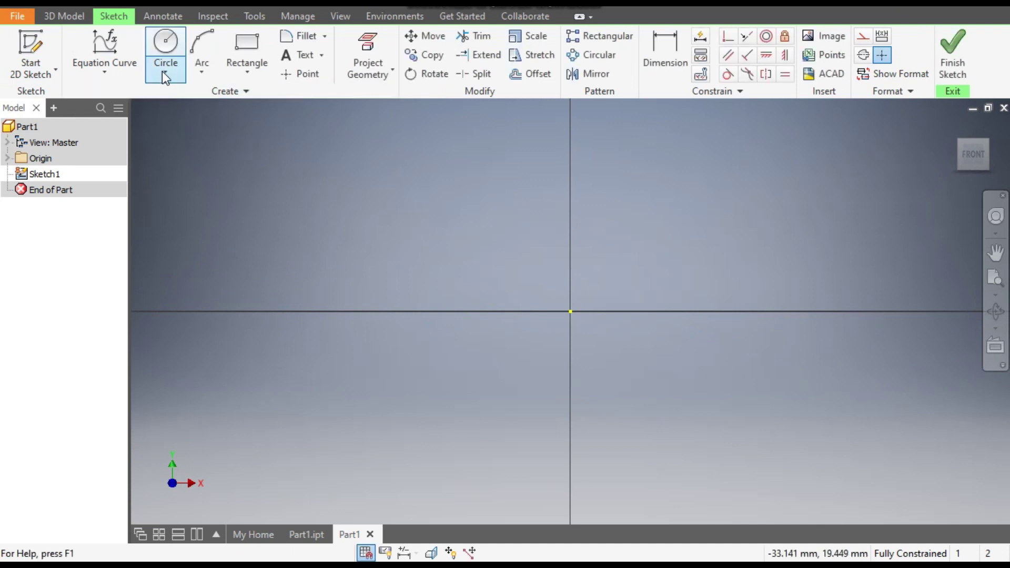
- Sketch two concentric circles of 40 mm and 50 mm diameter centred on the origin, and finish the sketch
left_click(166, 46)
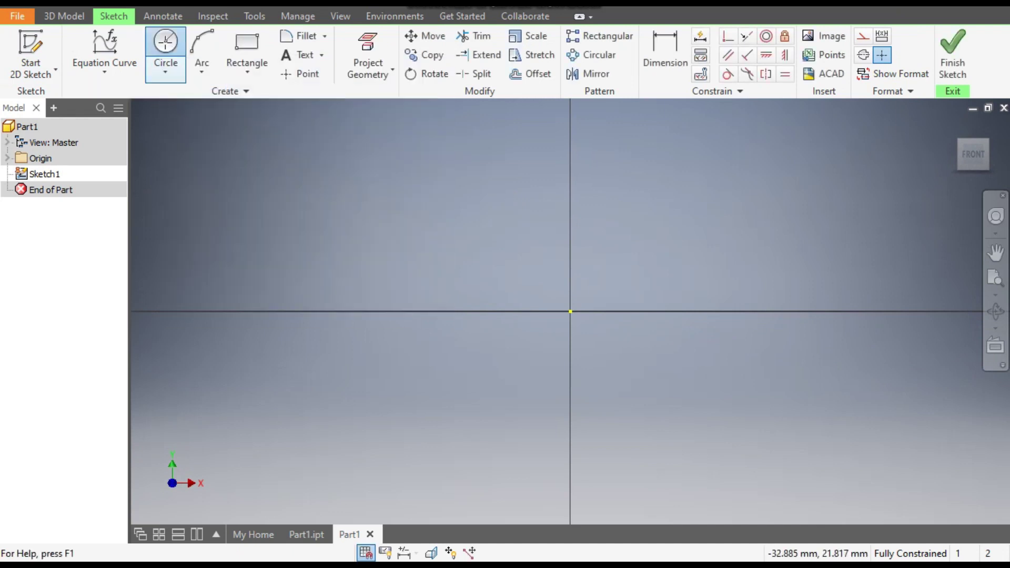
left_click(571, 311)
type("40")
key("Return")
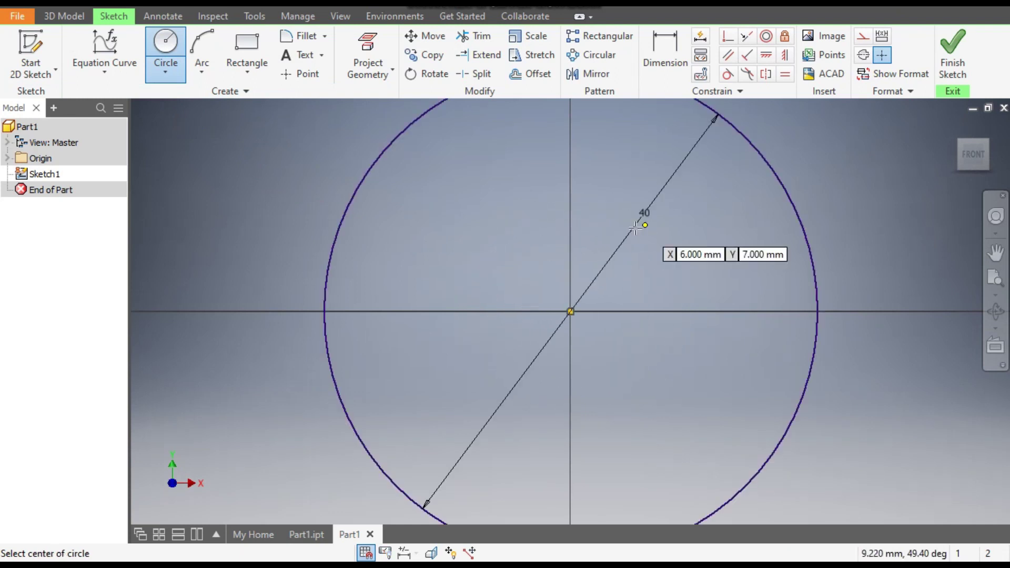
scroll(595, 263, "down", 3)
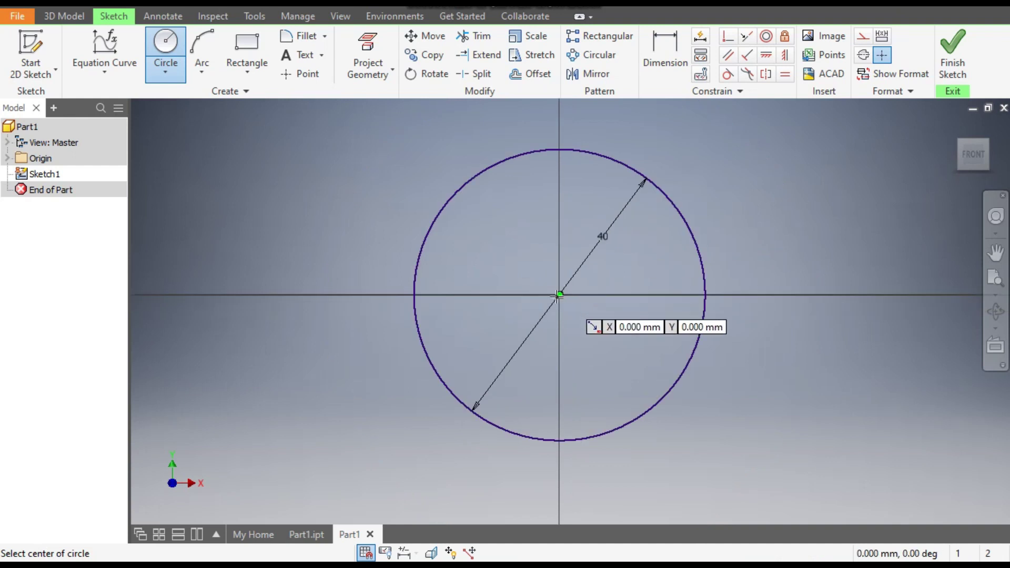
left_click(559, 296)
type("50")
key("Return")
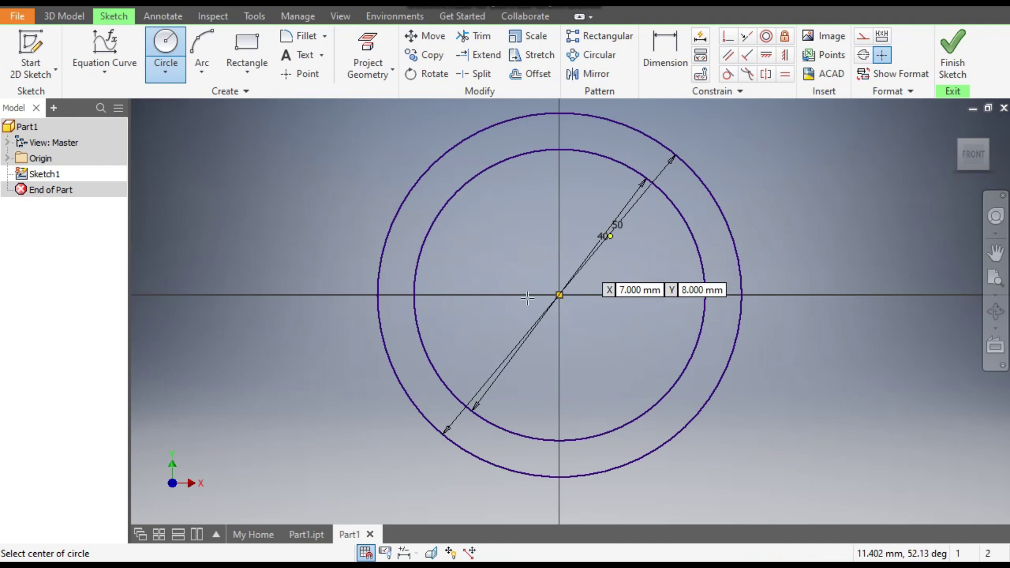
left_click(948, 57)
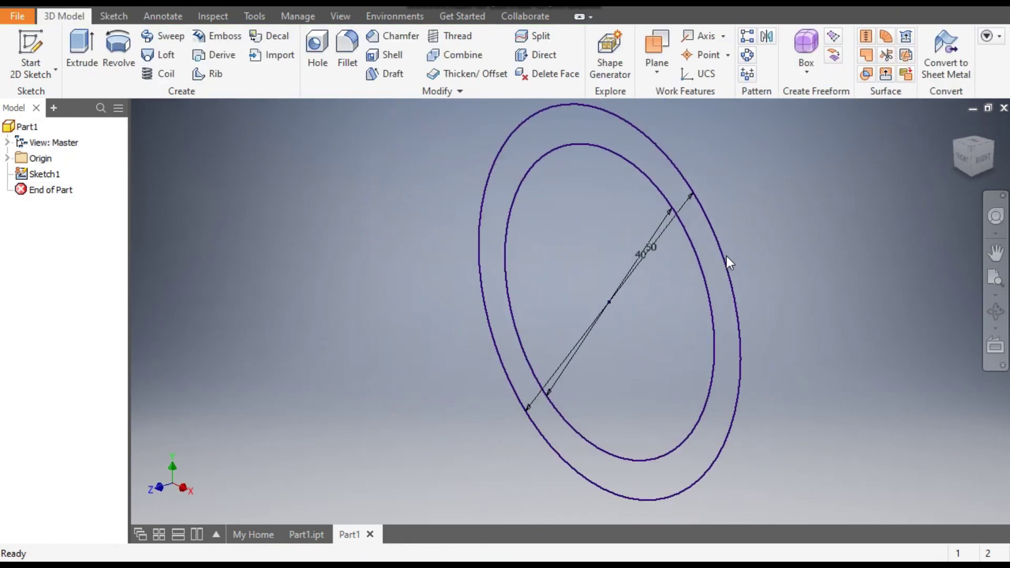
- Extrude the ring between the two circles by 37 mm into a hollow cylinder
left_click(84, 45)
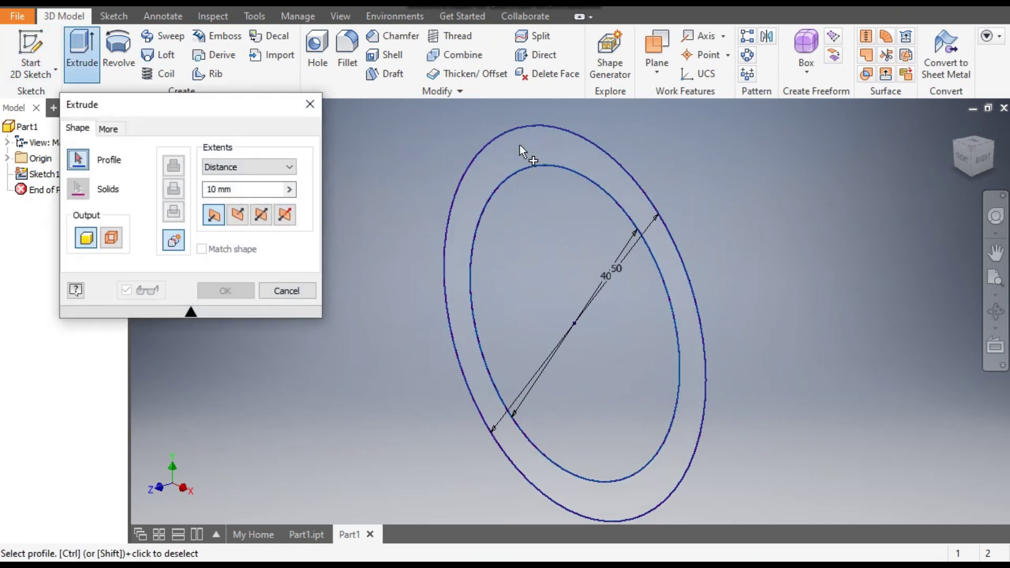
left_click(520, 145)
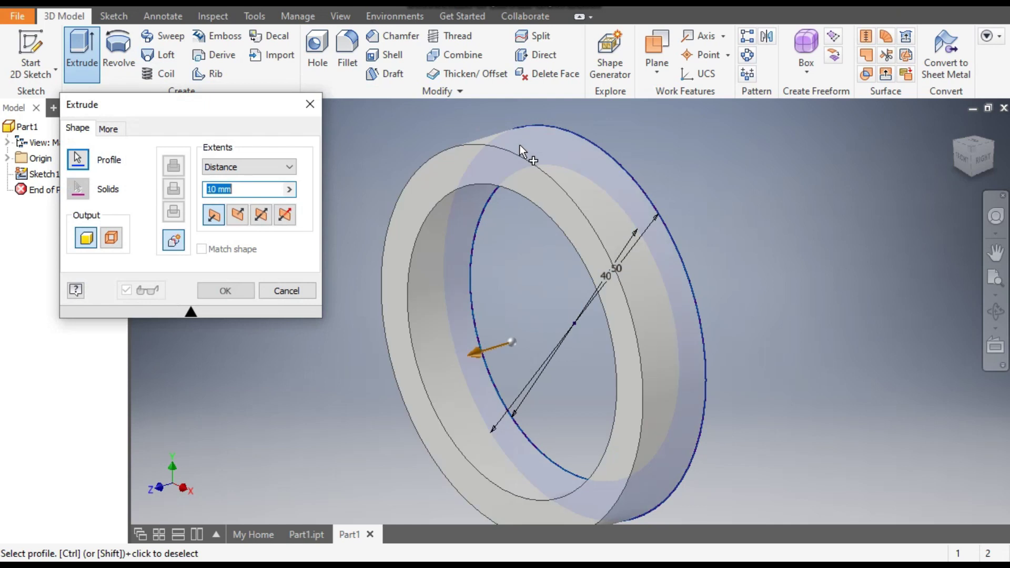
scroll(663, 137, "down", 2)
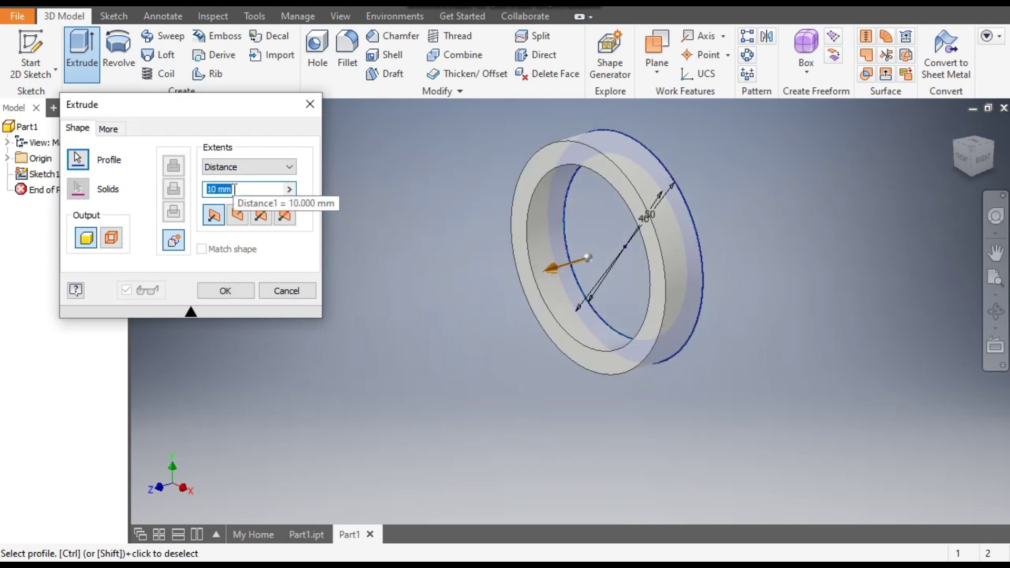
type("40")
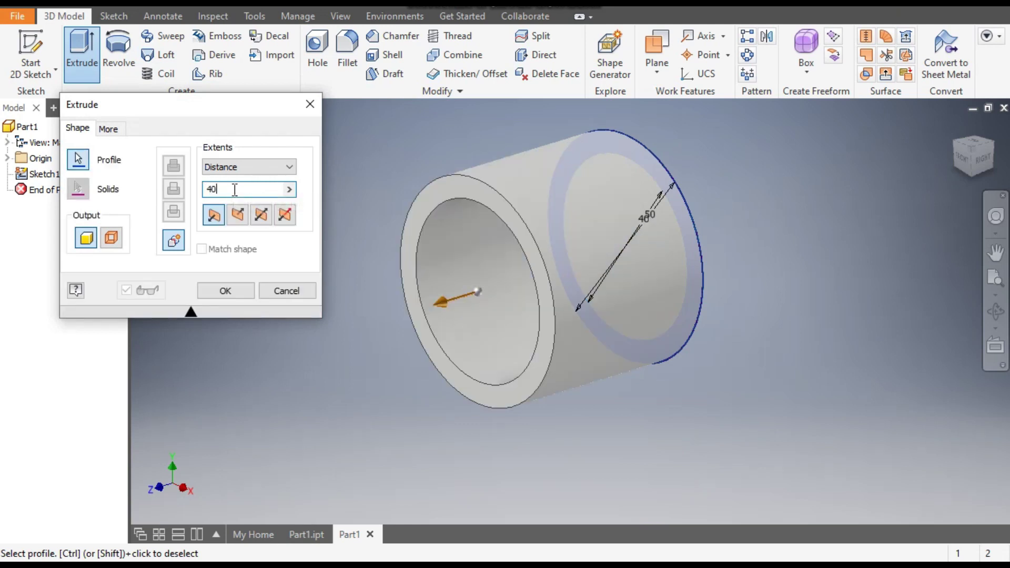
key("BackSpace")
key("BackSpace")
type("3")
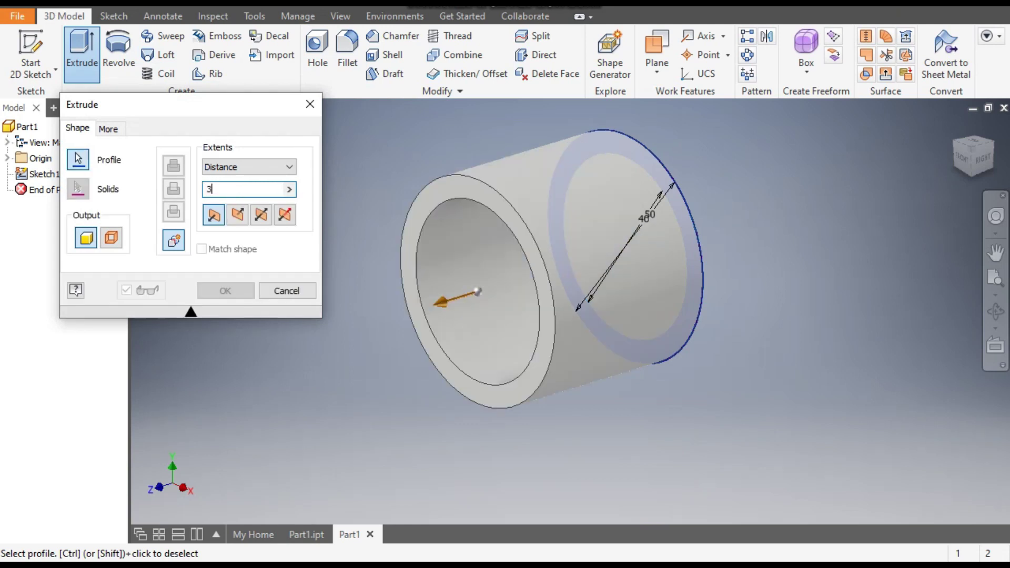
type("7")
key("Return")
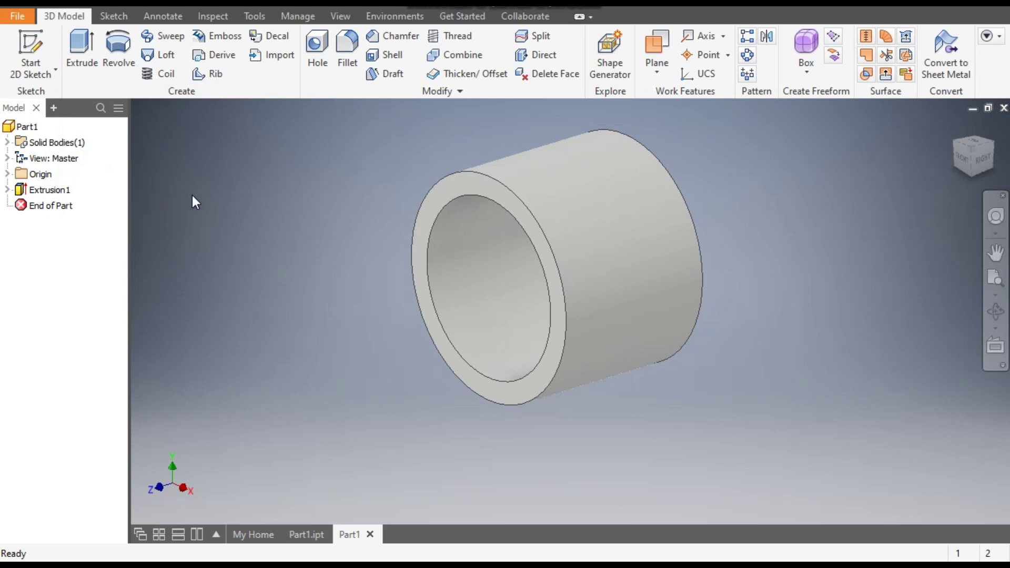
- On the cylinder's front ring face, sketch two lines from the centre down to the outer edge, one vertical and one about 23° to its left
left_click(473, 188)
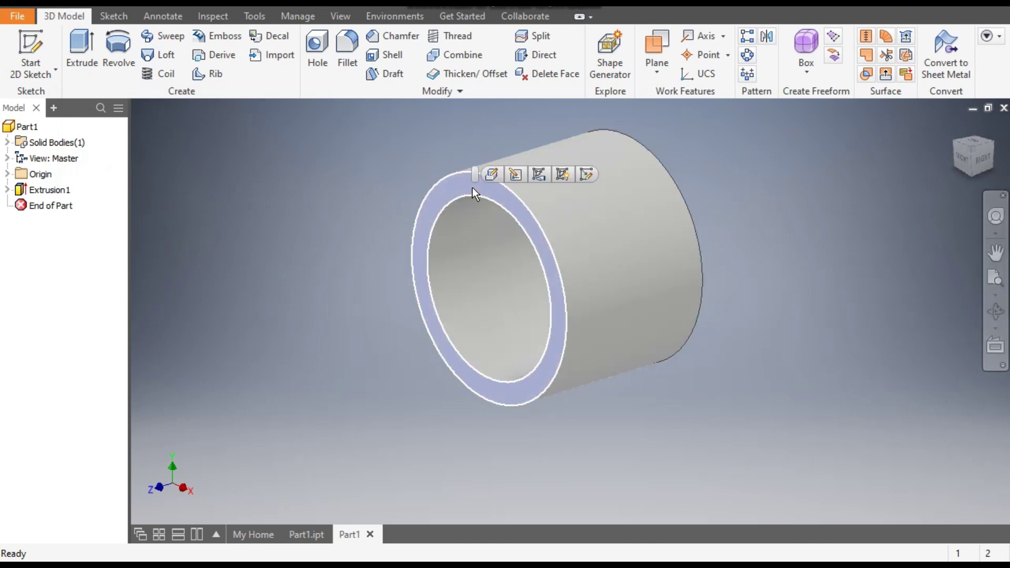
left_click(585, 176)
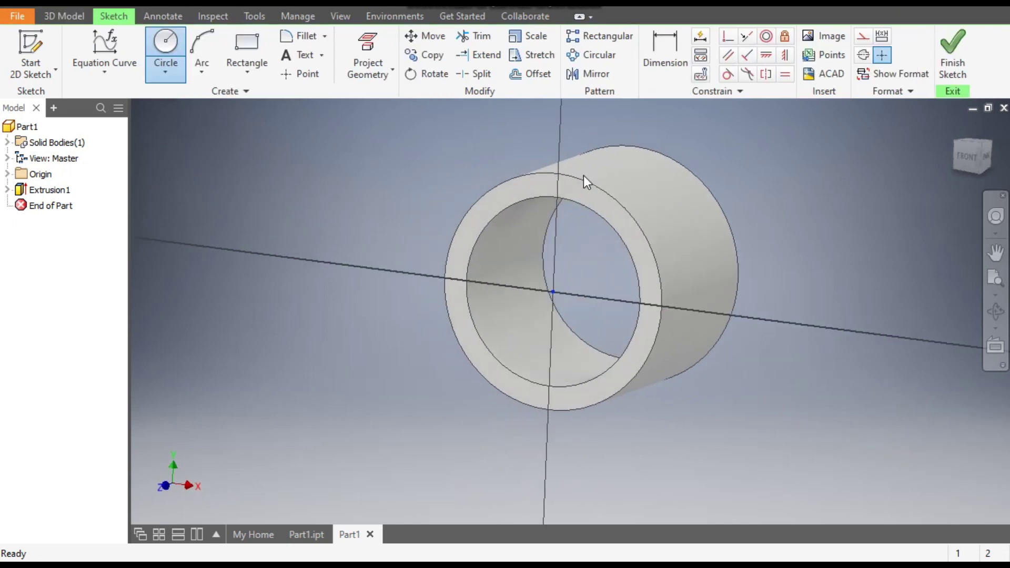
middle_click_drag(691, 207, 692, 184)
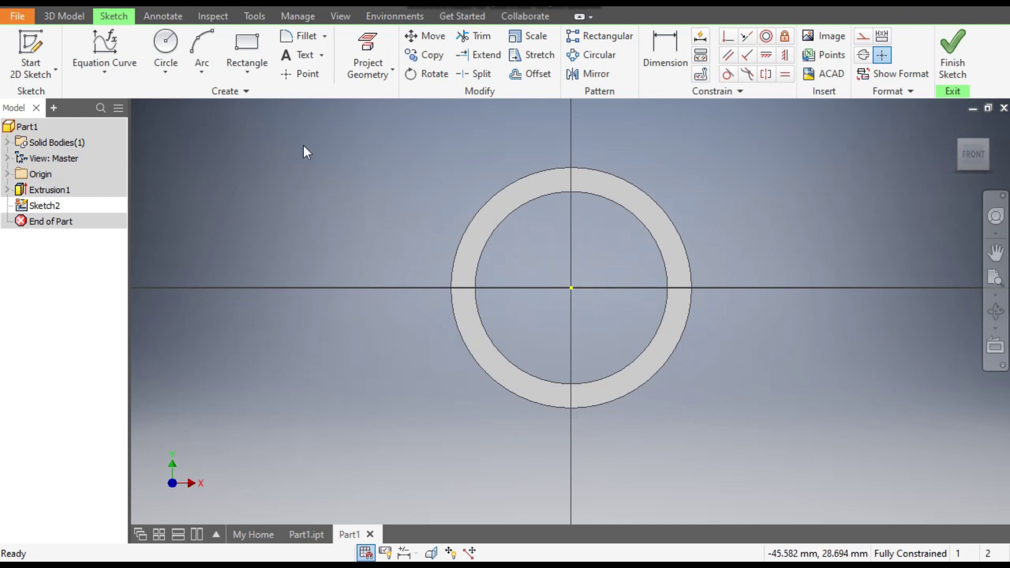
left_click(109, 78)
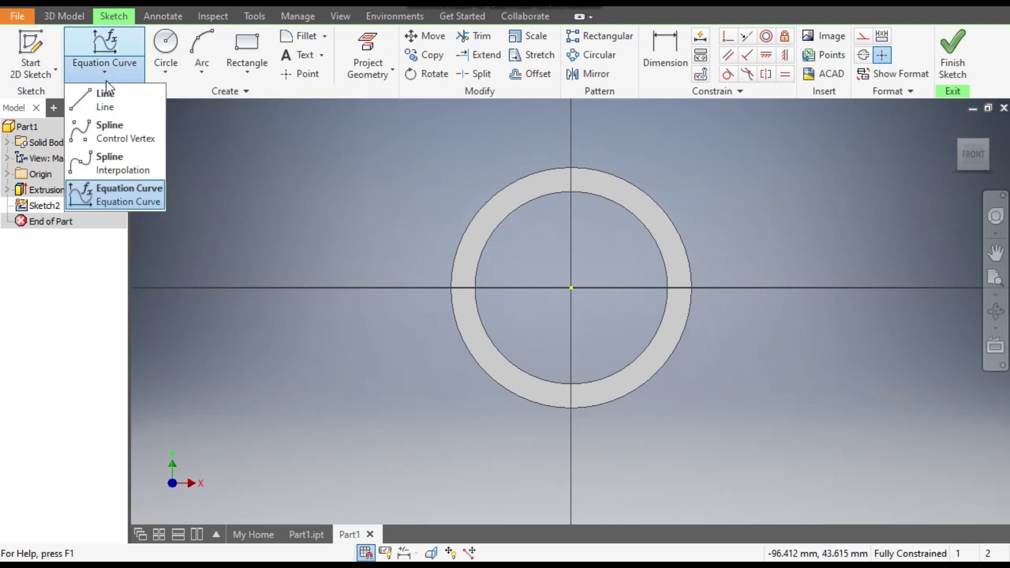
left_click(103, 97)
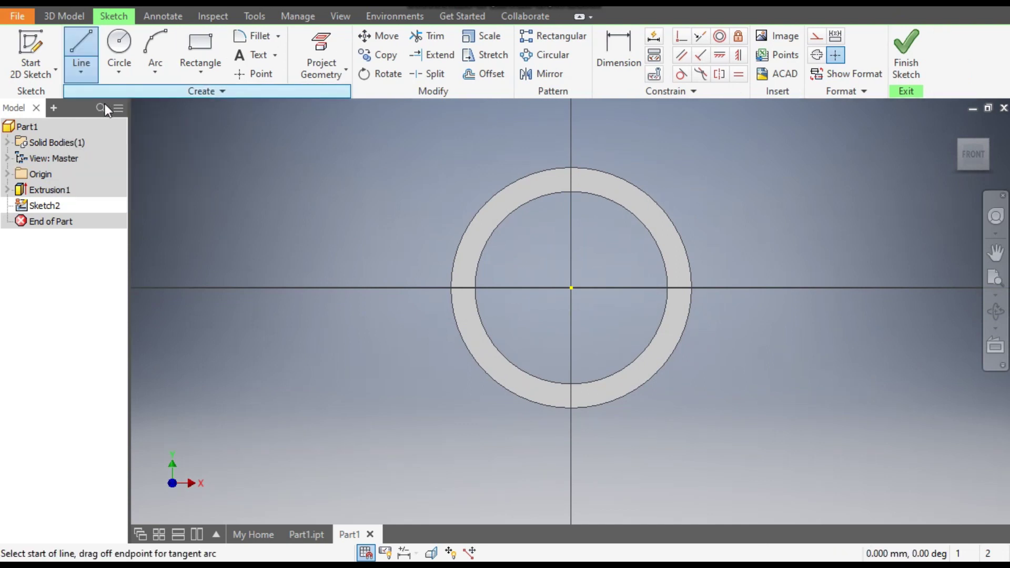
left_click(572, 288)
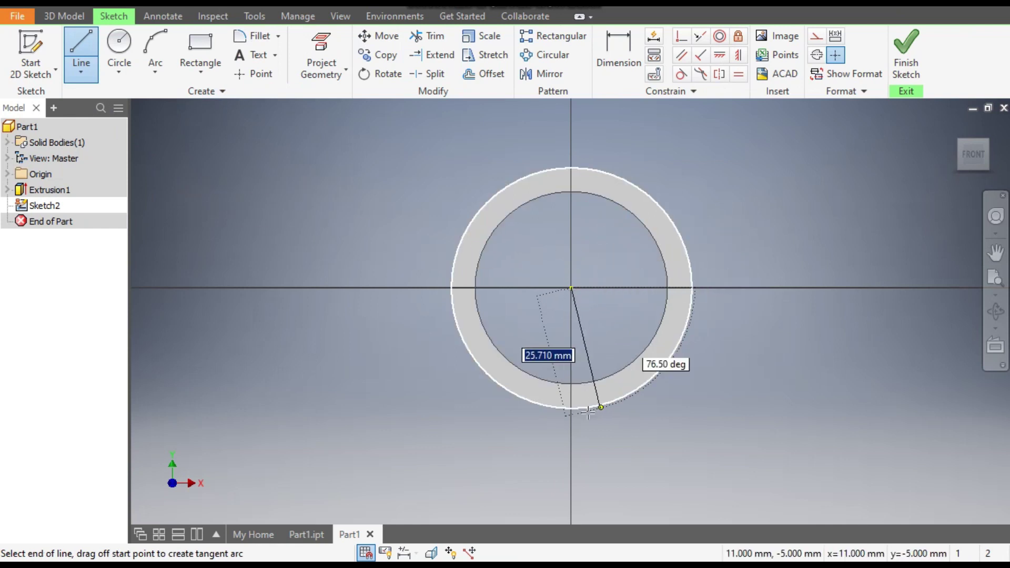
left_click(572, 409)
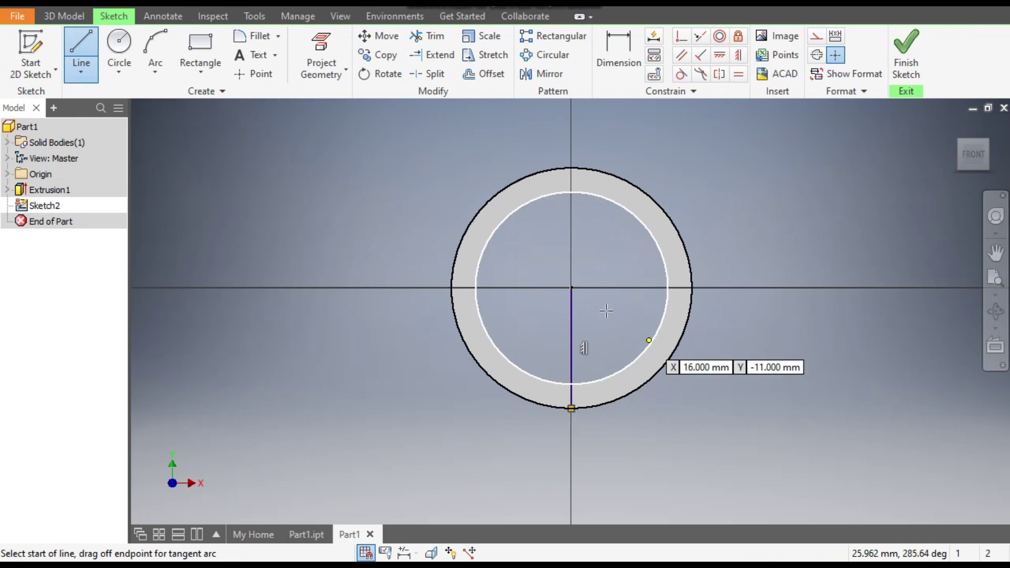
left_click(571, 288)
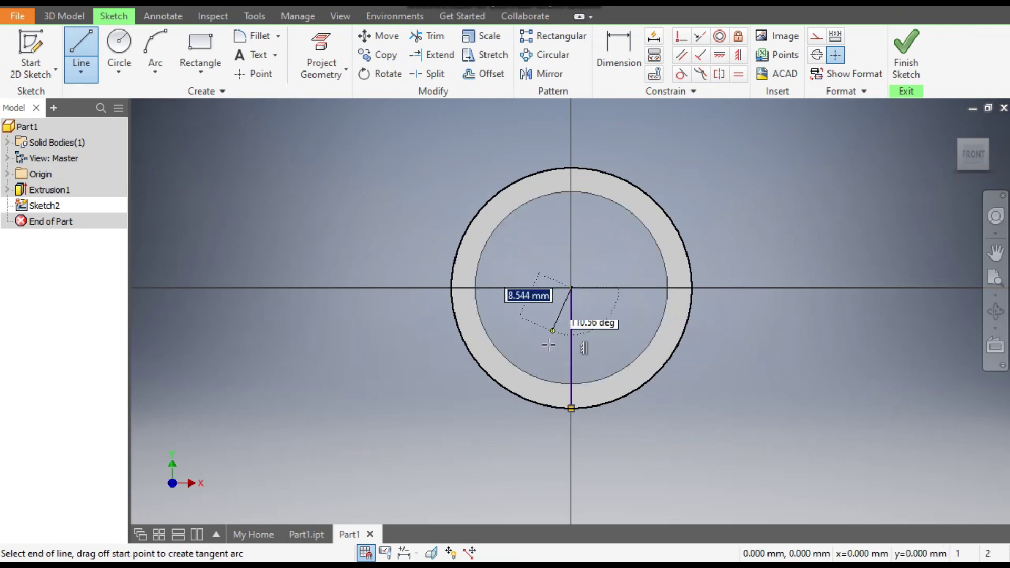
left_click(525, 399)
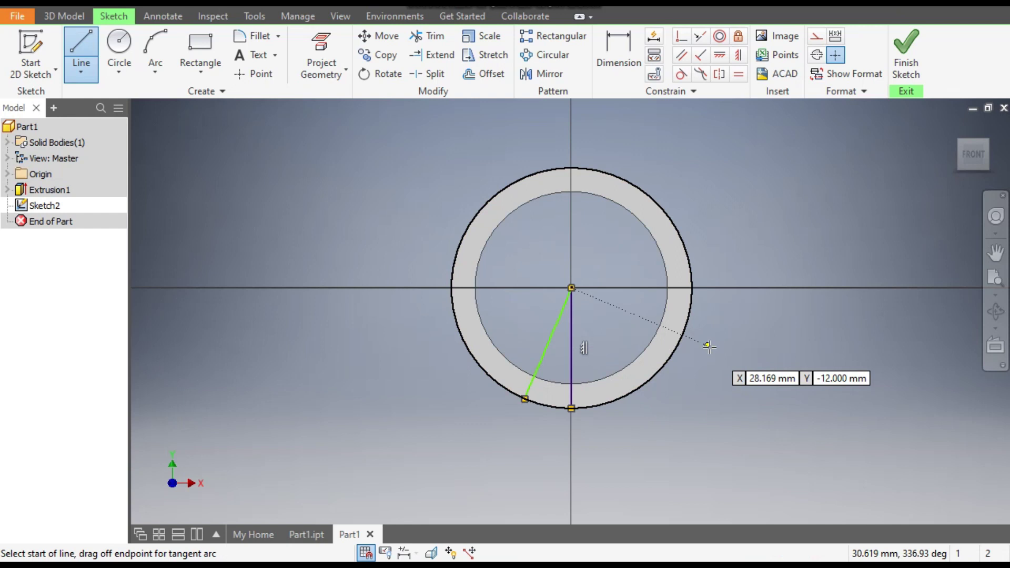
- Dimension the angle between the two radial lines and set it to 4°
left_click(613, 60)
left_click(547, 354)
left_click(572, 359)
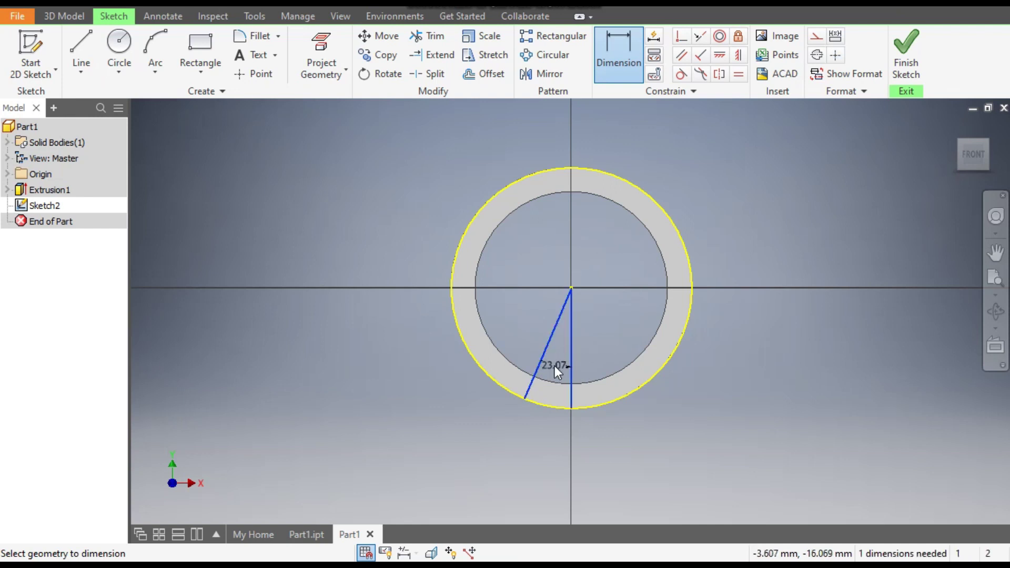
left_click(555, 365)
type("4")
key("Return")
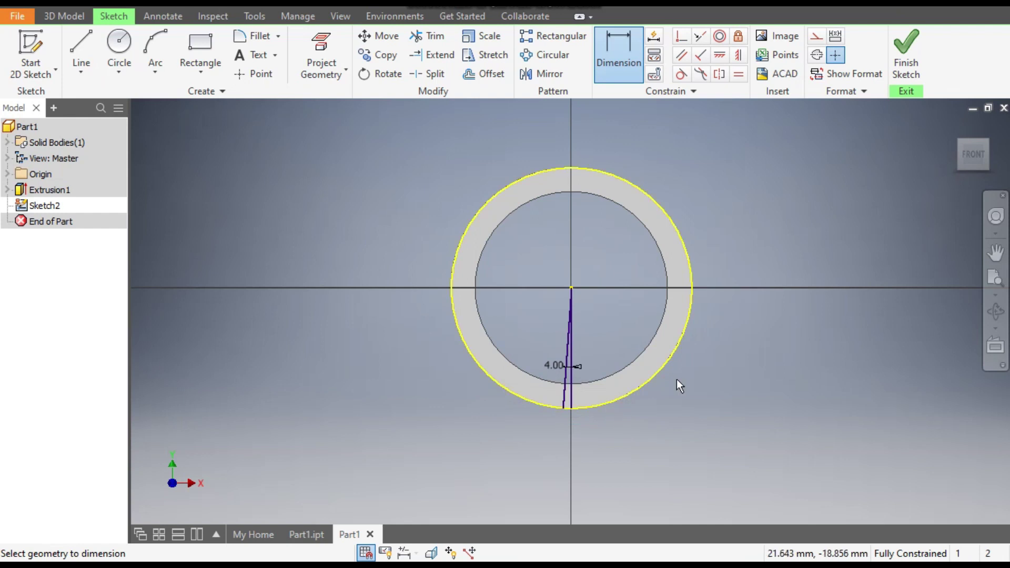
key("Escape")
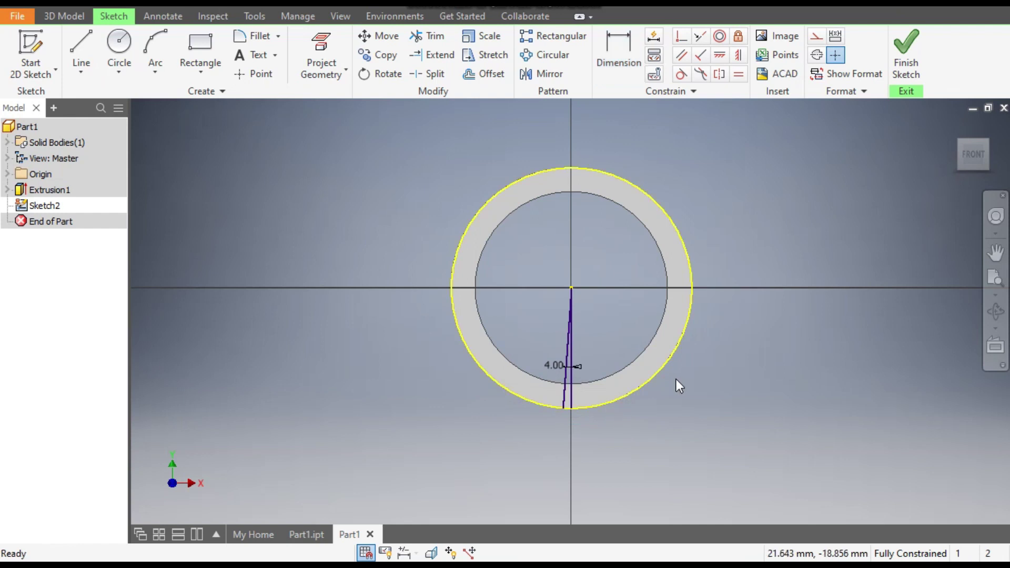
- Convert both radial lines to construction geometry and finish the sketch
scroll(654, 398, "up", 3)
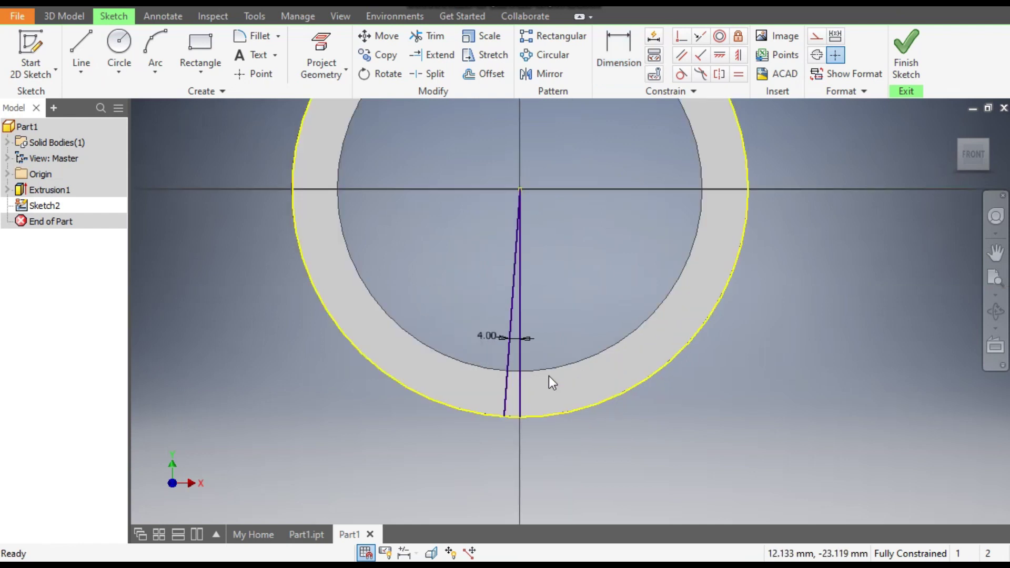
left_click(519, 358)
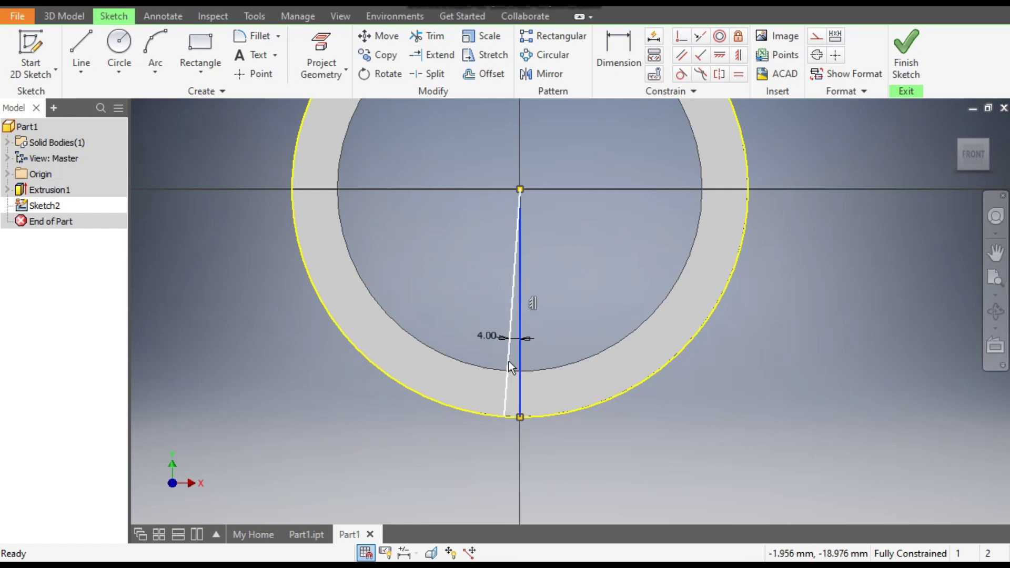
left_click(510, 359, "ctrl")
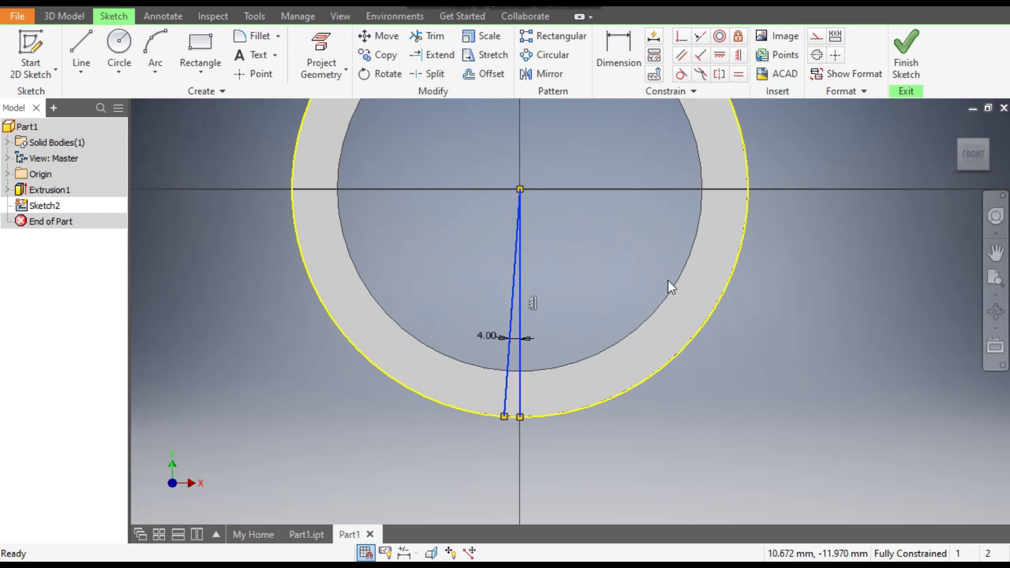
left_click(816, 36)
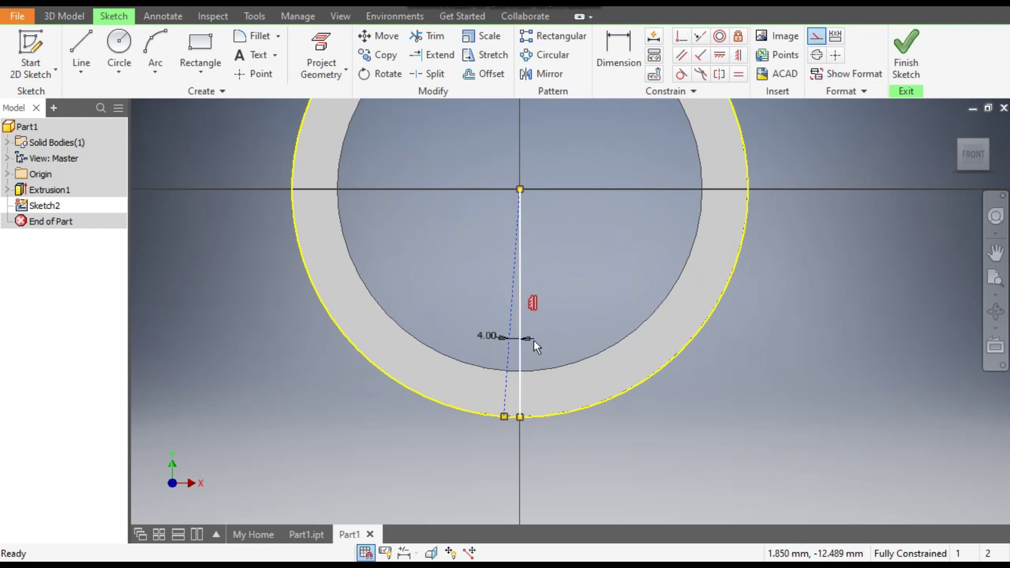
left_click(905, 65)
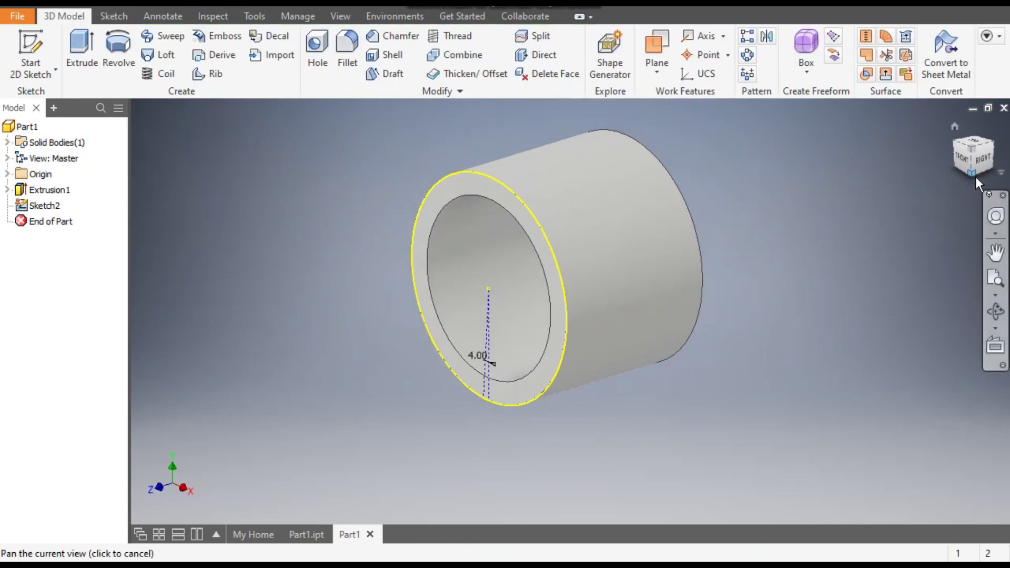
- Create a work plane through the outer end of the vertical radial line, perpendicular to that line
left_click(966, 159)
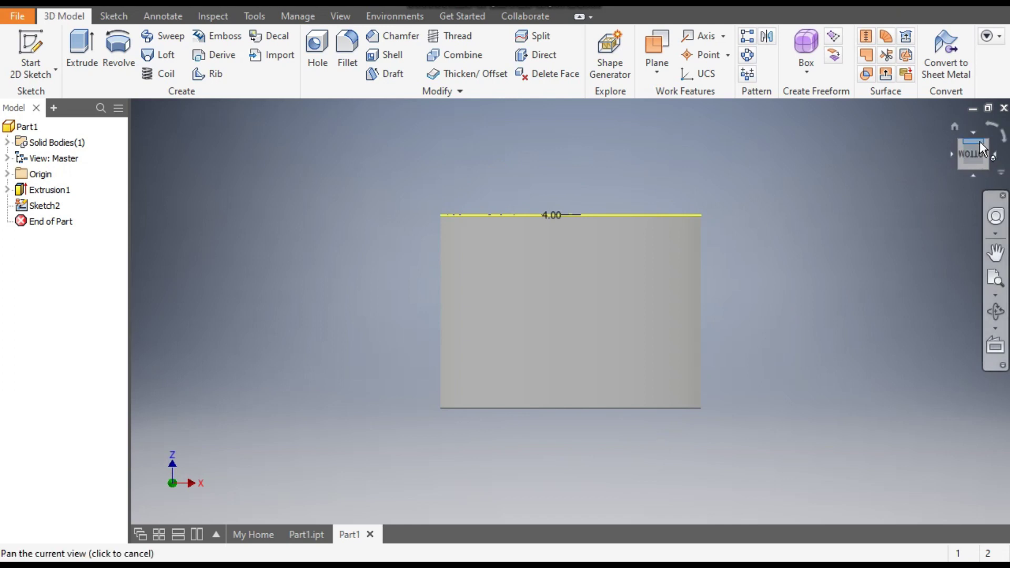
left_click(955, 127)
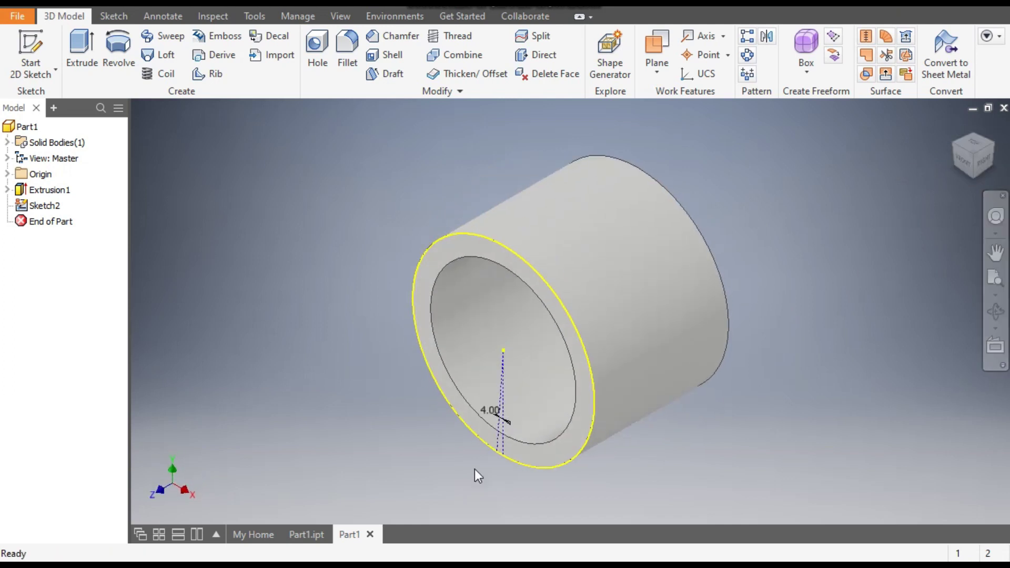
scroll(474, 469, "up", 5)
scroll(514, 456, "up", 3)
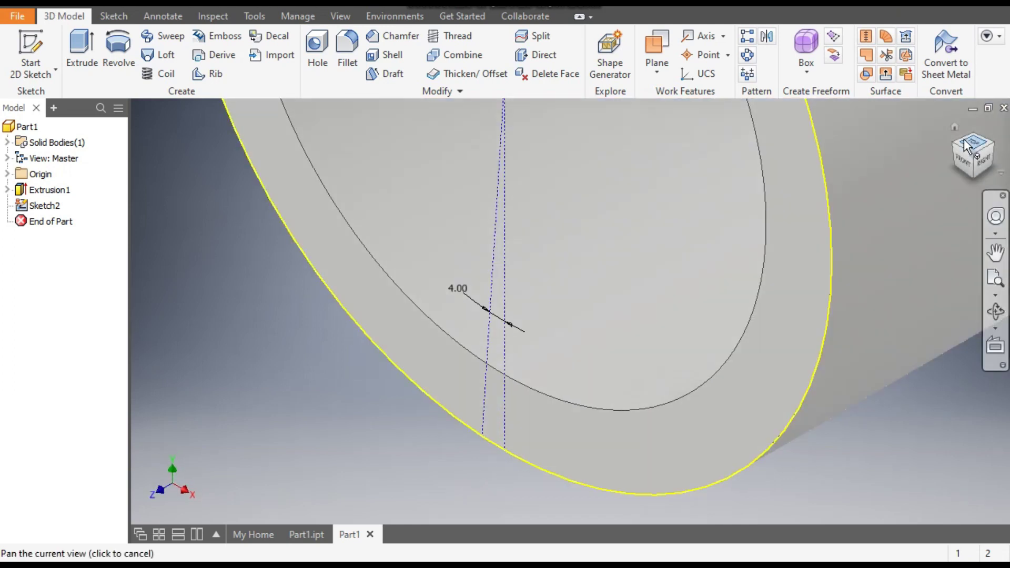
left_click(970, 167)
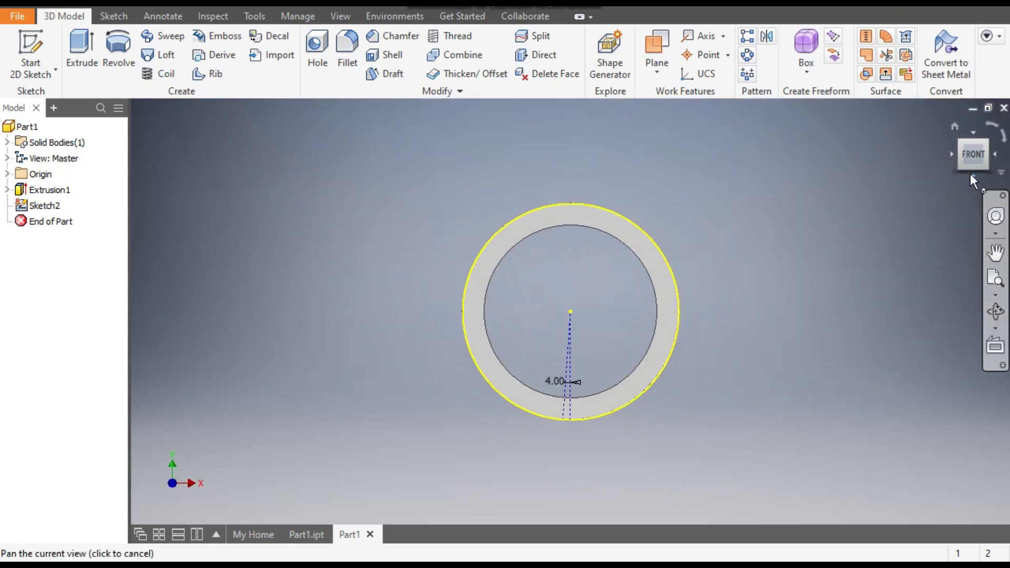
left_click(994, 149)
scroll(586, 320, "up", 3)
scroll(472, 308, "up", 3)
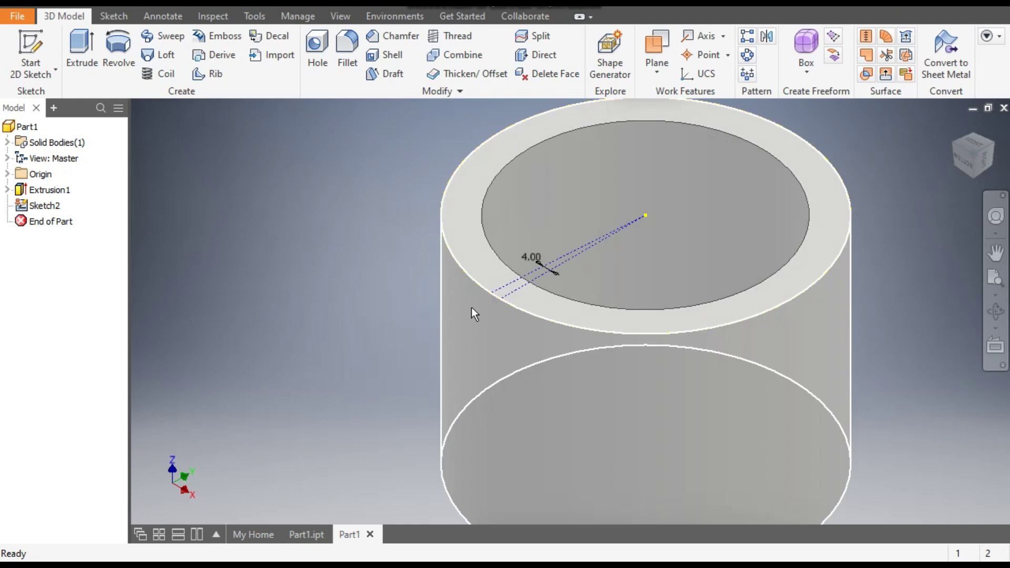
middle_click_drag(442, 318, 453, 378)
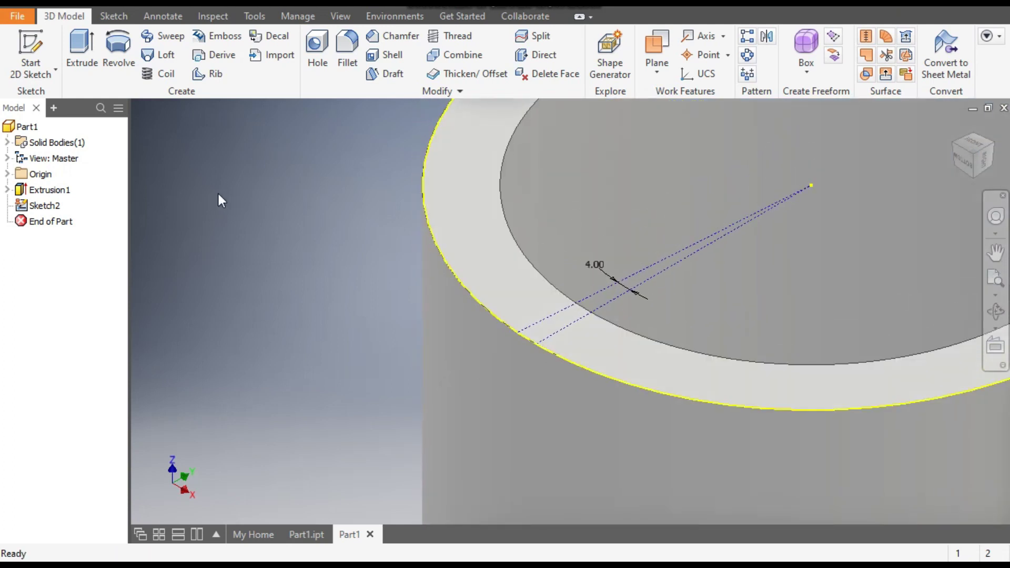
left_click(657, 50)
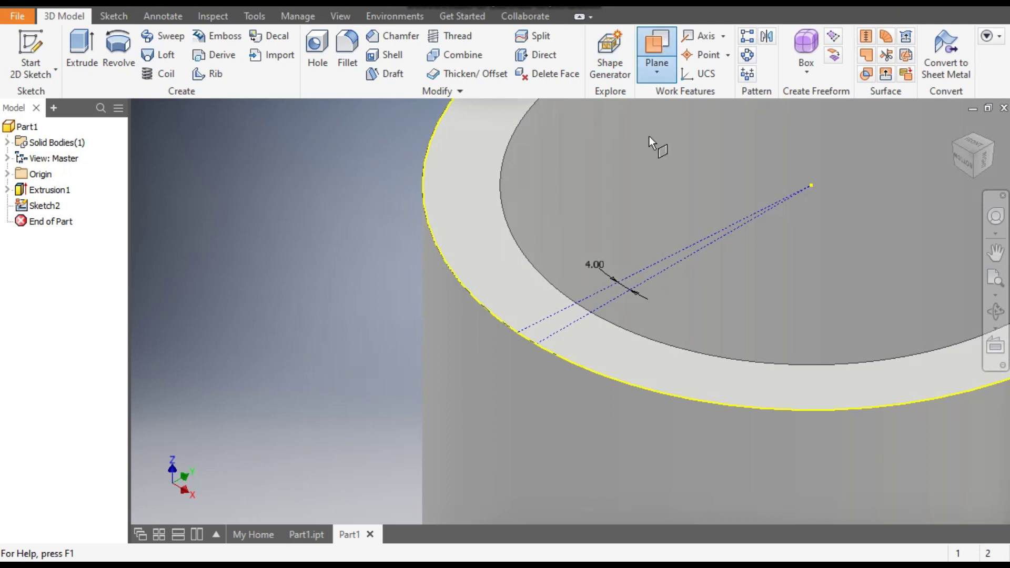
left_click(535, 346)
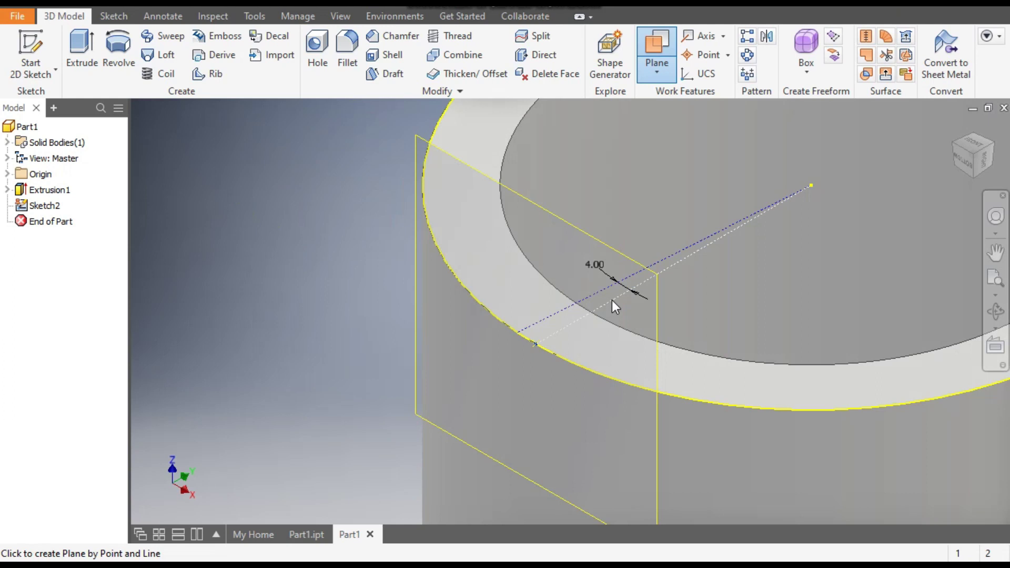
left_click(611, 300)
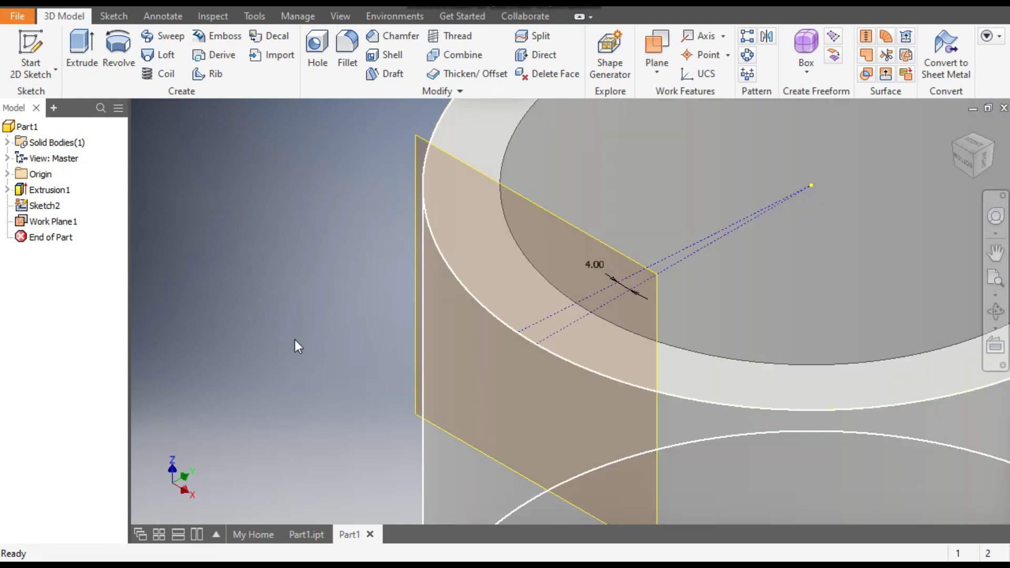
- Start a sketch on the new work plane and draw a four-sided polygon standing on one corner, centred on the vertical axis
left_click(538, 207)
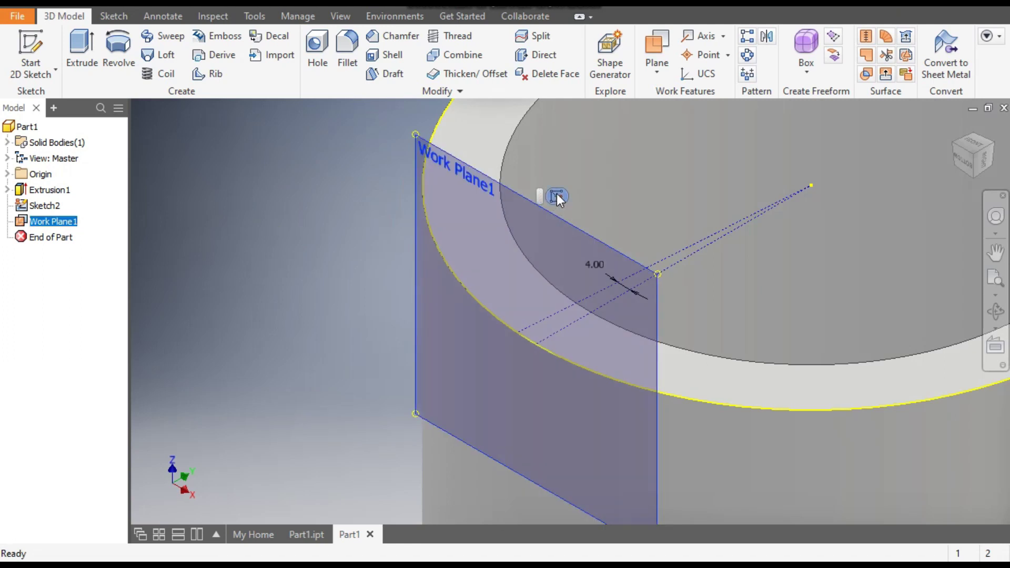
left_click(556, 196)
middle_click_drag(574, 333, 582, 371)
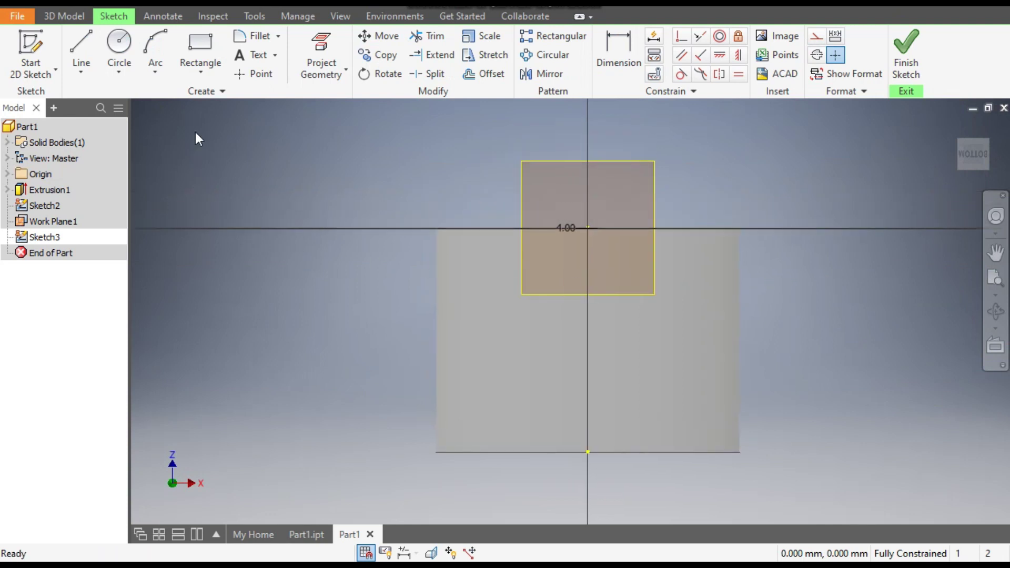
left_click(196, 75)
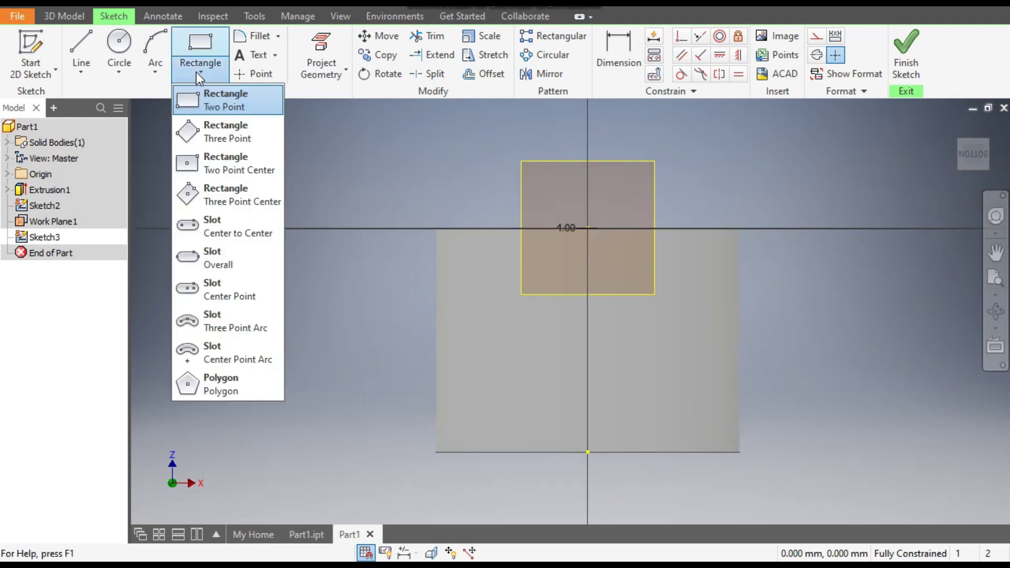
left_click(235, 386)
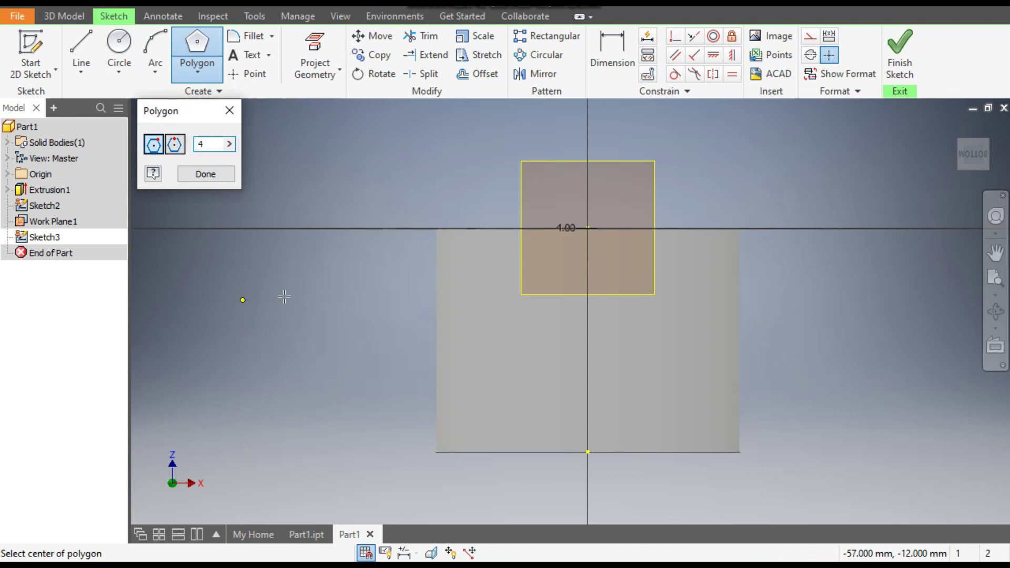
left_click(590, 324)
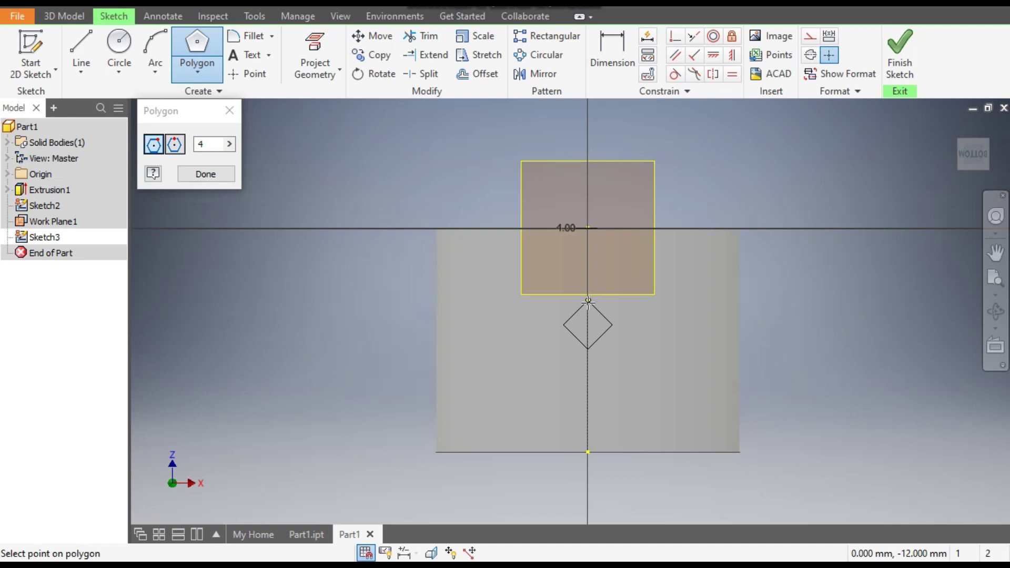
left_click(588, 306)
scroll(588, 327, "down", 5)
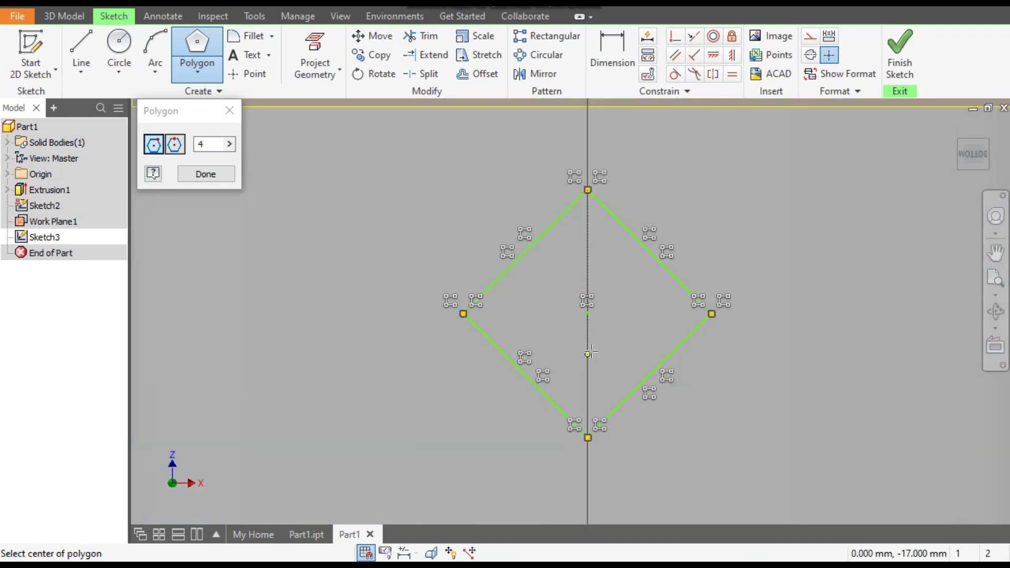
key("Escape")
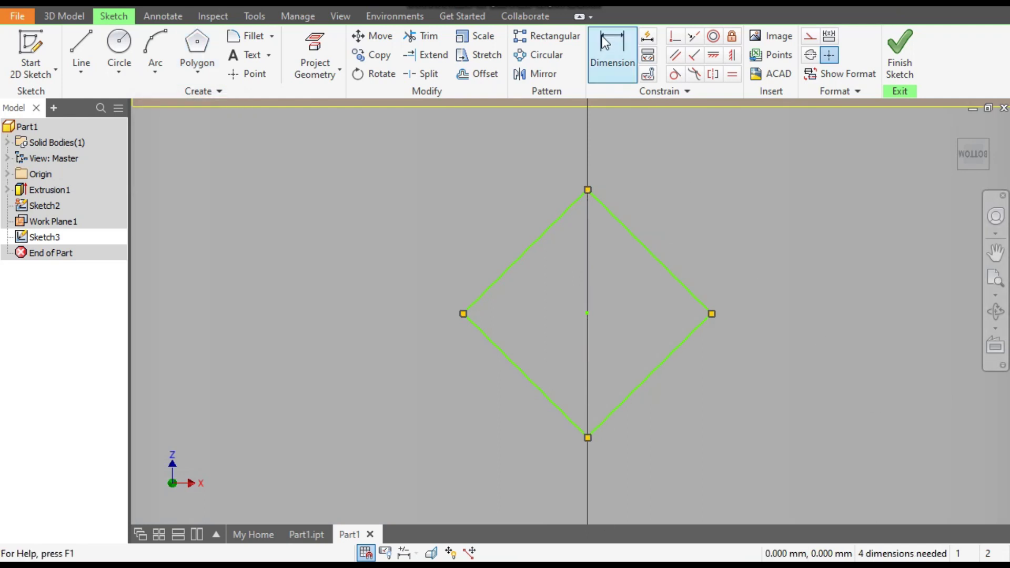
- Dimension the polygon's centre from the cylinder's front edge and set the distance to 5 mm
left_click(617, 53)
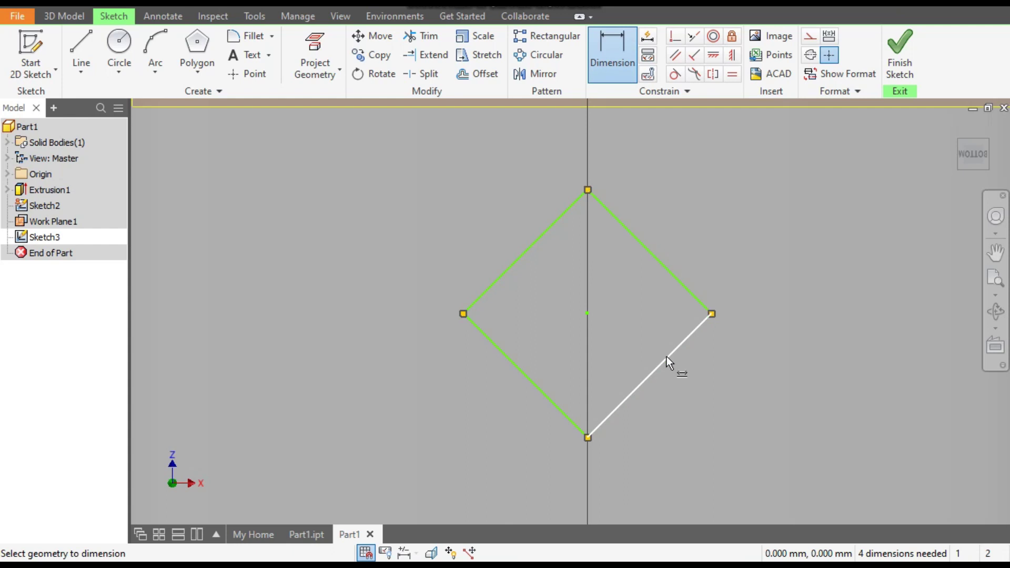
scroll(759, 413, "up", 2)
scroll(697, 387, "up", 2)
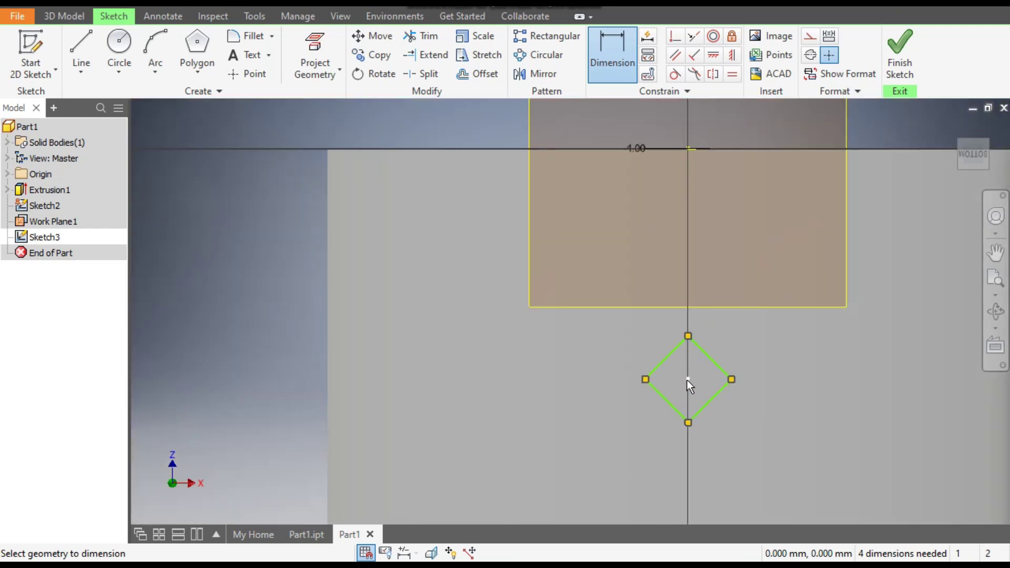
left_click(687, 379)
left_click(686, 149)
left_click(555, 281)
type("5")
key("Return")
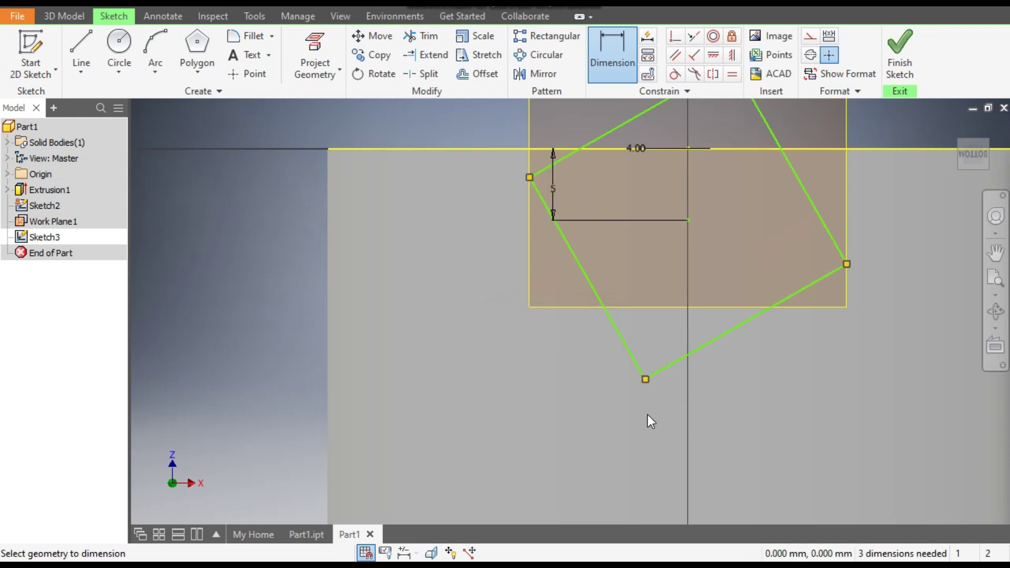
key("Escape")
scroll(652, 415, "up", 2)
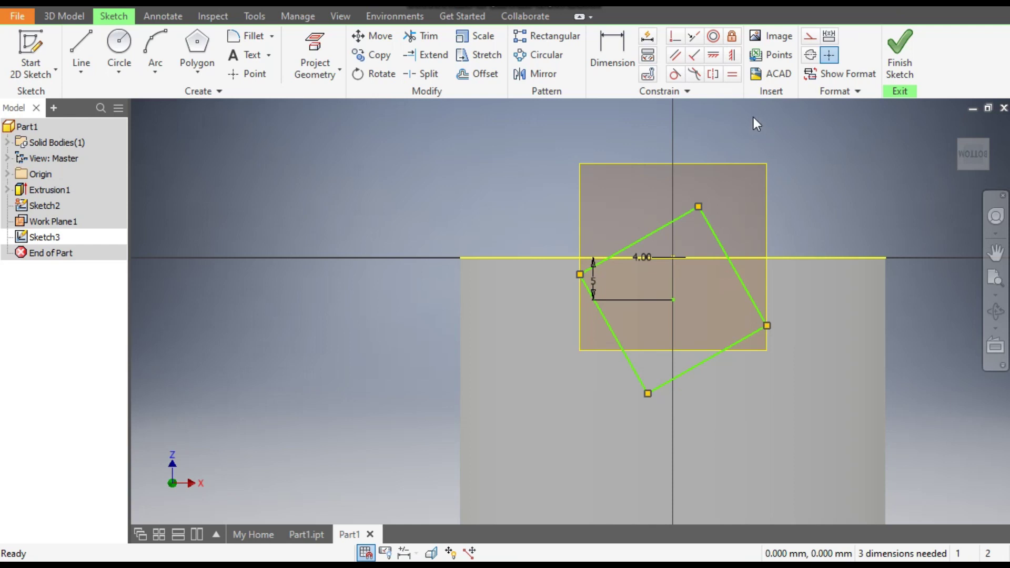
- Apply a vertical constraint between the polygon's centre and its upper corner so it stands as a diamond
left_click(732, 58)
left_click(674, 300)
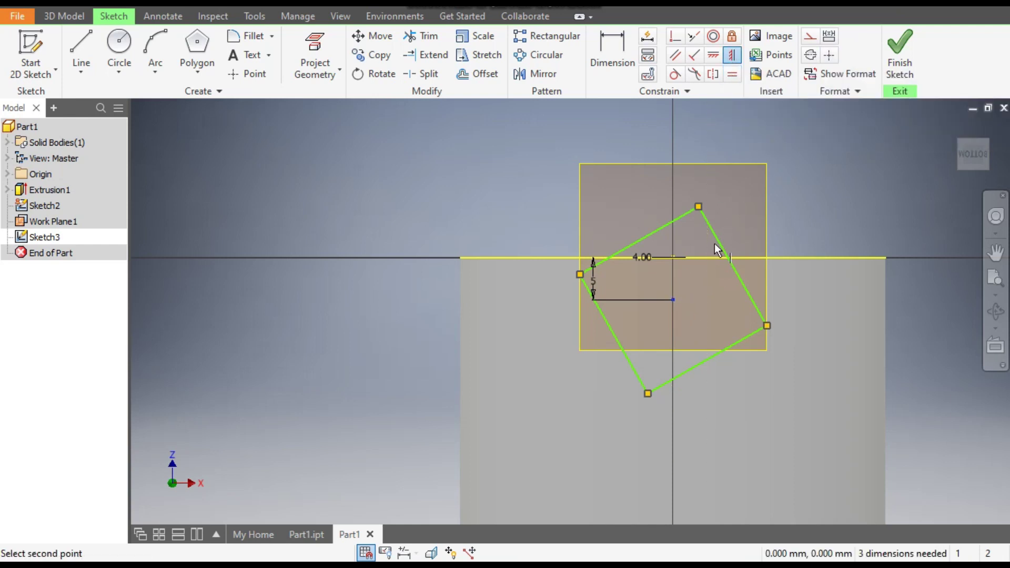
left_click(698, 206)
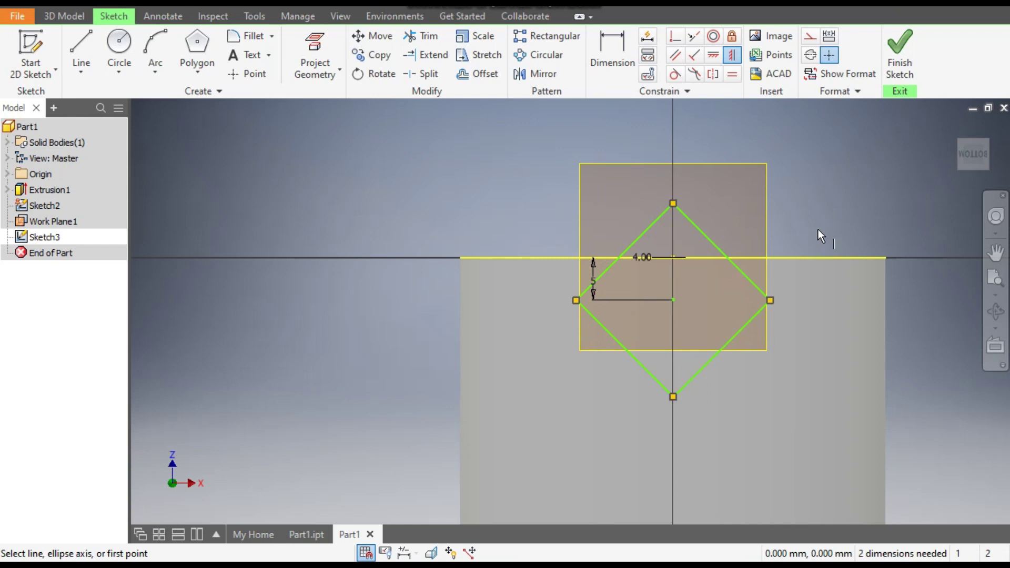
- Dimension the diamond's width between its two side corners and set it to 3.25 mm
left_click(619, 59)
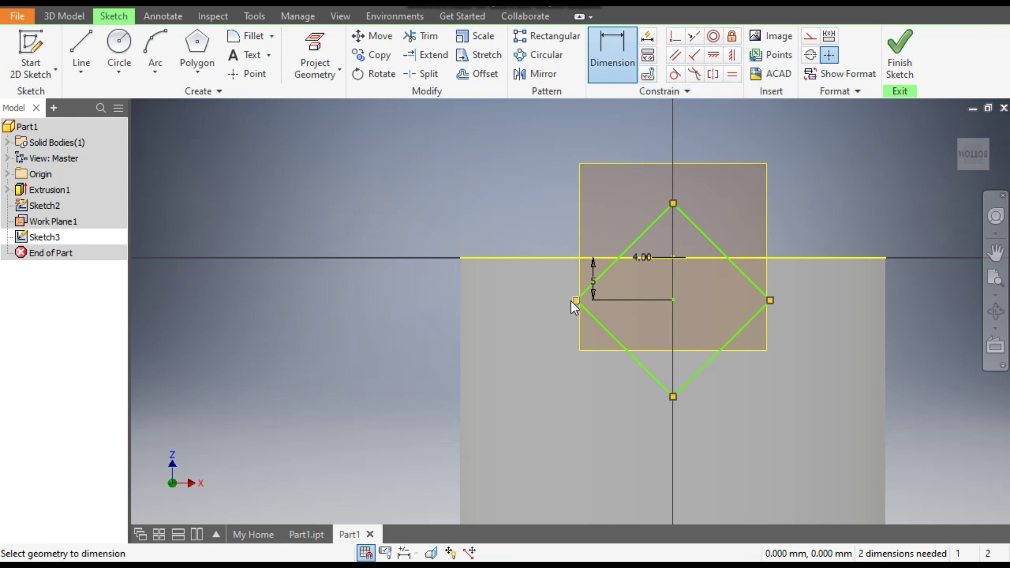
left_click(771, 301)
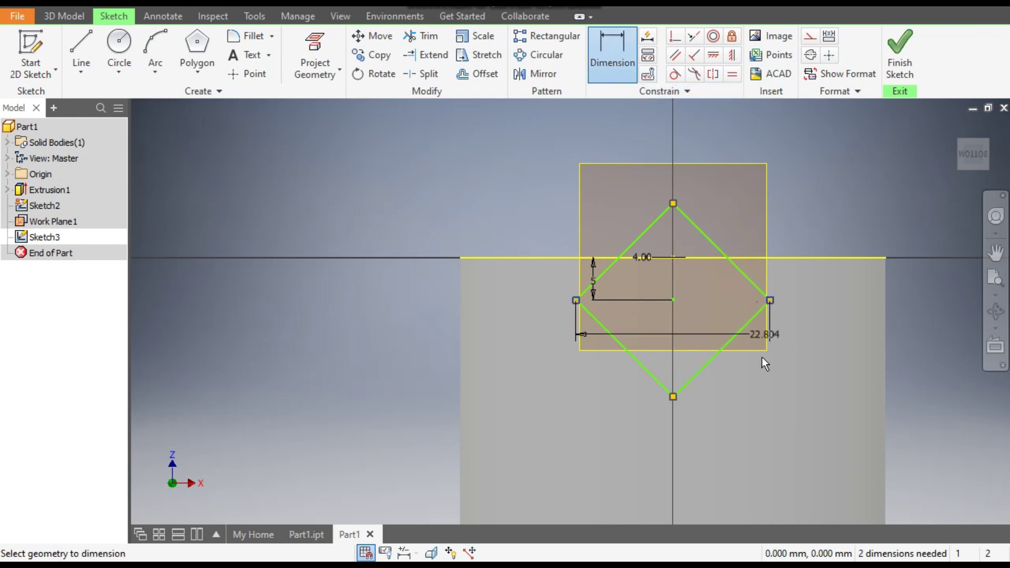
left_click(747, 432)
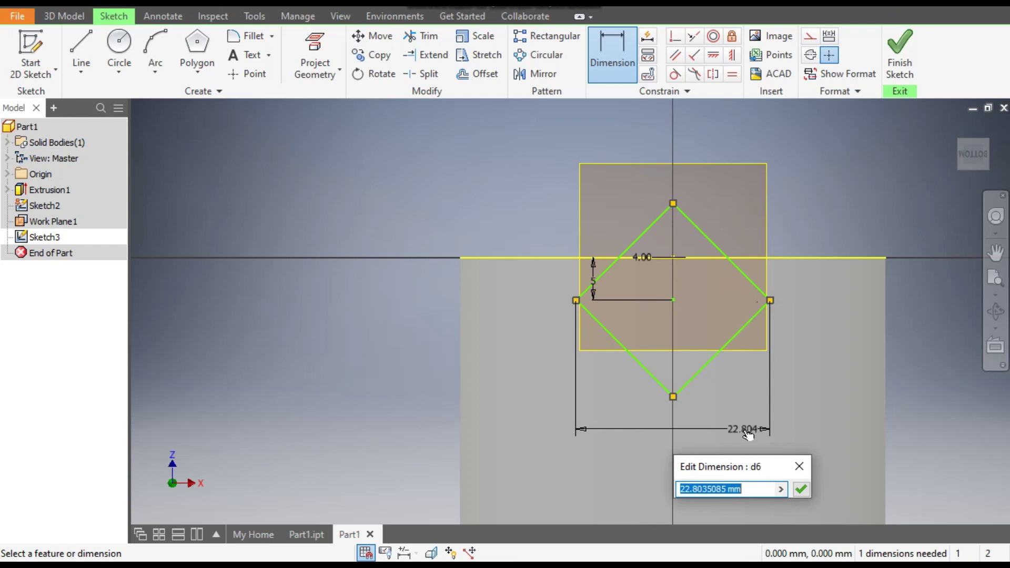
type("3.25")
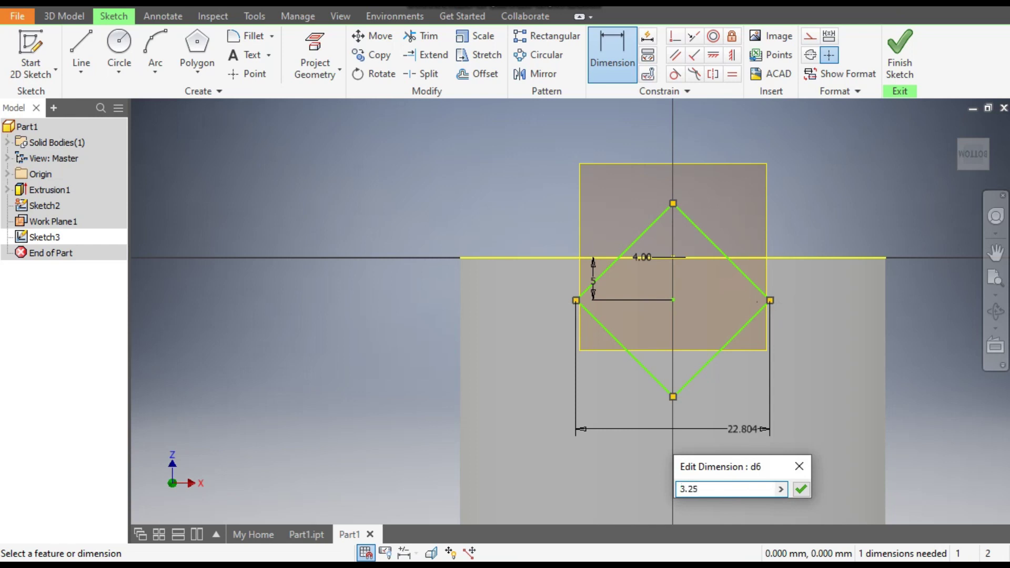
key("Return")
scroll(682, 304, "up", 3)
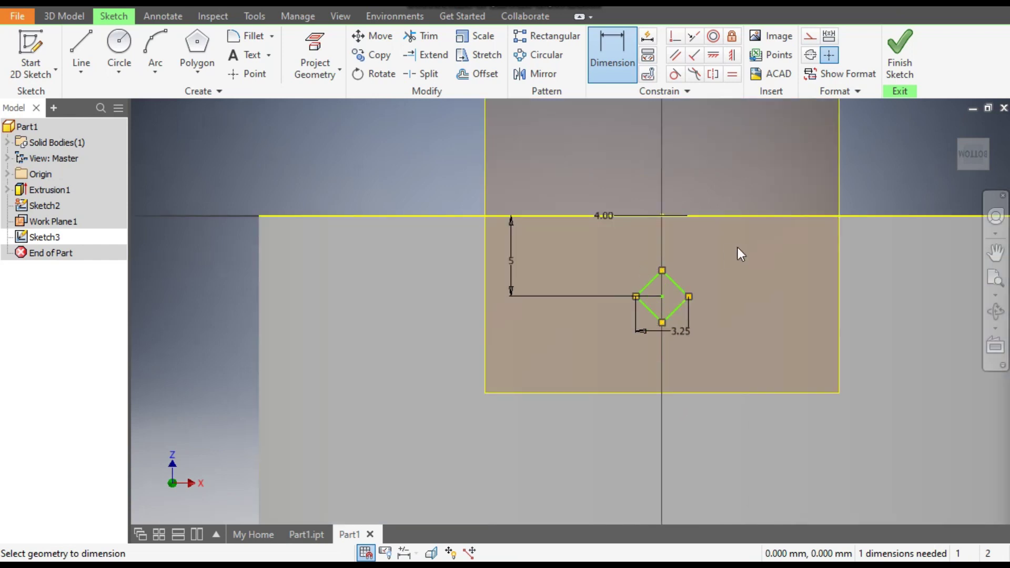
key("Escape")
- Pull the diamond sideways to test its freedom, and constrain its centre vertically to the midpoint of the cylinder's front edge
left_click_drag(690, 297, 765, 316)
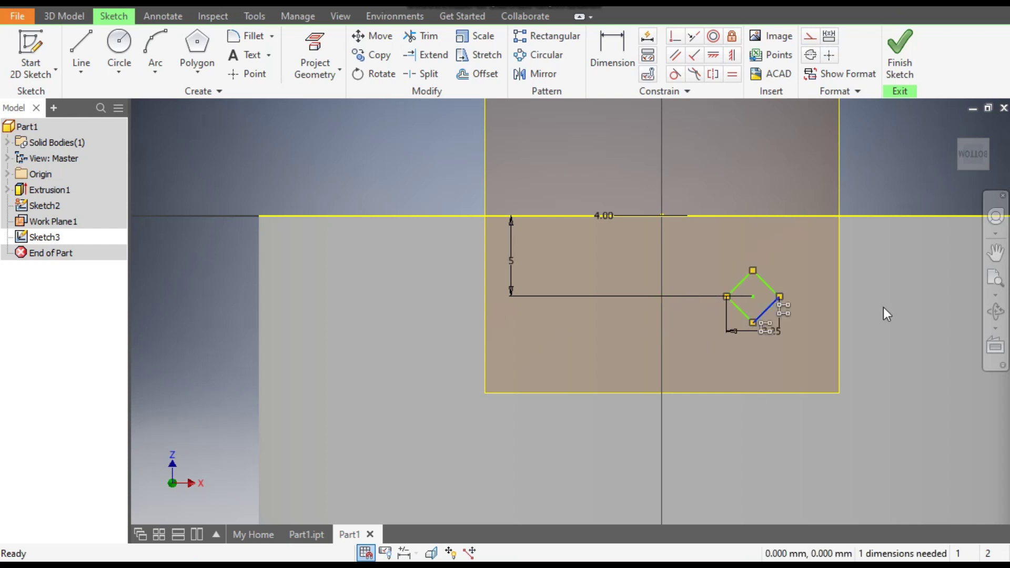
left_click(888, 297)
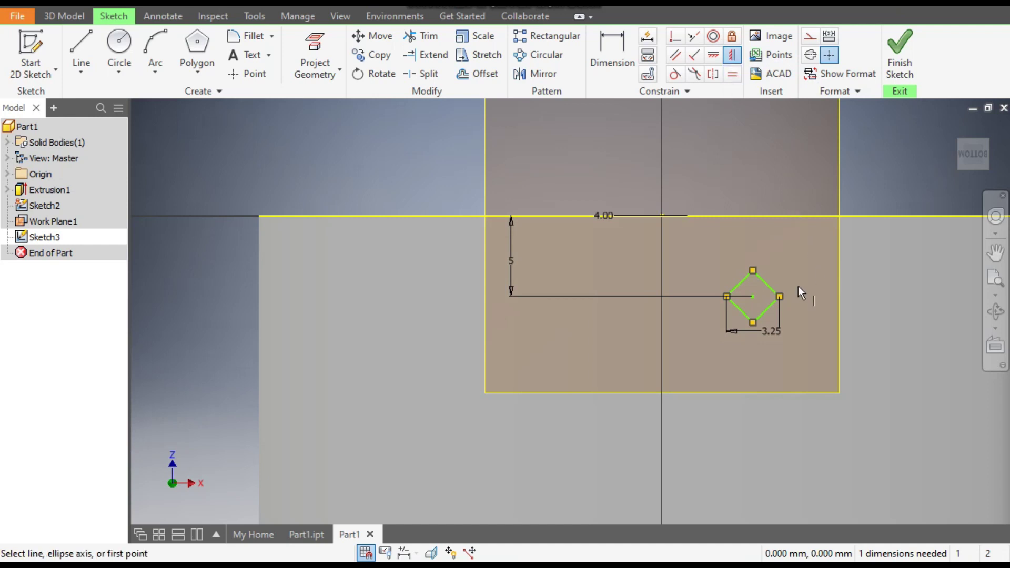
left_click(756, 298)
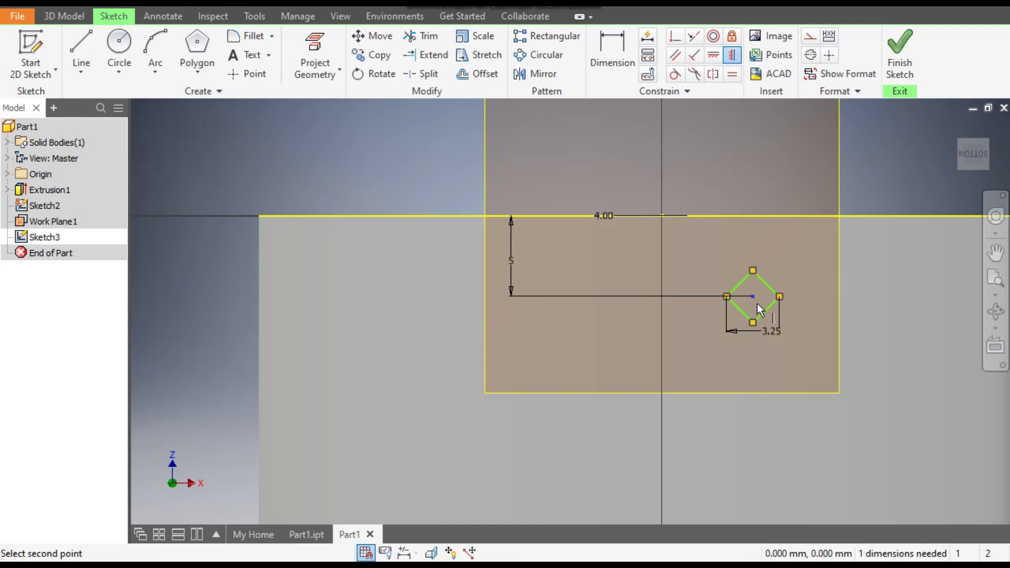
left_click(662, 215)
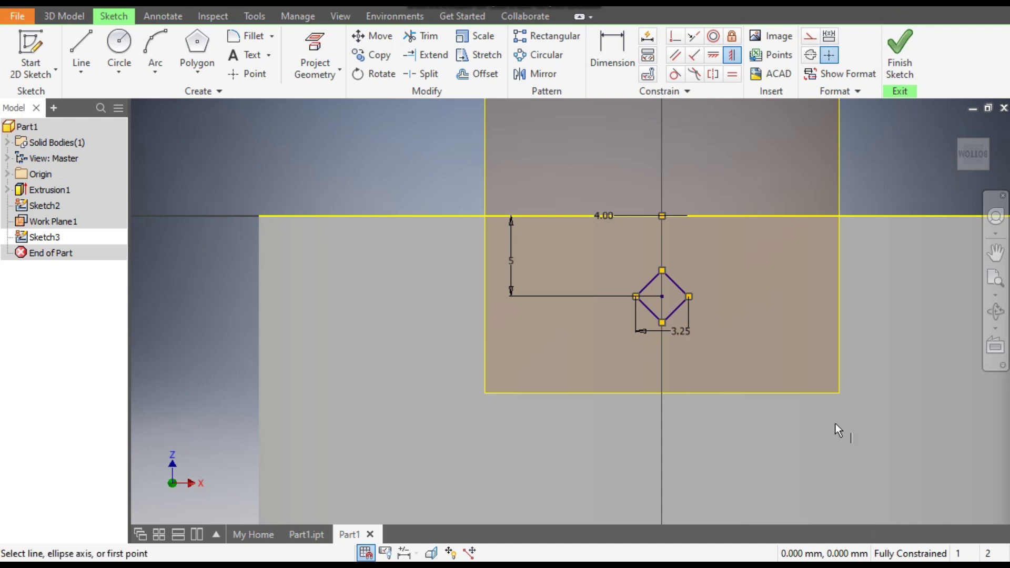
scroll(730, 175, "down", 5)
scroll(715, 215, "up", 6)
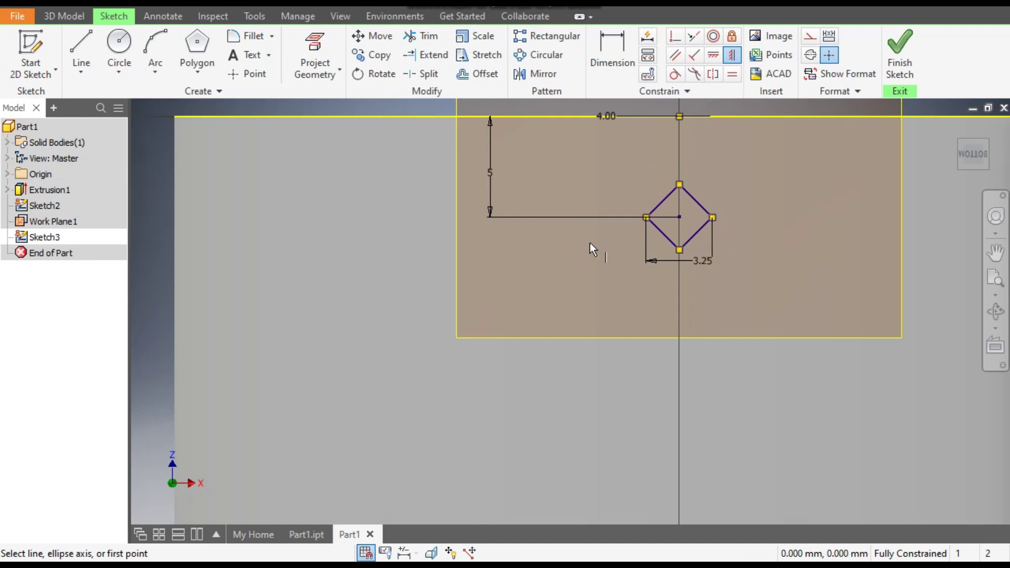
left_click(557, 36)
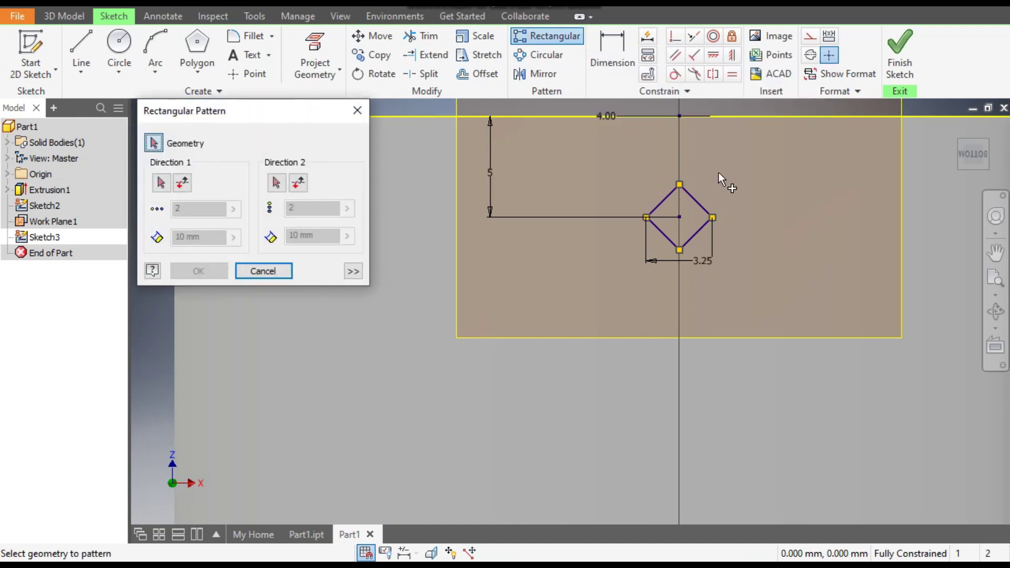
left_click(702, 223)
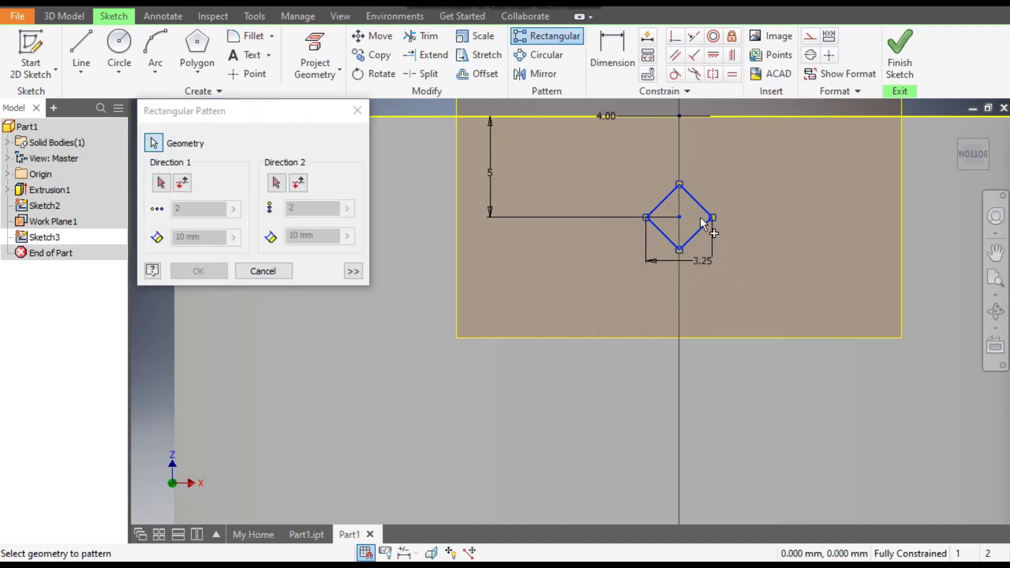
scroll(718, 218, "down", 3)
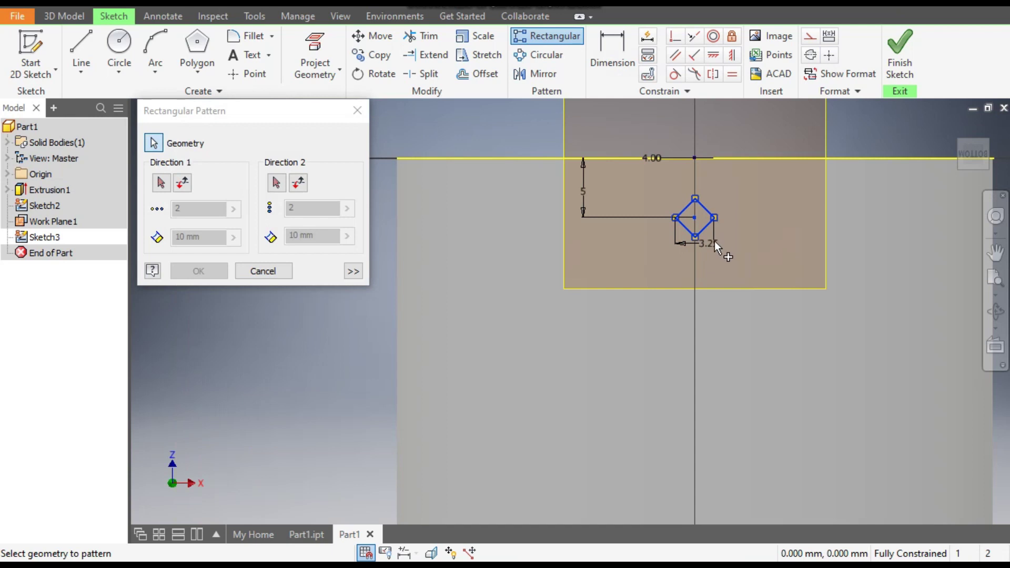
left_click(356, 110)
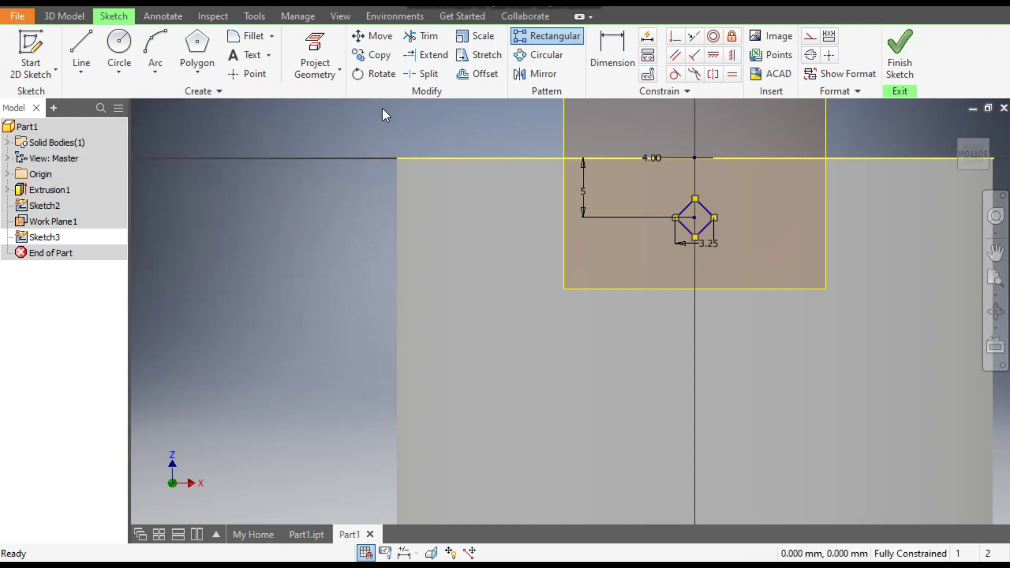
- Draw a vertical line from the midpoint of the cylinder's front edge to the diamond's centre and convert it to construction geometry
left_click(84, 38)
scroll(683, 181, "up", 2)
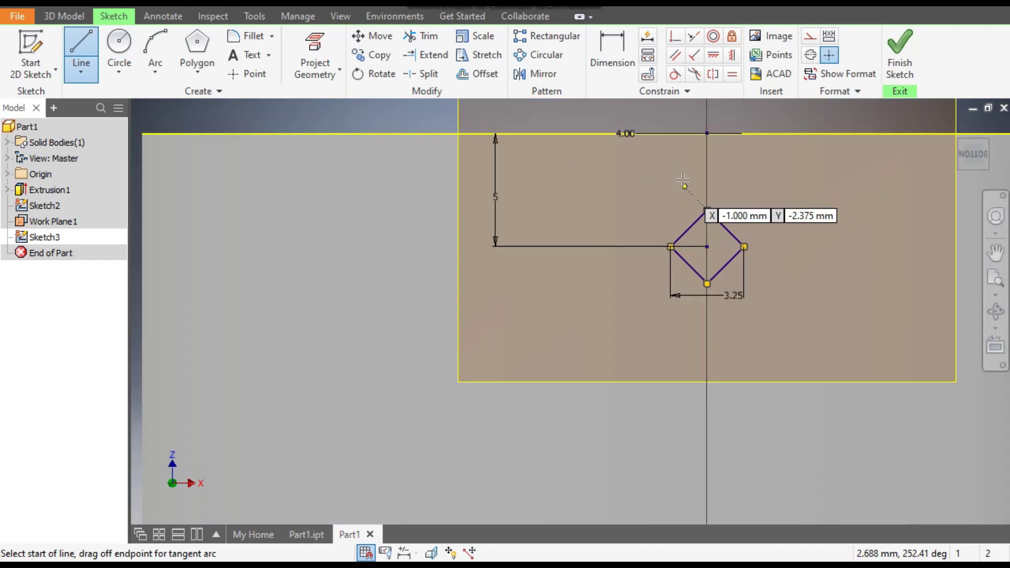
left_click(706, 133)
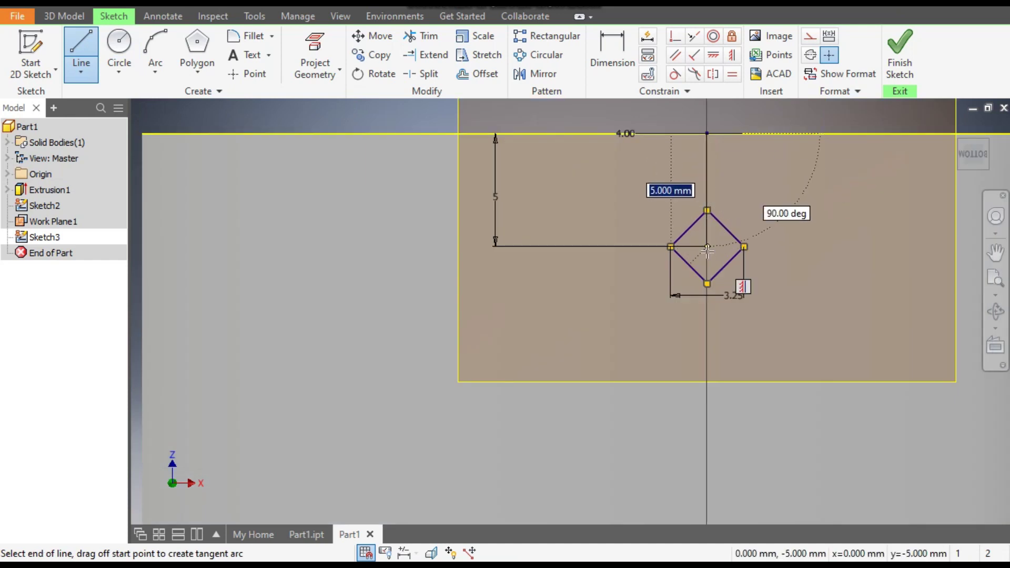
left_click(708, 247)
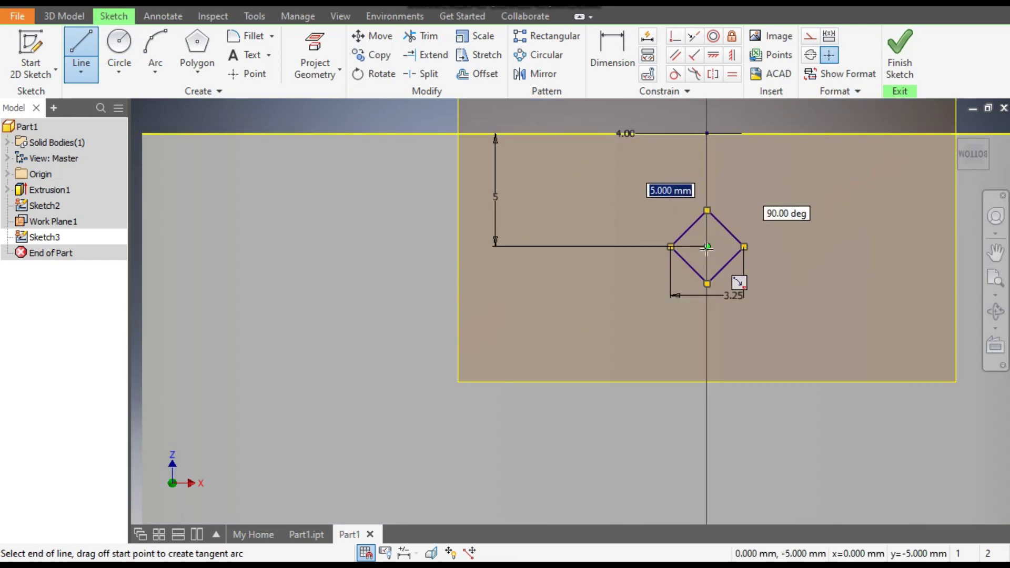
key("Escape")
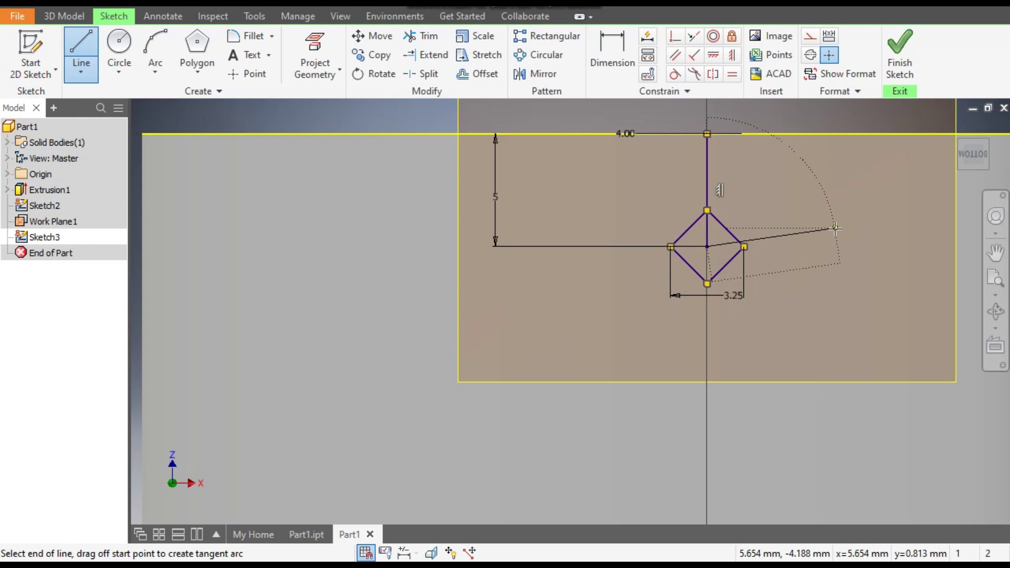
left_click(713, 169)
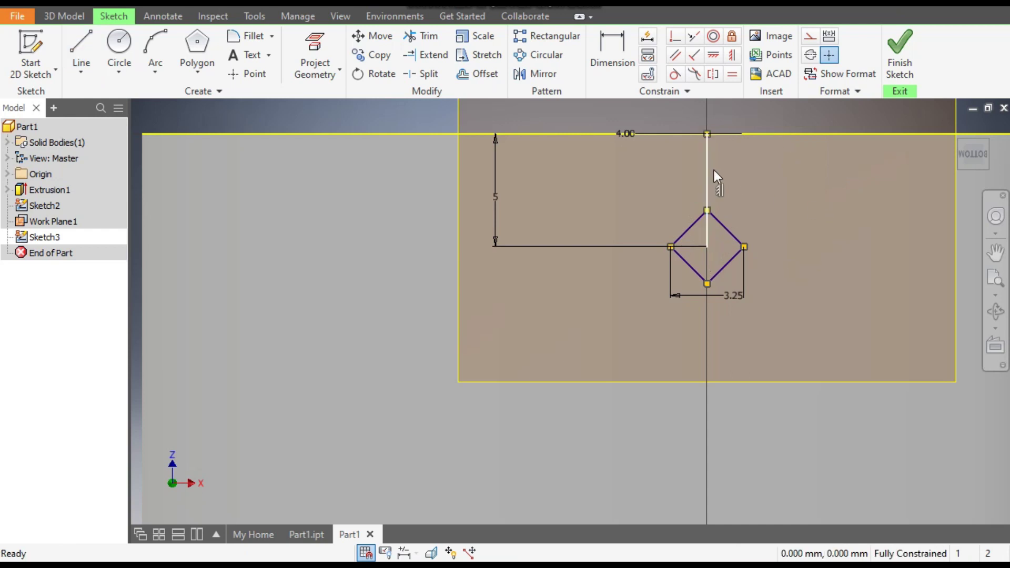
left_click(810, 36)
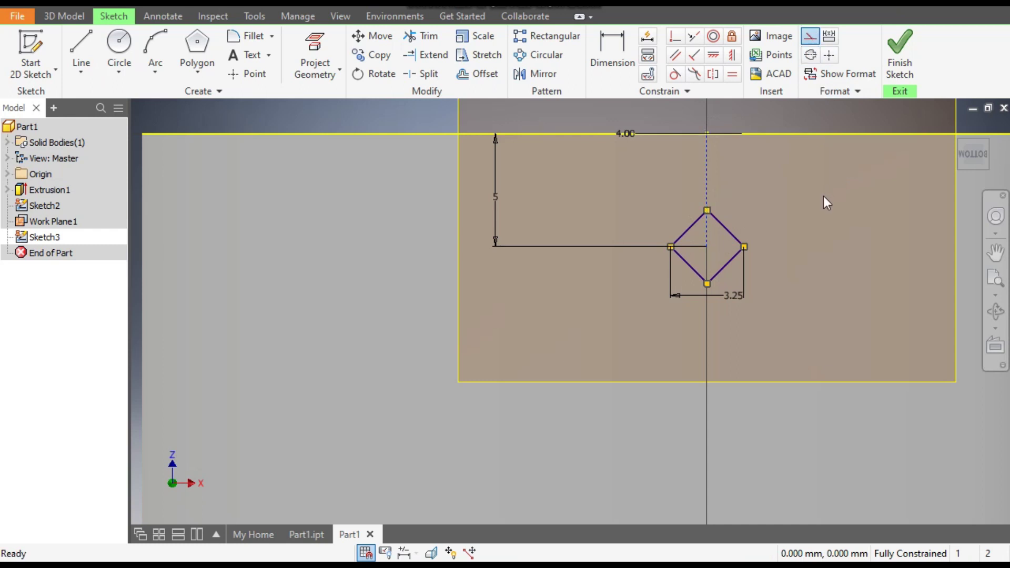
- Start a rectangular pattern of the diamond's four sides, using the vertical construction line as the first direction
left_click(558, 40)
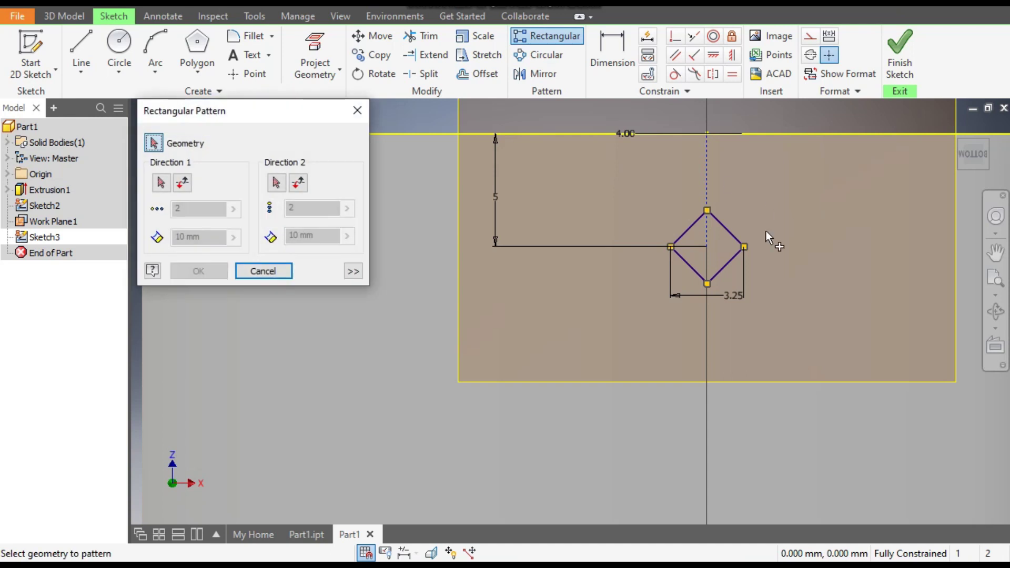
left_click(732, 234)
left_click(731, 260)
left_click(694, 270)
left_click(687, 233)
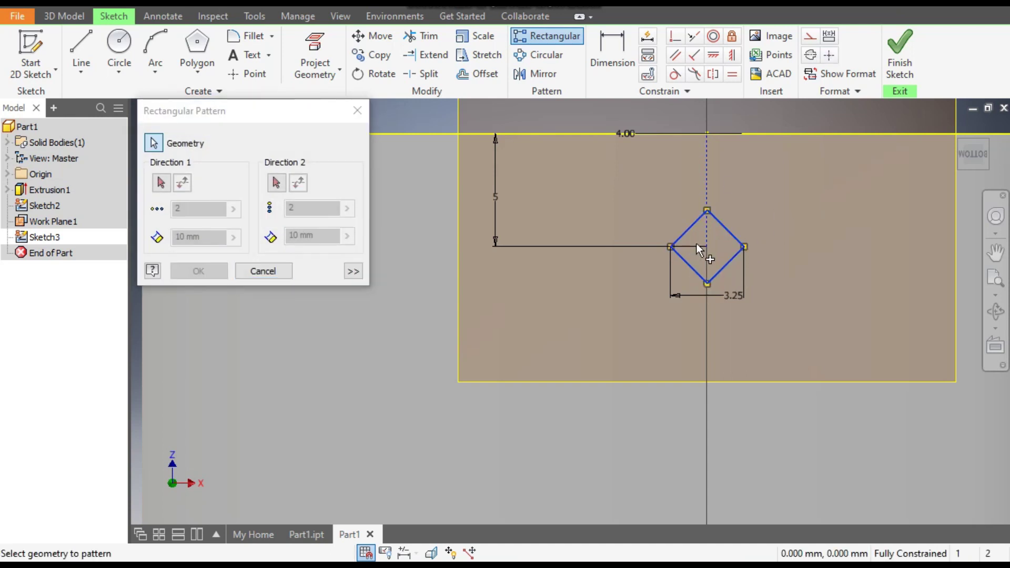
left_click(161, 184)
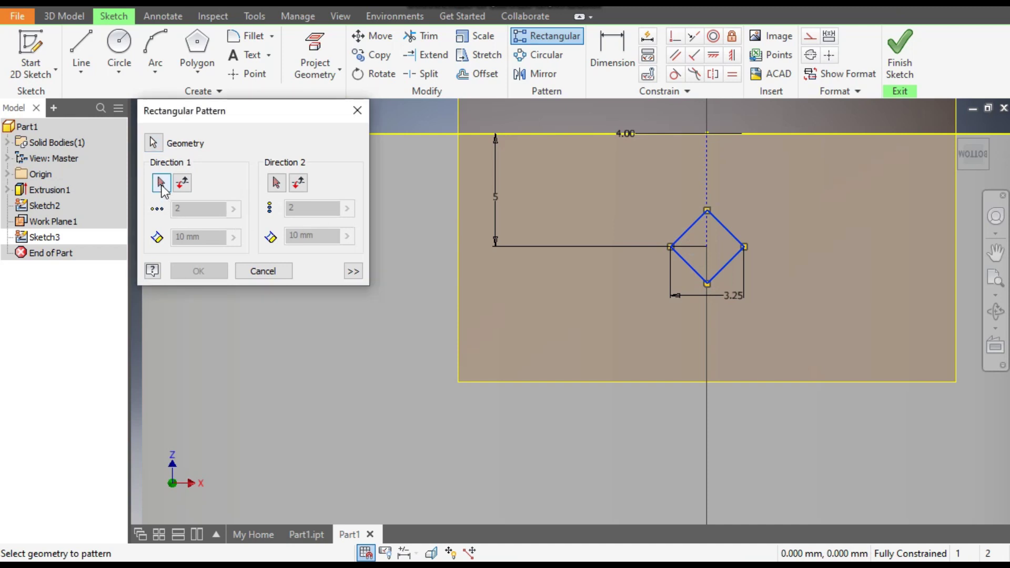
left_click(706, 165)
scroll(668, 177, "up", 4)
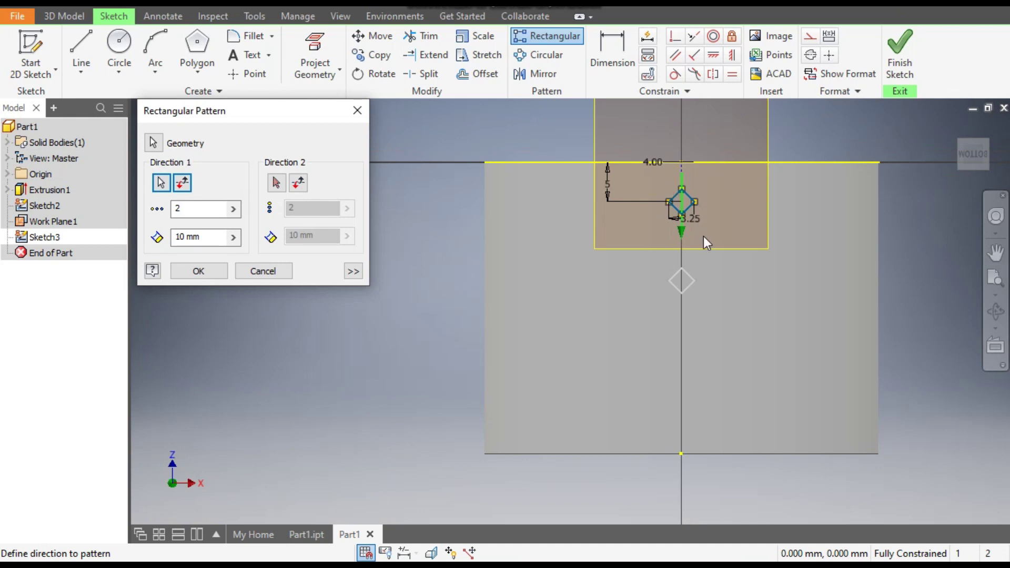
- Pattern the diamond down the cylinder as 9 instances spaced 3.5 mm apart, and finish the sketch
double_click(187, 208)
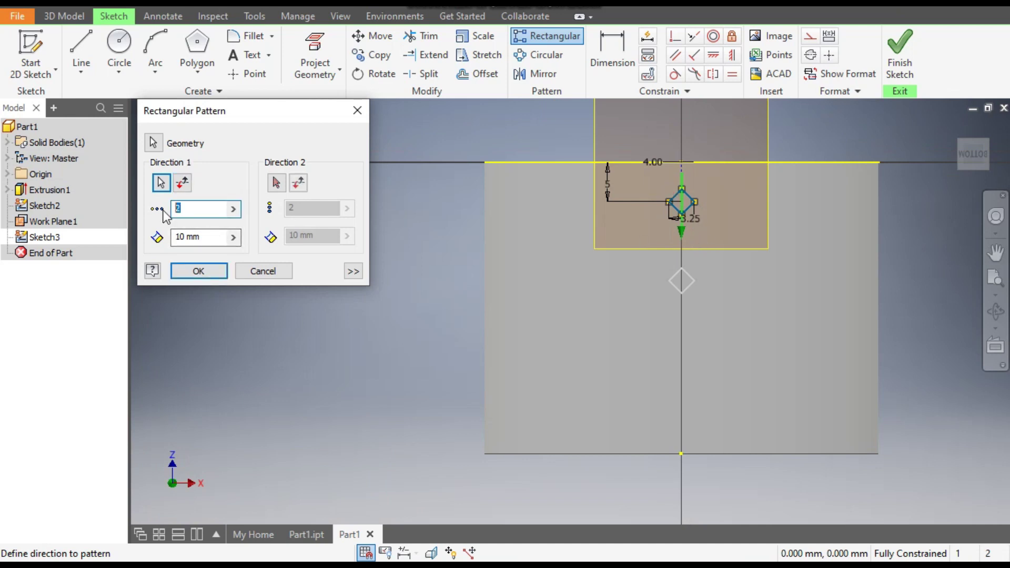
type("9")
key("Tab")
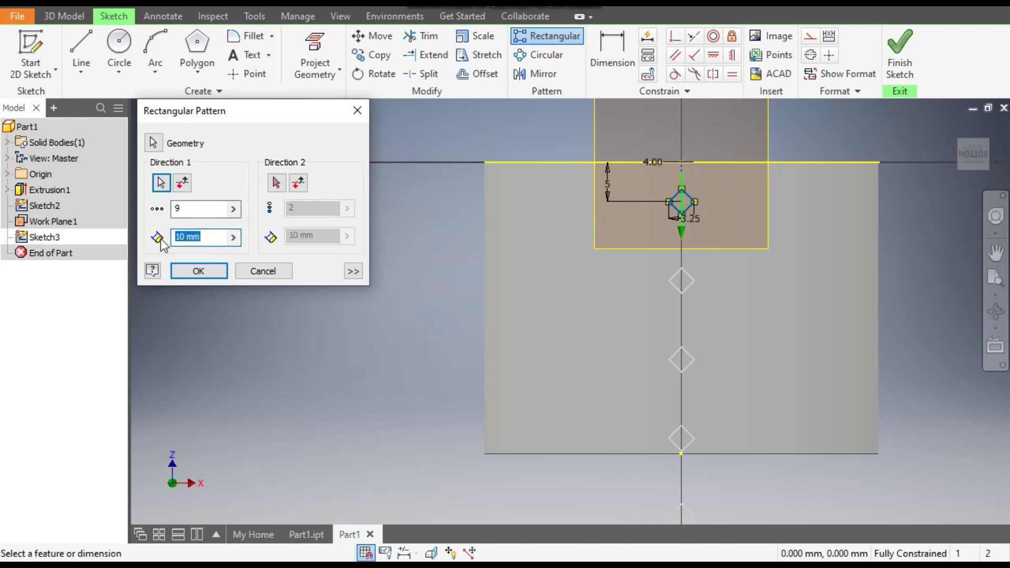
type("3.5")
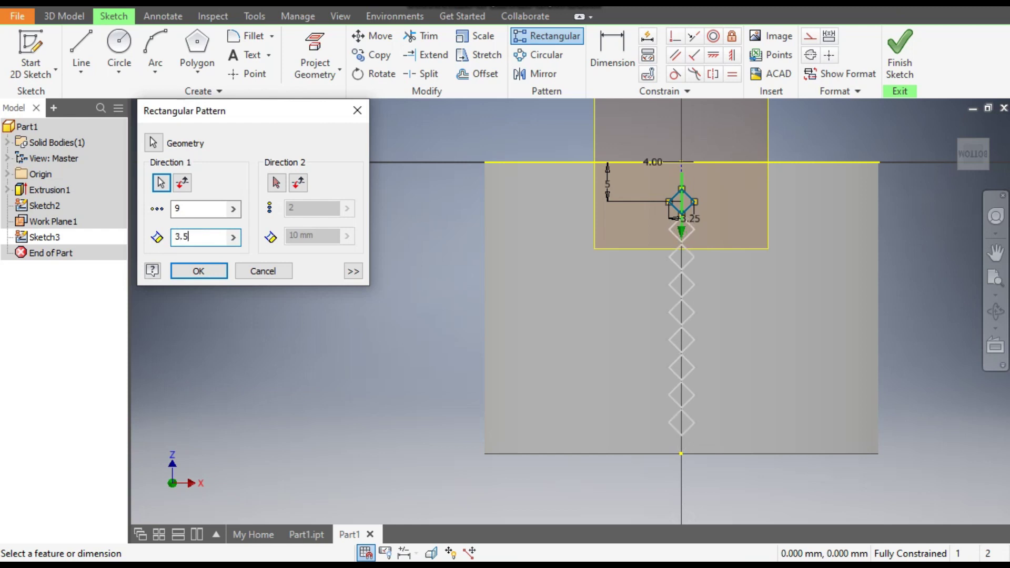
scroll(697, 242, "up", 10)
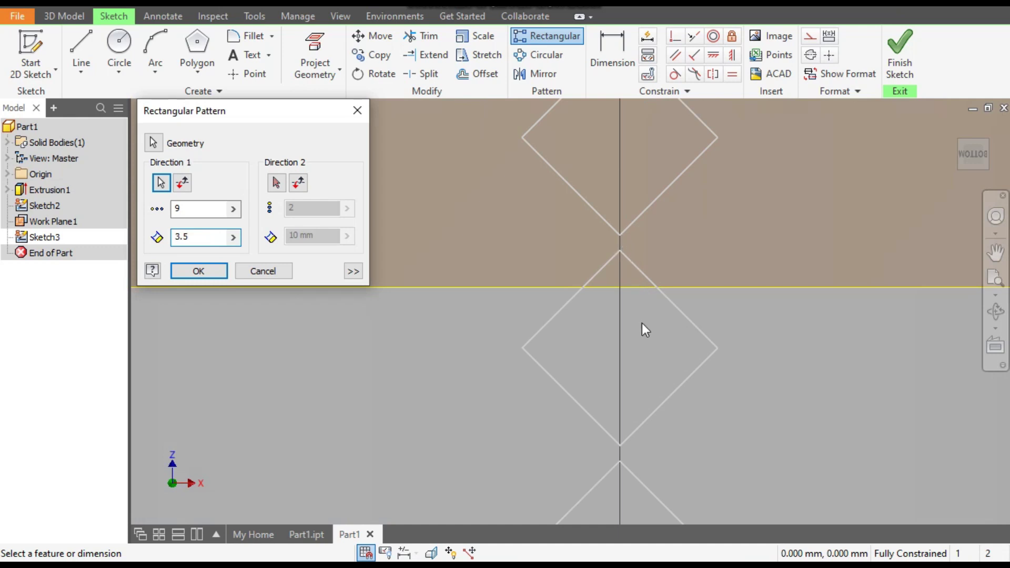
scroll(641, 321, "down", 5)
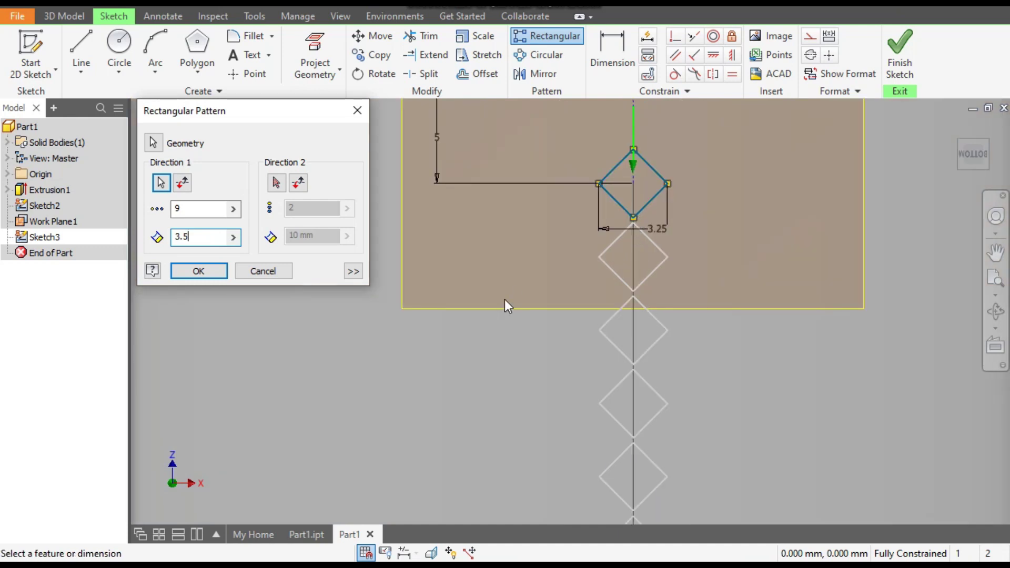
left_click(206, 272)
scroll(639, 196, "up", 3)
scroll(614, 258, "down", 5)
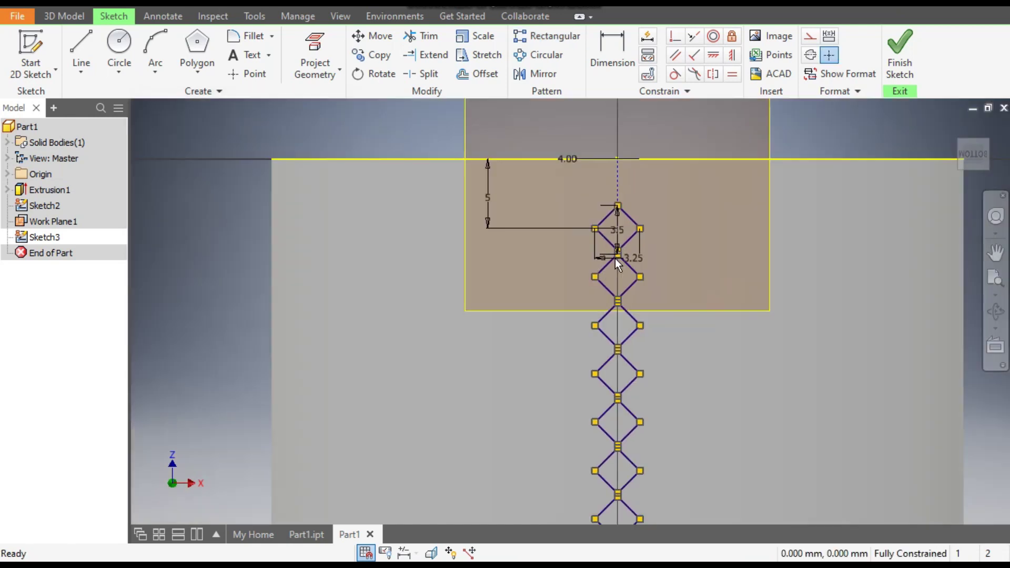
middle_click_drag(642, 292, 642, 179)
scroll(658, 211, "down", 2)
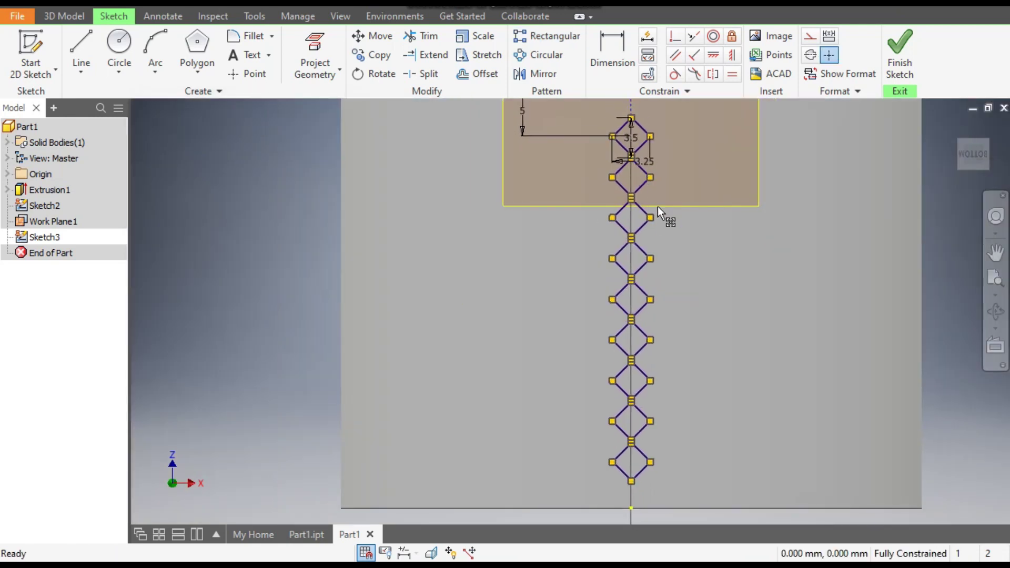
left_click(898, 43)
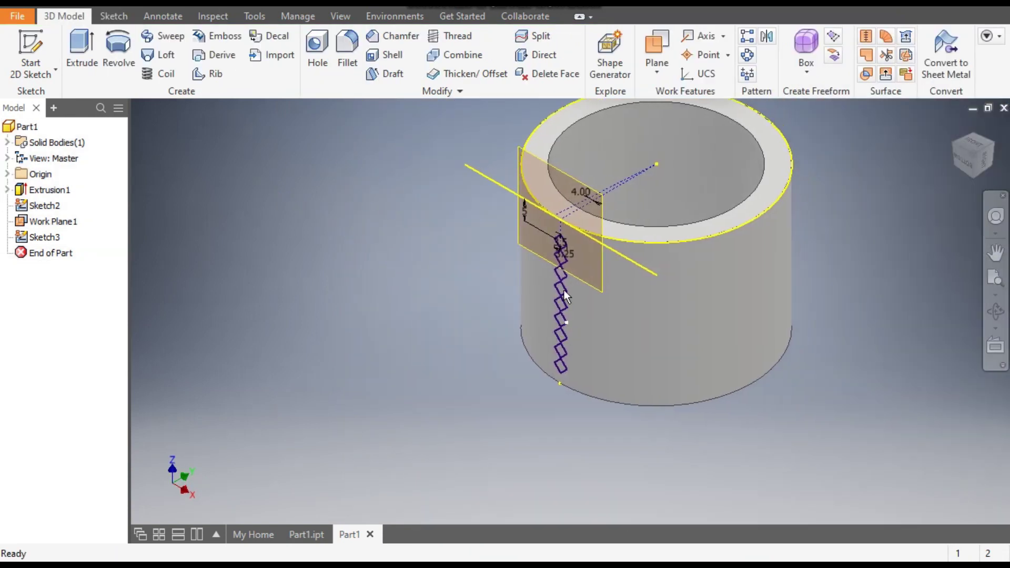
- Start an extrusion and select all nine patterned diamonds as its profiles
scroll(555, 286, "down", 3)
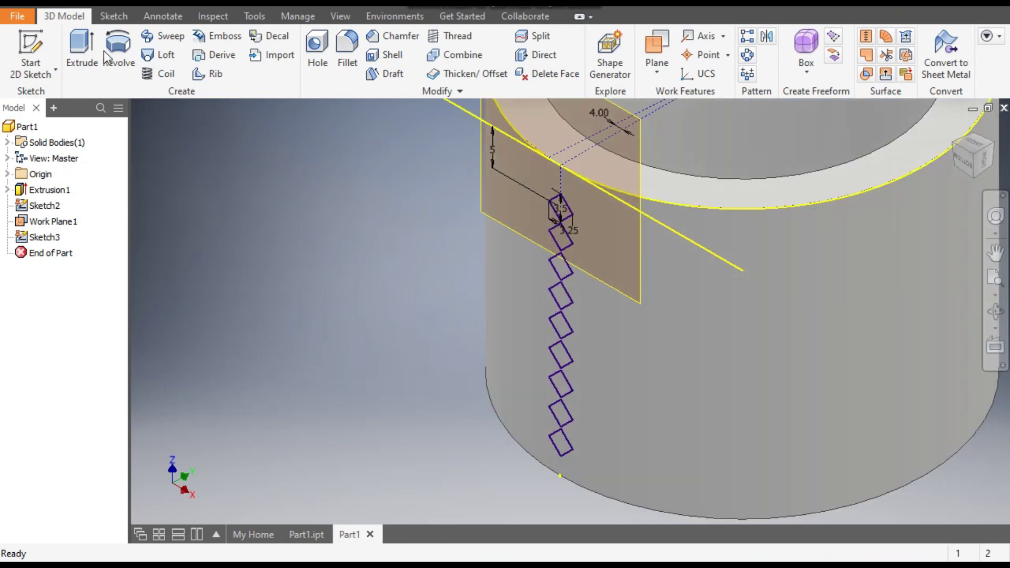
left_click(75, 55)
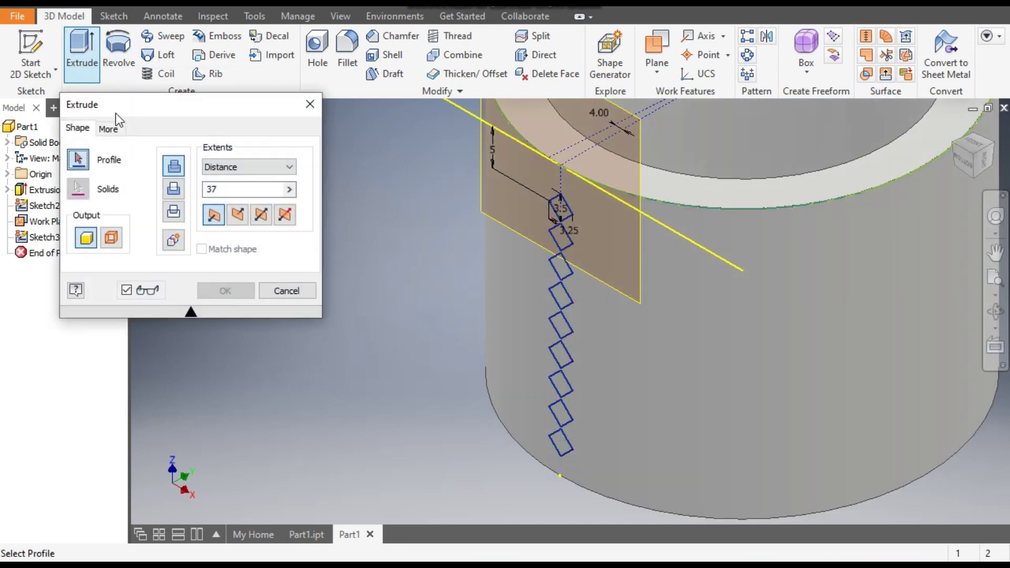
scroll(550, 194, "down", 2)
left_click(575, 225)
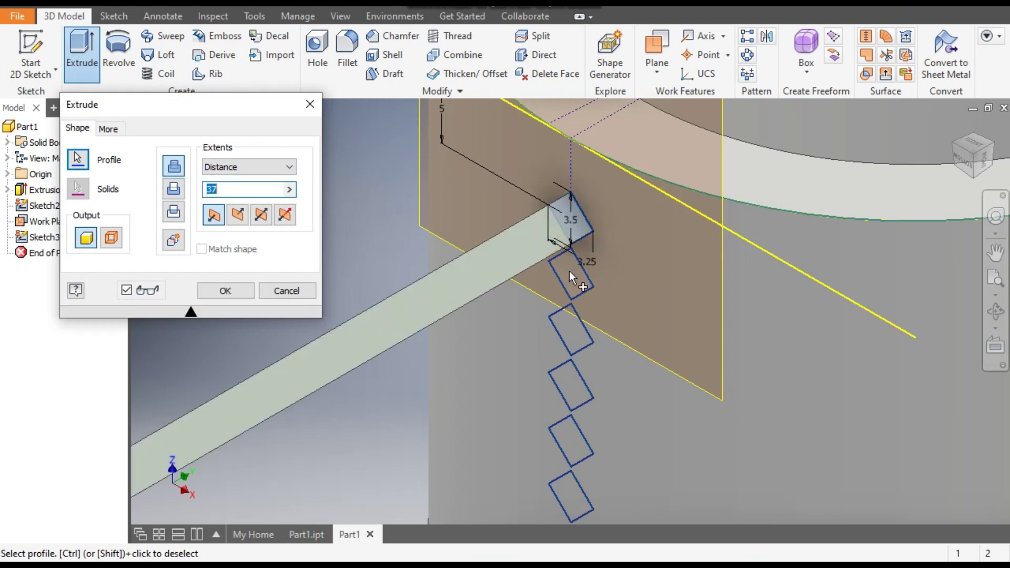
left_click(569, 271)
scroll(589, 192, "up", 2)
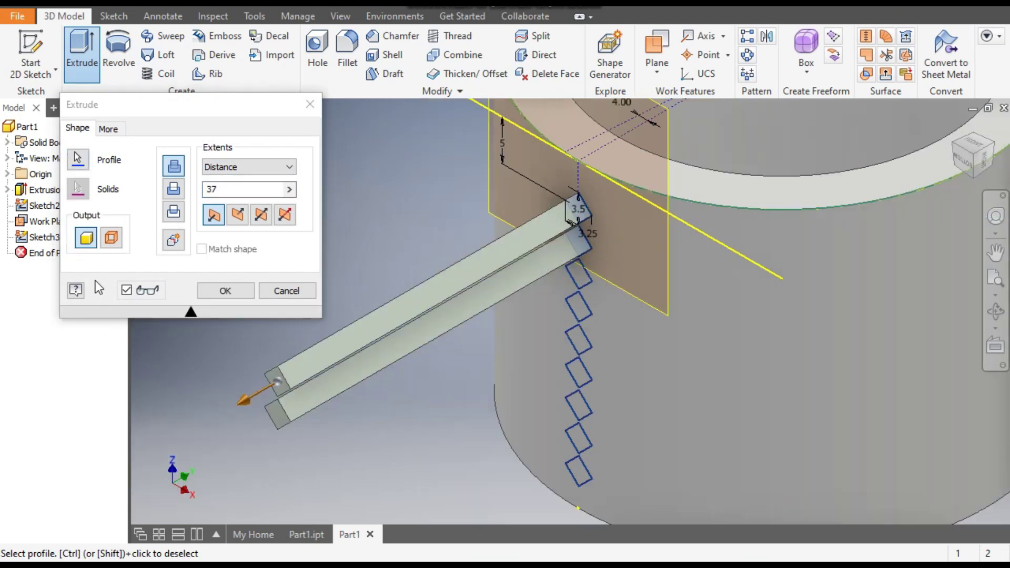
left_click(576, 276)
left_click_drag(613, 271, 579, 463)
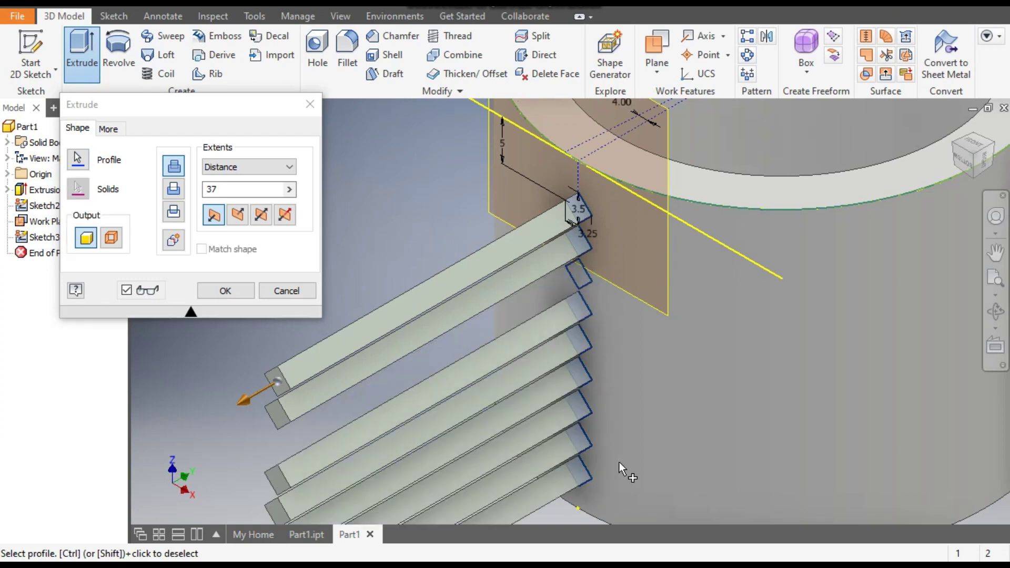
left_click(579, 271)
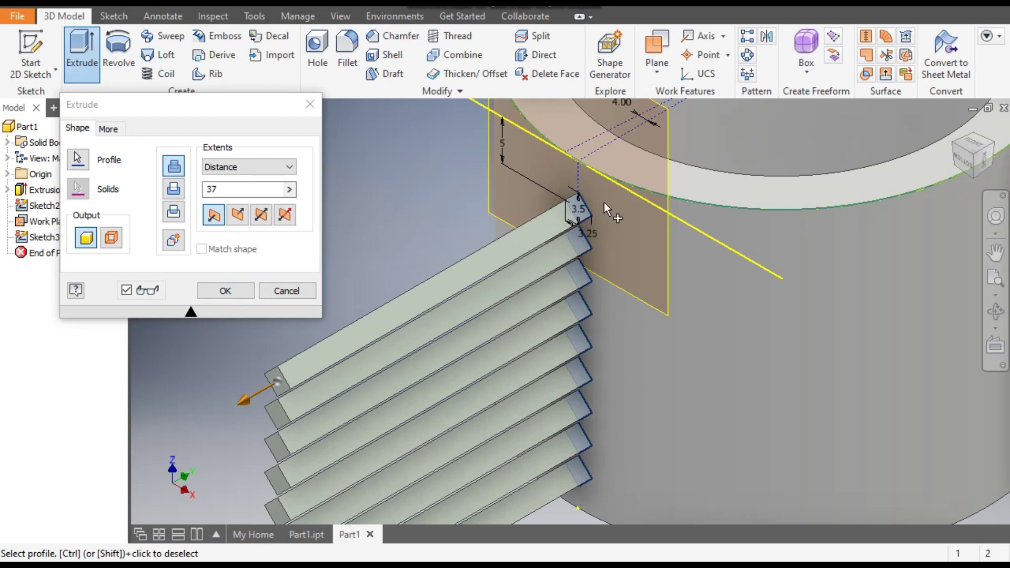
- Set the diamond extrusion to asymmetric extents, 10 mm outward from the cylinder and 1 mm inward
middle_click_drag(636, 246, 635, 223)
left_click(237, 168)
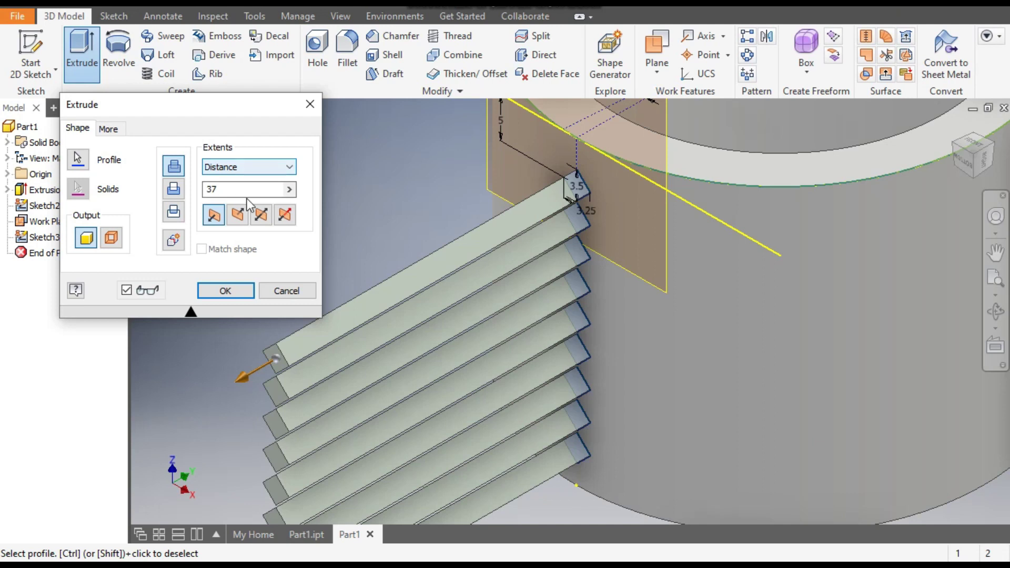
left_click(285, 216)
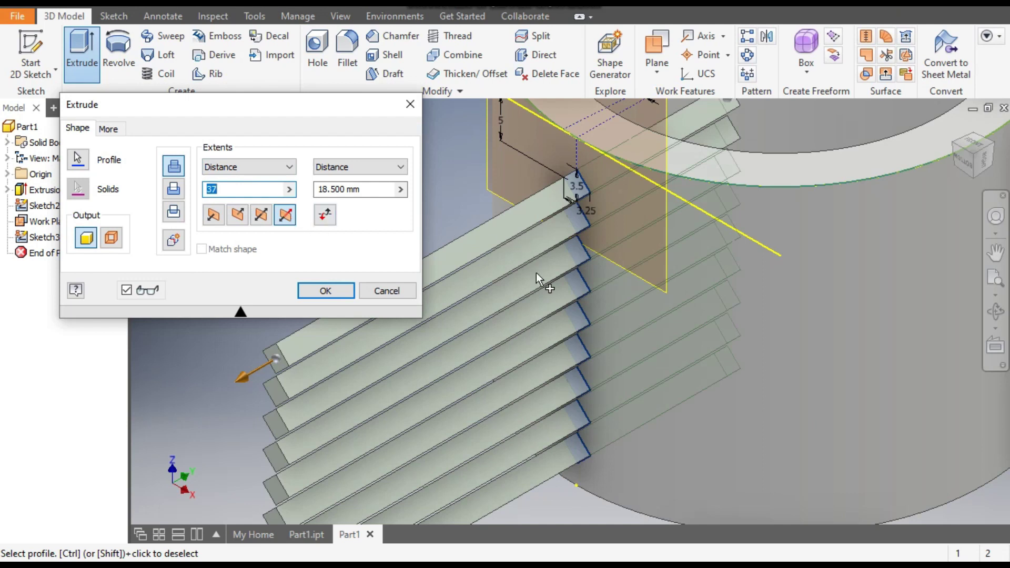
middle_click_drag(669, 309, 705, 308)
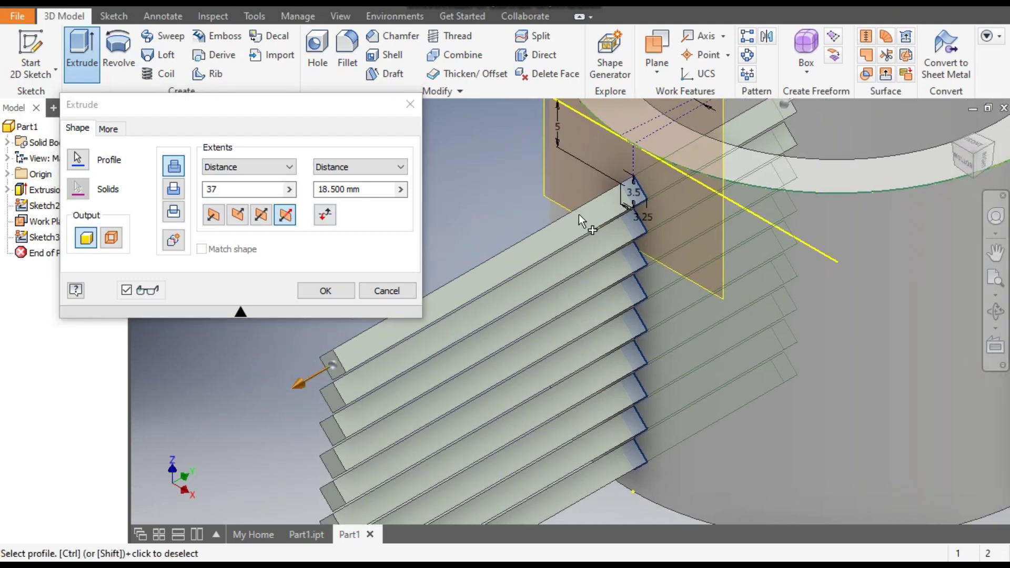
double_click(226, 190)
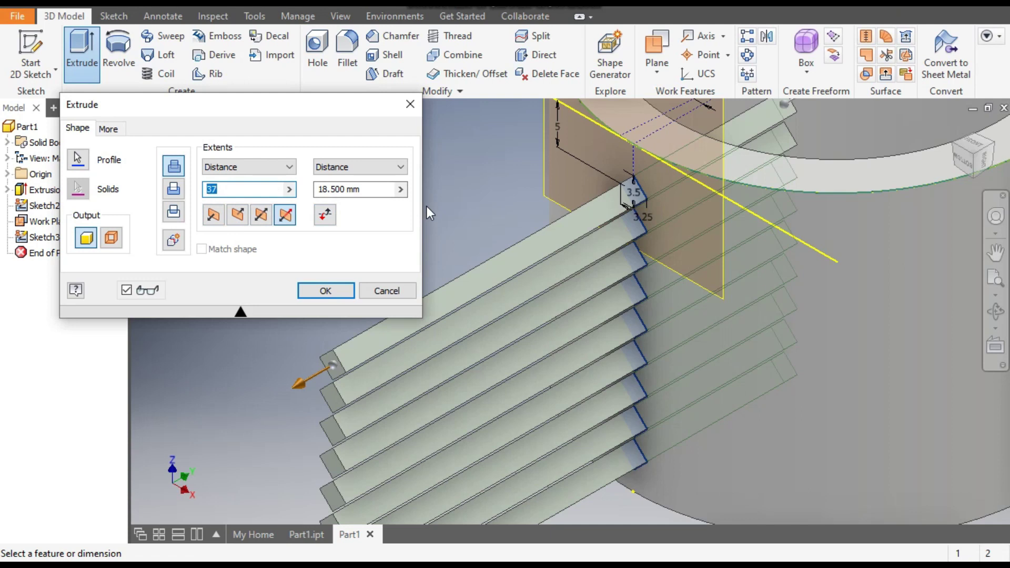
type("10")
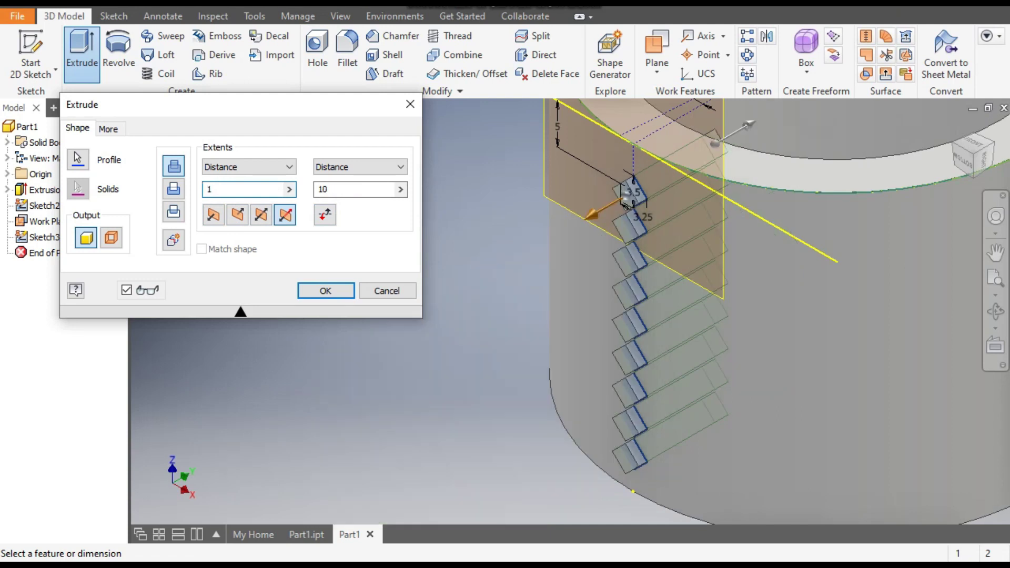
double_click(321, 190)
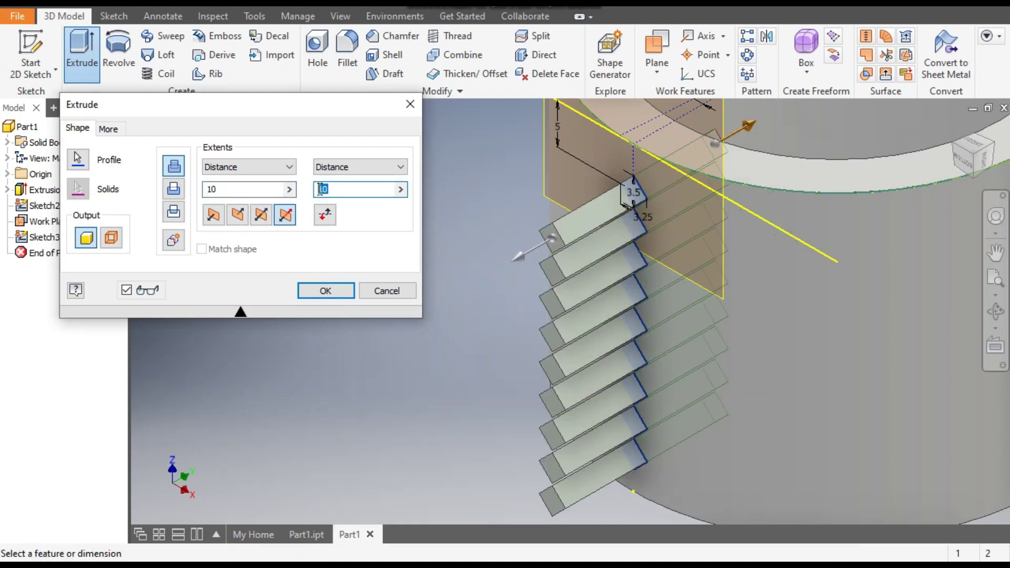
type("1")
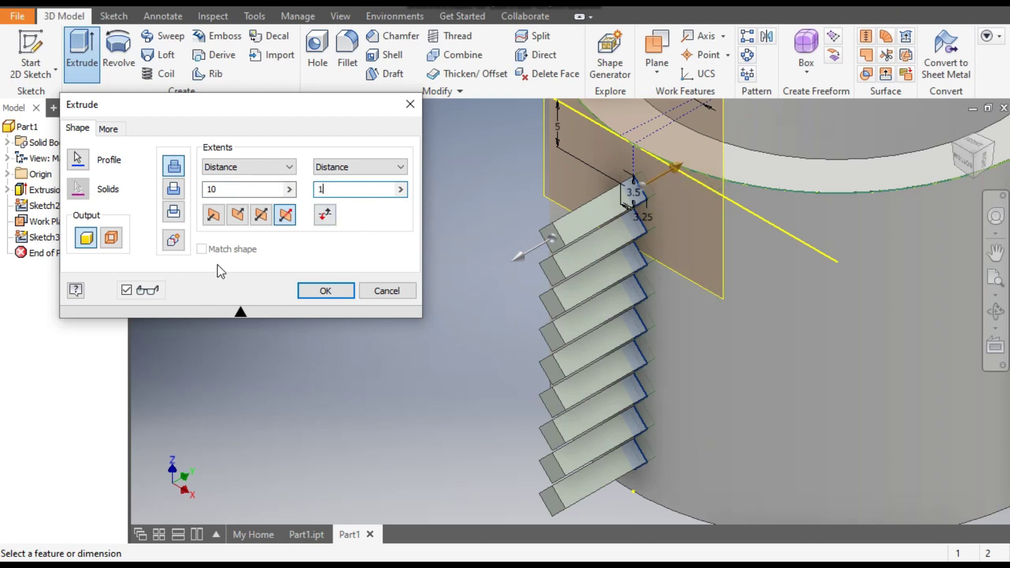
- Examine the extrusion preview's inward depth through the cylinder wall from several sides
mouse_move(984, 135)
scroll(582, 284, "down", 5)
middle_click_drag(582, 283, 506, 291, "shift")
scroll(519, 268, "up", 5)
scroll(527, 258, "up", 2)
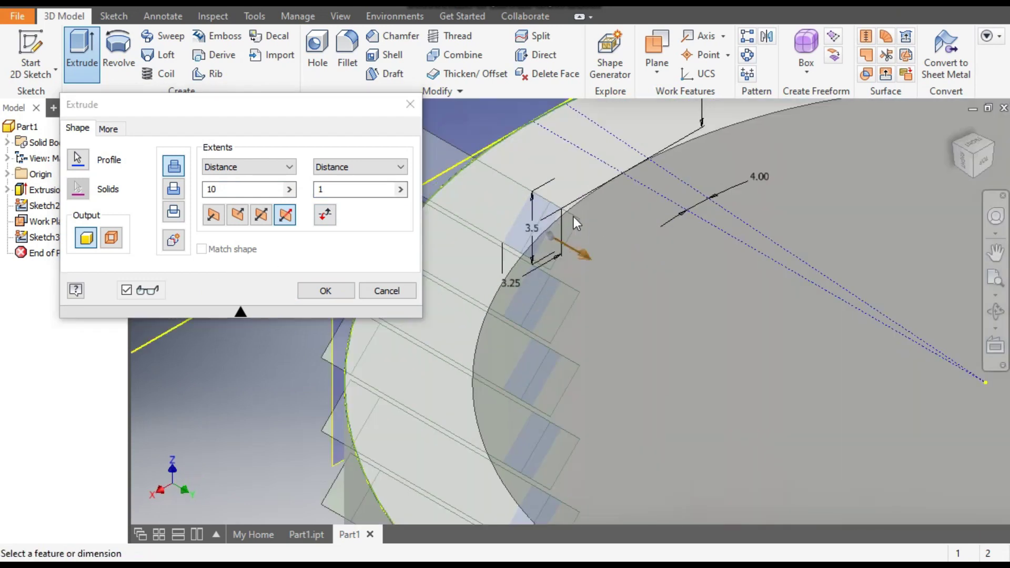
left_click(955, 144)
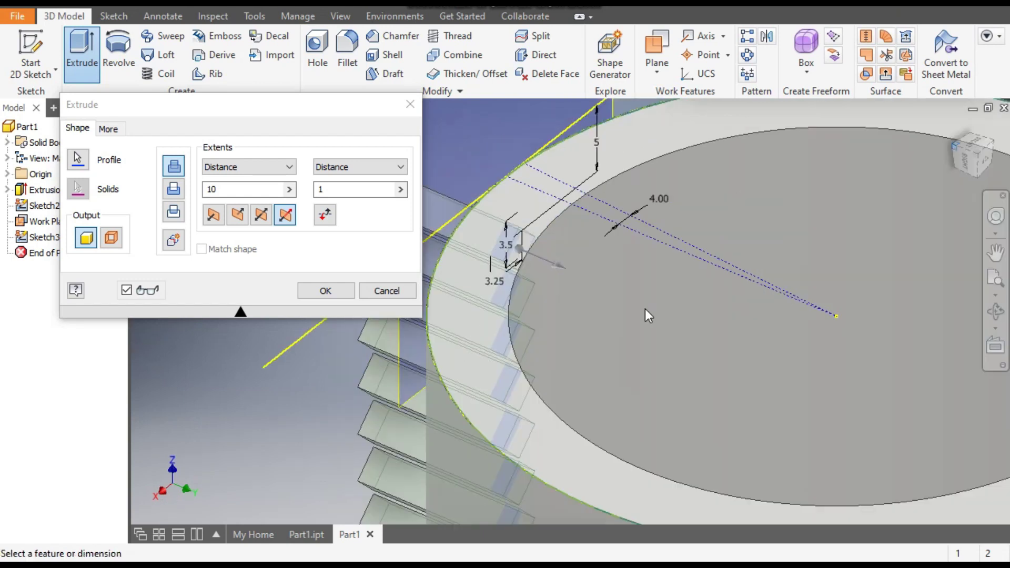
scroll(651, 290, "up", 5)
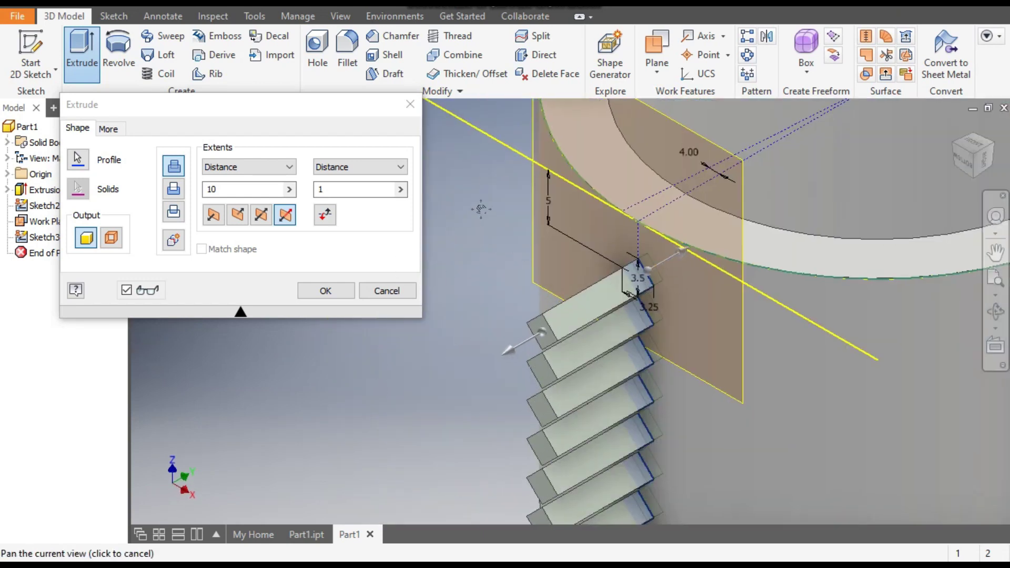
middle_click_drag(519, 245, 469, 178)
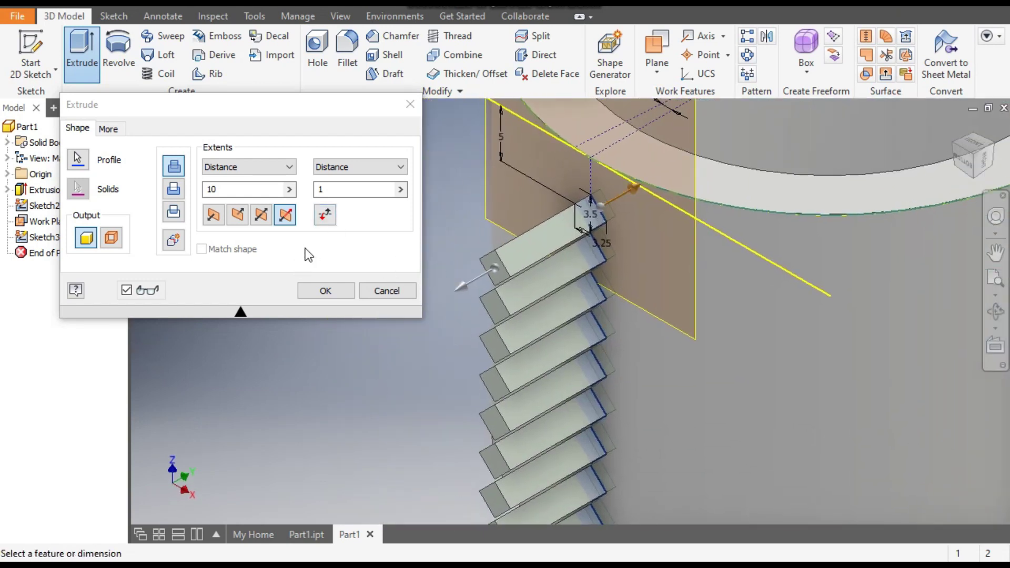
- Set the extrusion's taper to -45 degrees in the outward direction and 45 degrees in the inward direction
left_click(108, 129)
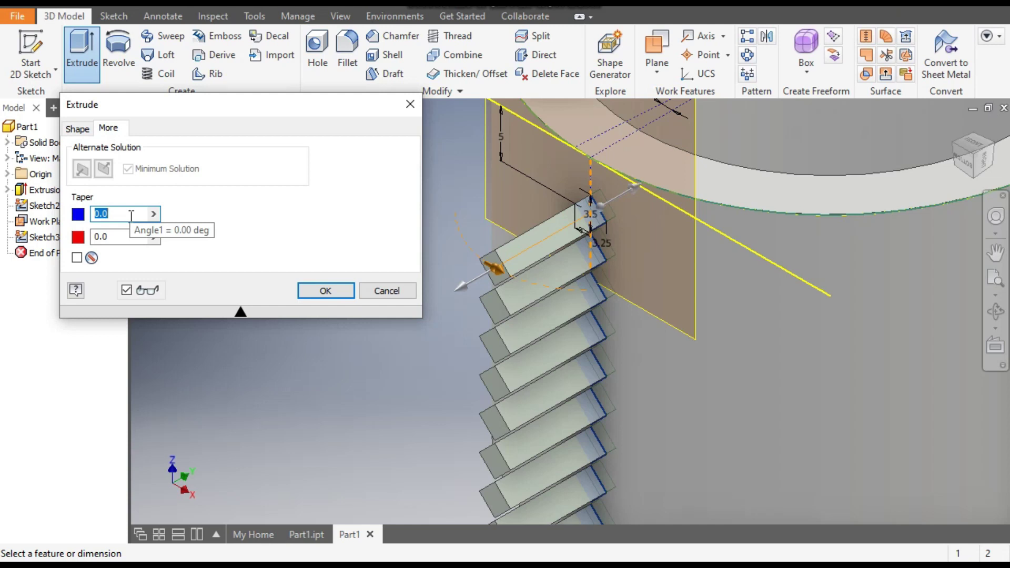
type("-45")
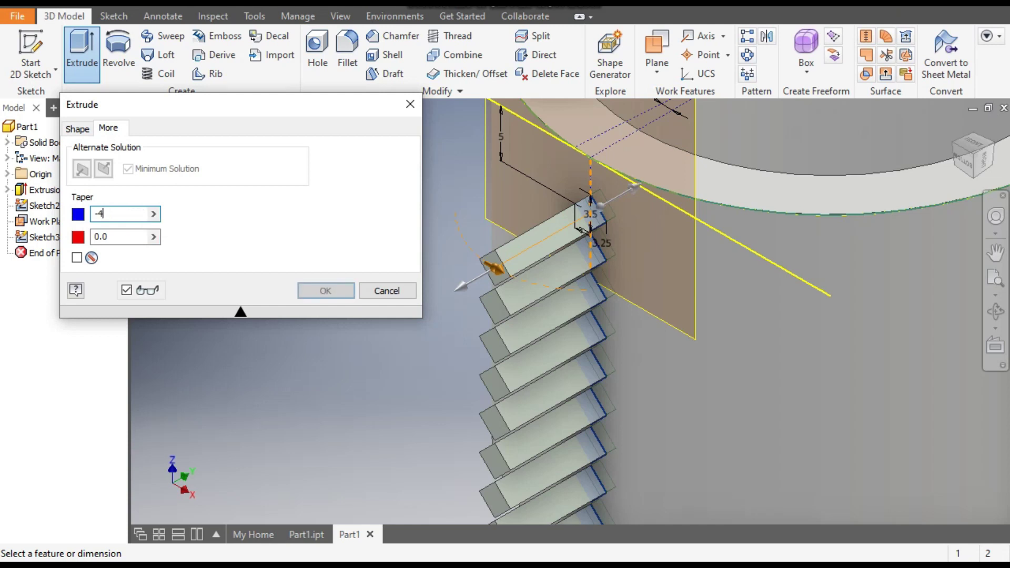
left_click(119, 237)
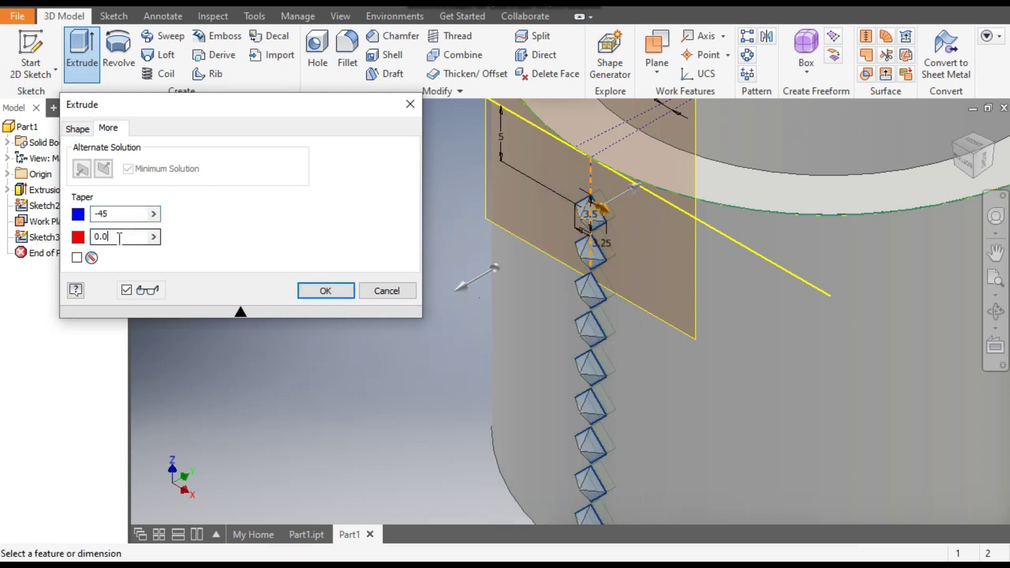
double_click(119, 237)
type("45")
- Check the tapered diamond preview up close from different sides and complete the extrusion
scroll(610, 205, "up", 5)
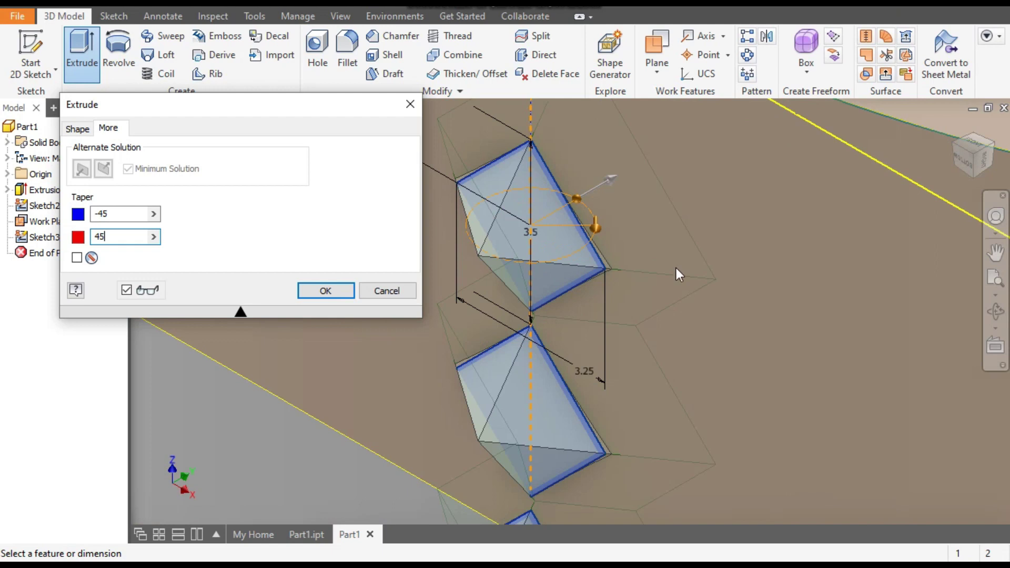
left_click(955, 144)
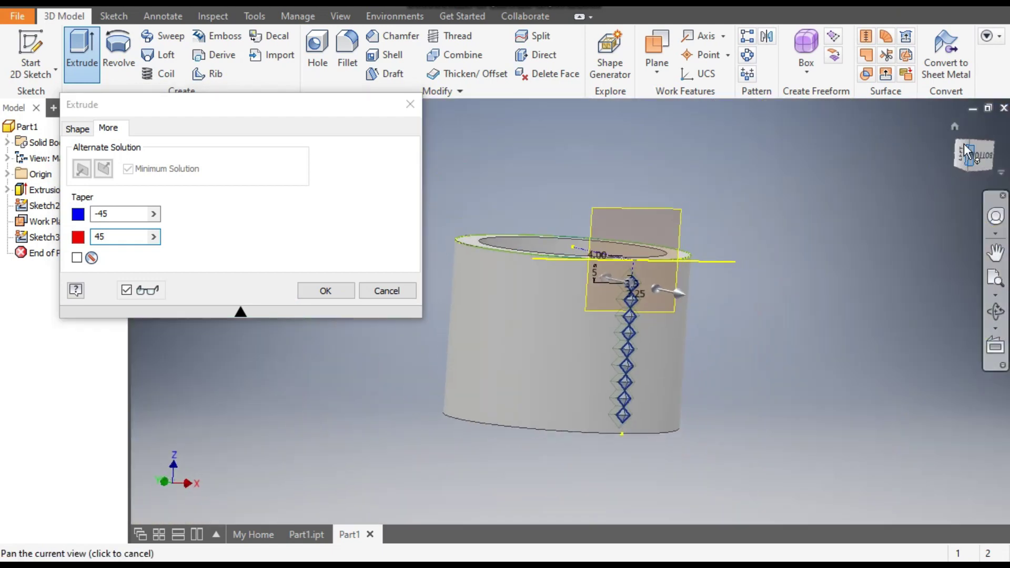
left_click(973, 138)
scroll(639, 316, "up", 5)
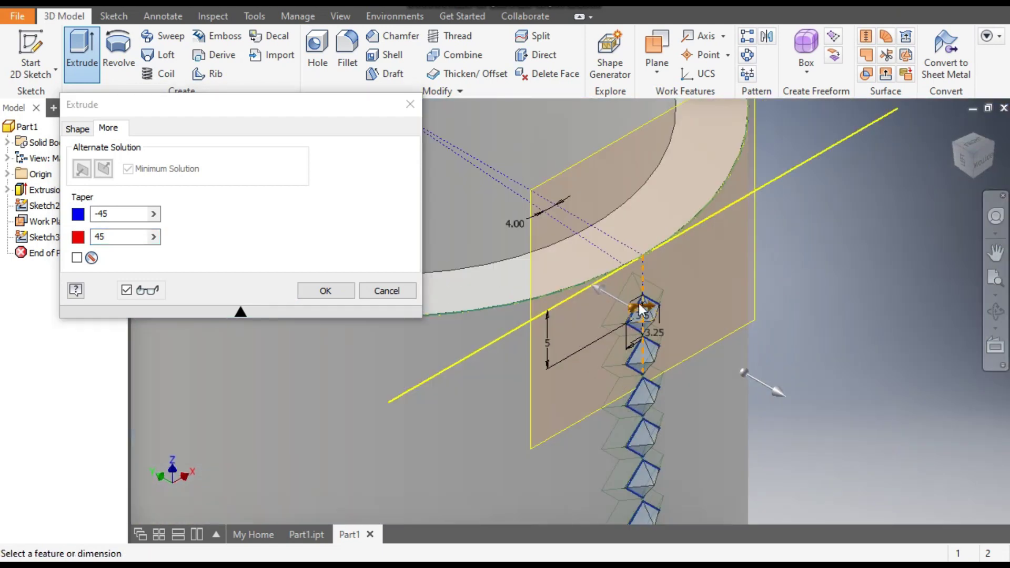
scroll(639, 305, "up", 5)
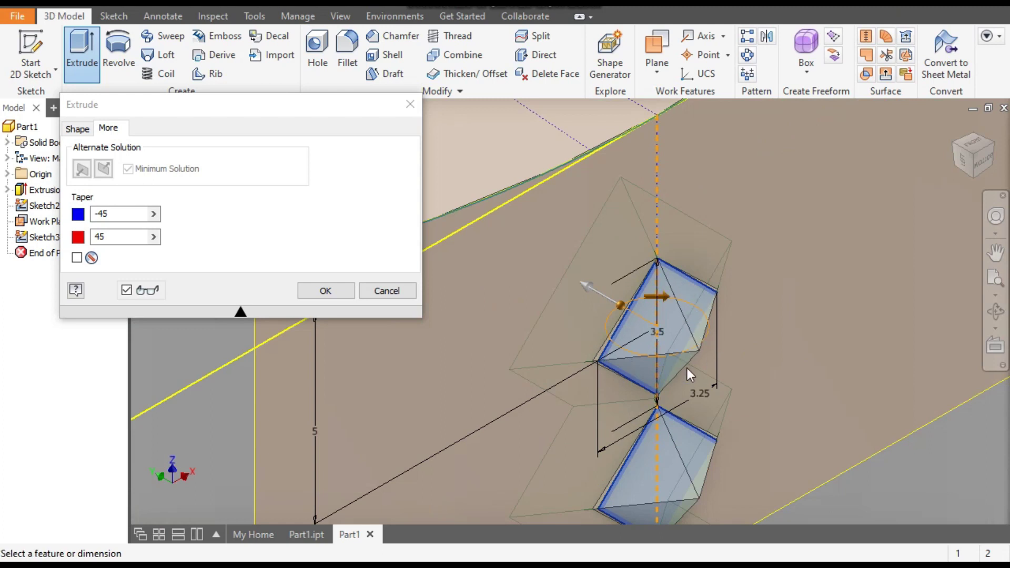
scroll(605, 364, "up", 5)
scroll(605, 364, "down", 4)
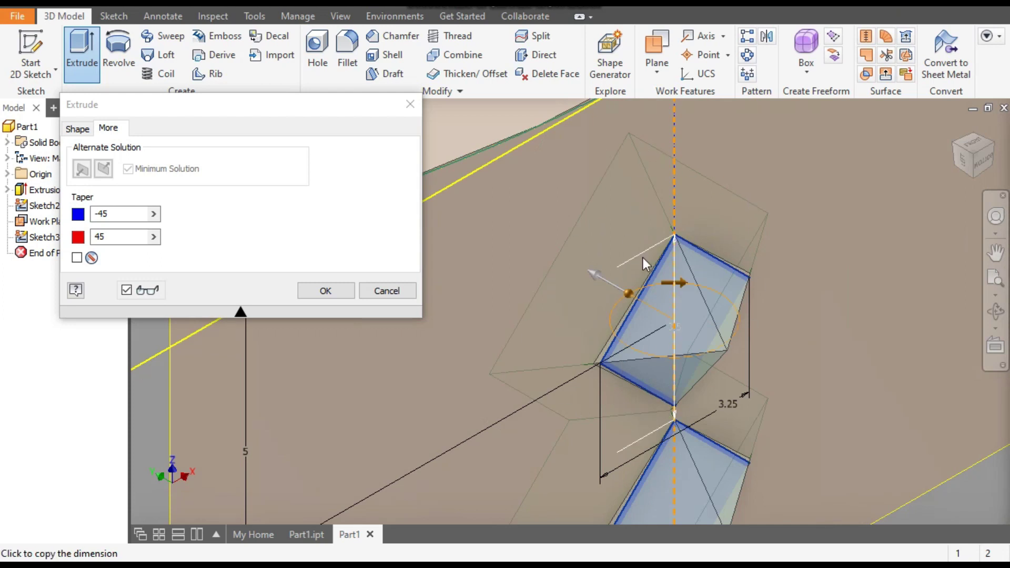
scroll(643, 258, "down", 3)
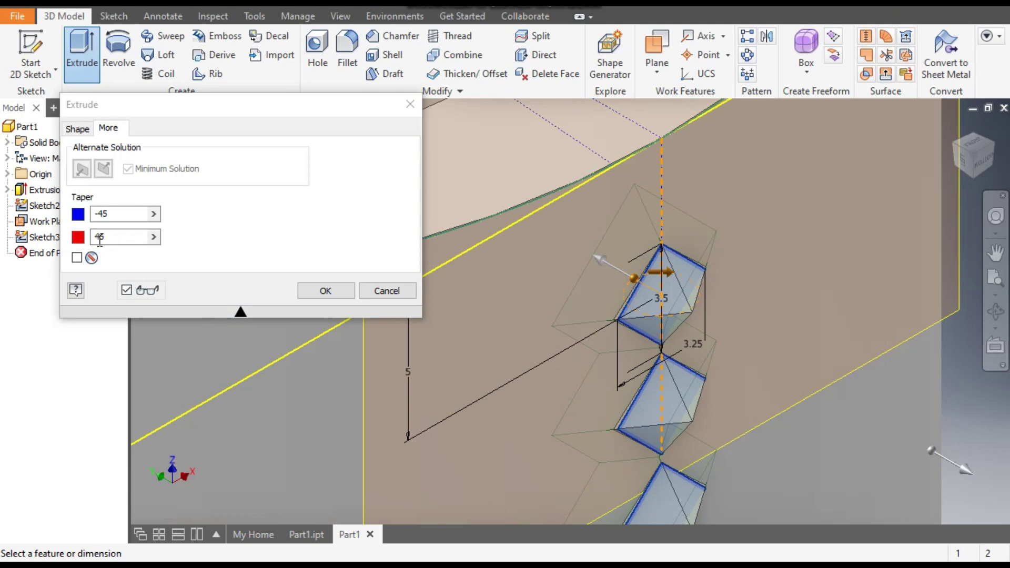
left_click(325, 291)
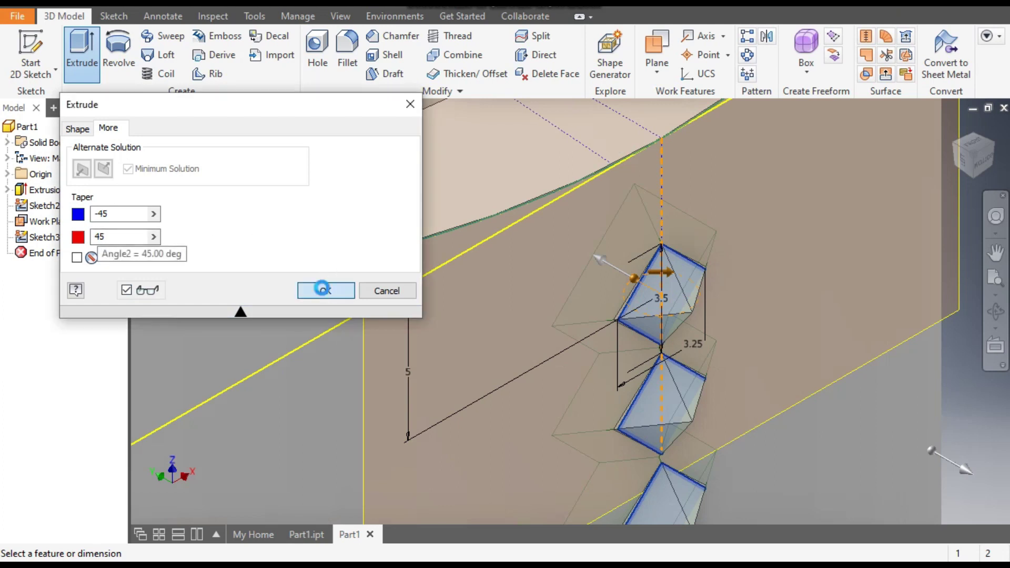
- Examine the extruded column of pyramids face-on, up close and in relation to the whole cylinder
scroll(705, 226, "down", 4)
left_click(980, 160)
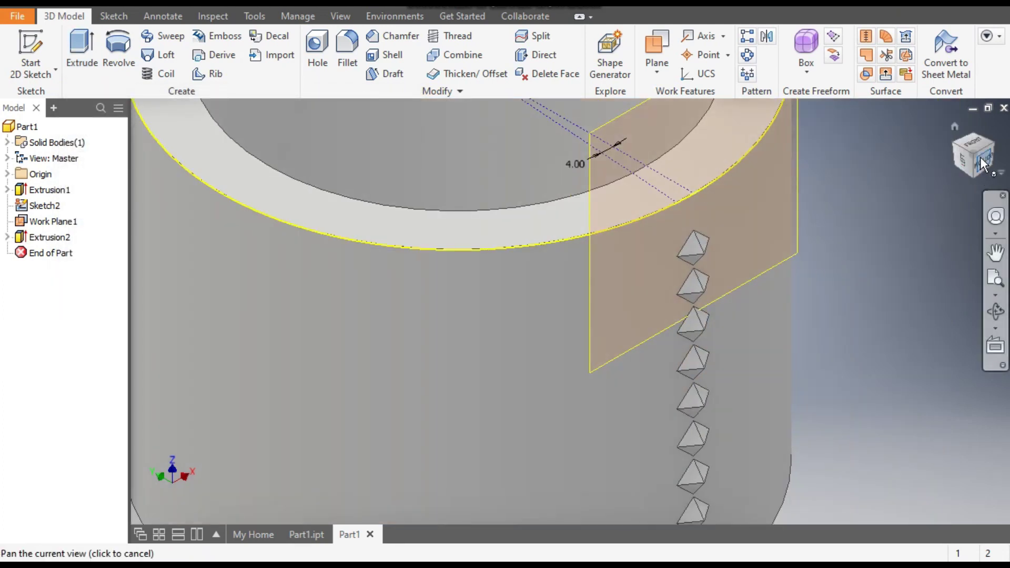
scroll(579, 210, "down", 3)
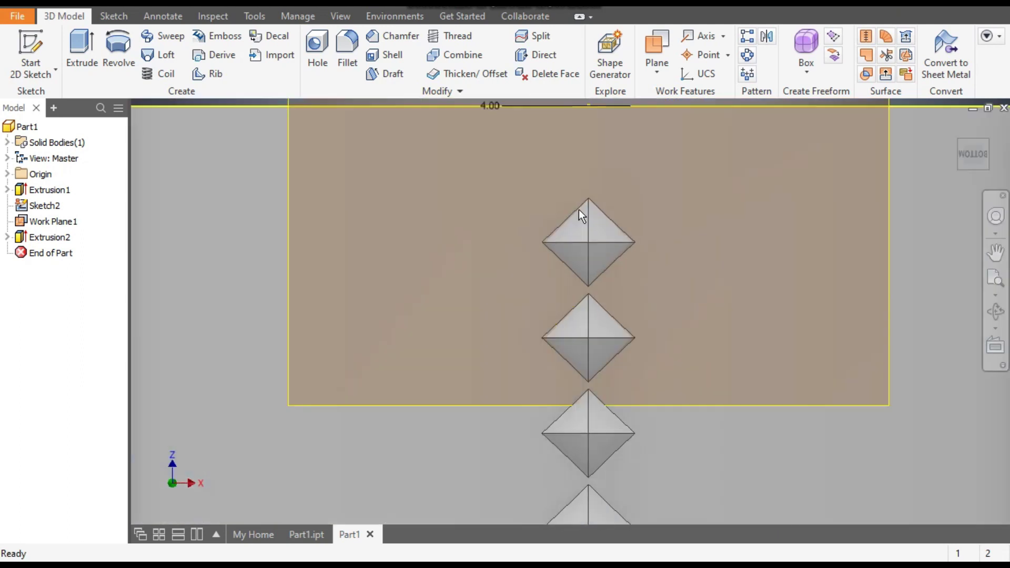
scroll(598, 250, "up", 2)
scroll(579, 221, "down", 5)
scroll(566, 210, "down", 4)
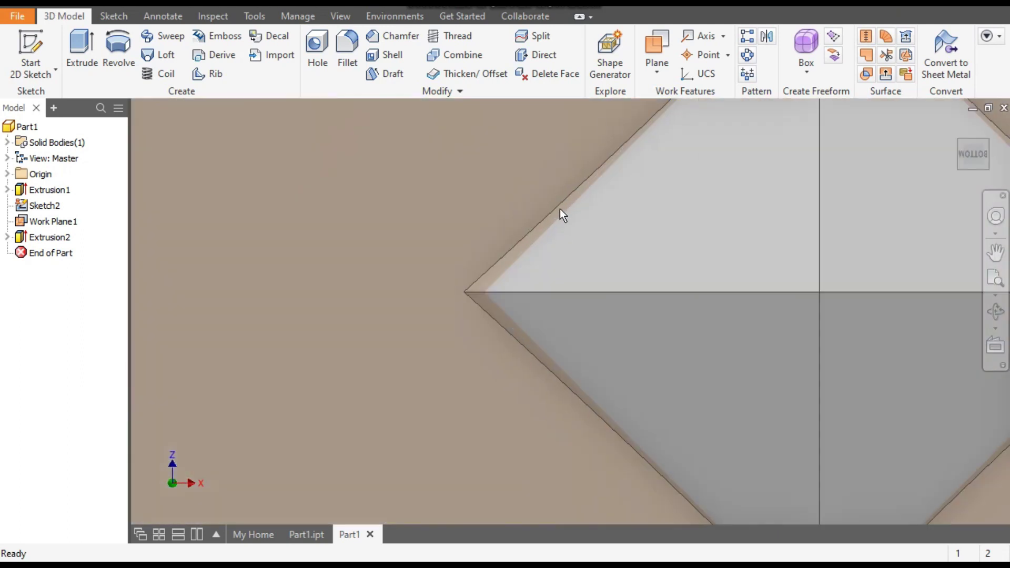
scroll(538, 226, "up", 8)
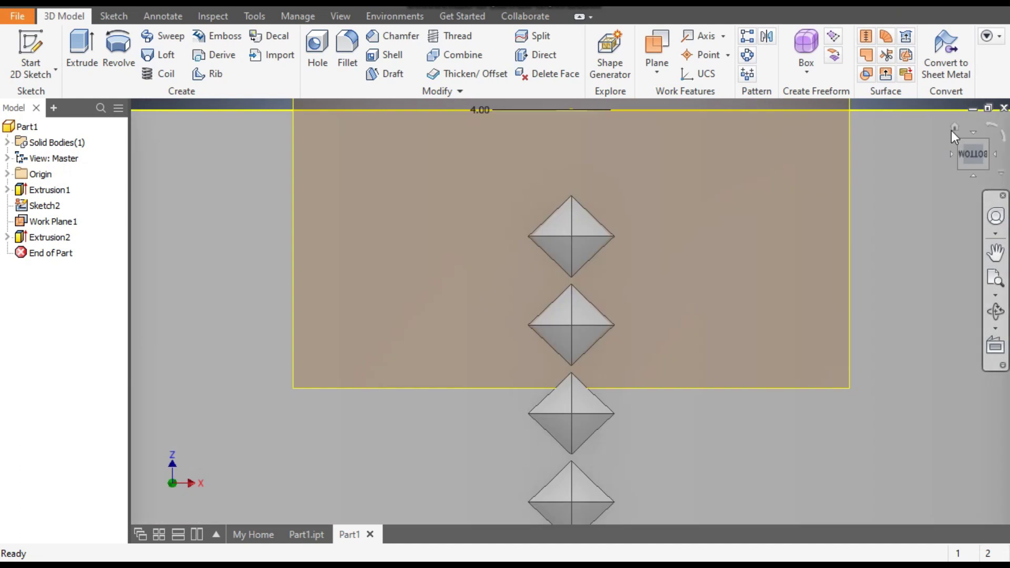
left_click(956, 127)
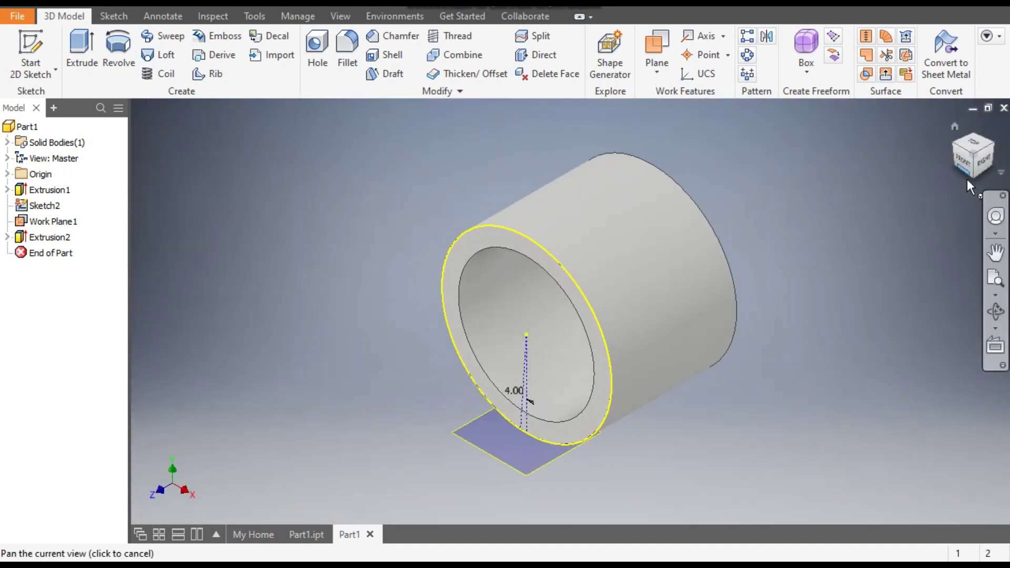
left_click(975, 171)
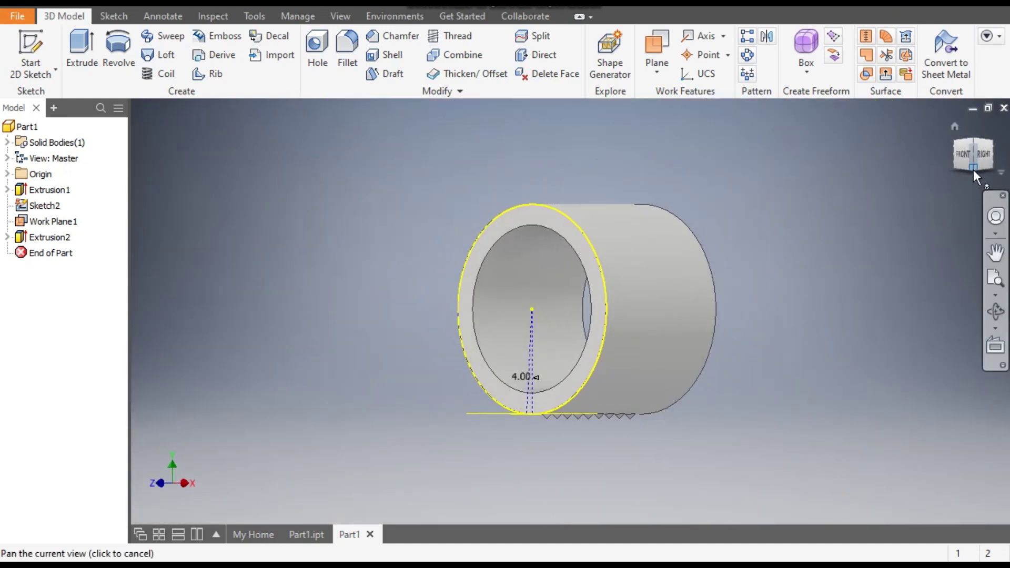
left_click(973, 169)
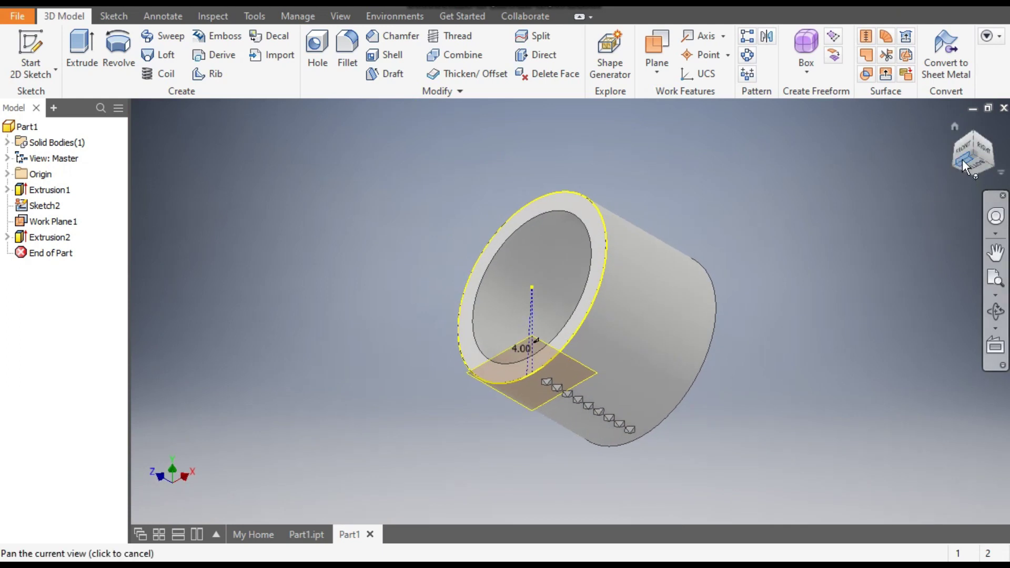
left_click(962, 160)
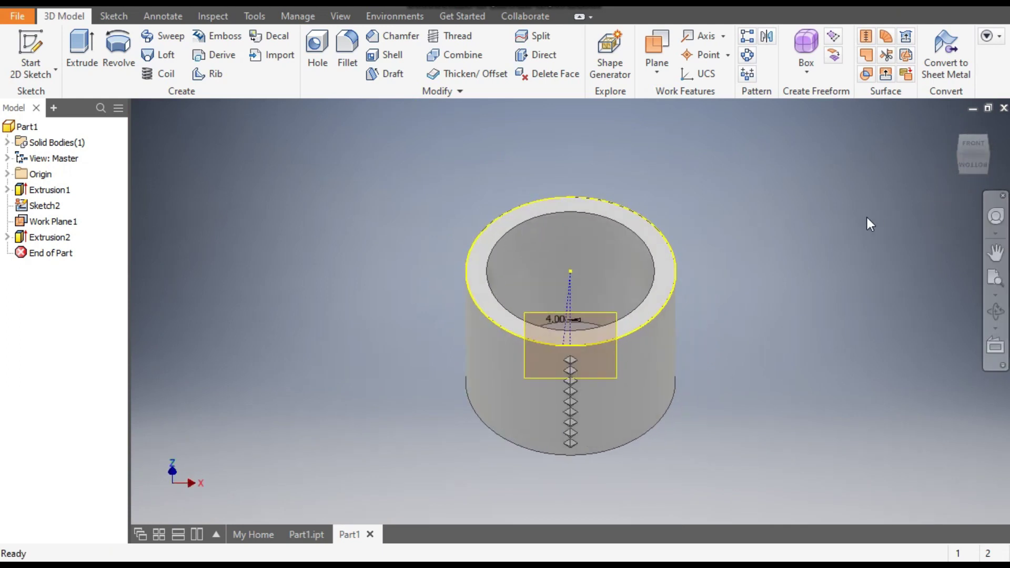
key("F4")
left_click_drag(847, 213, 965, 180)
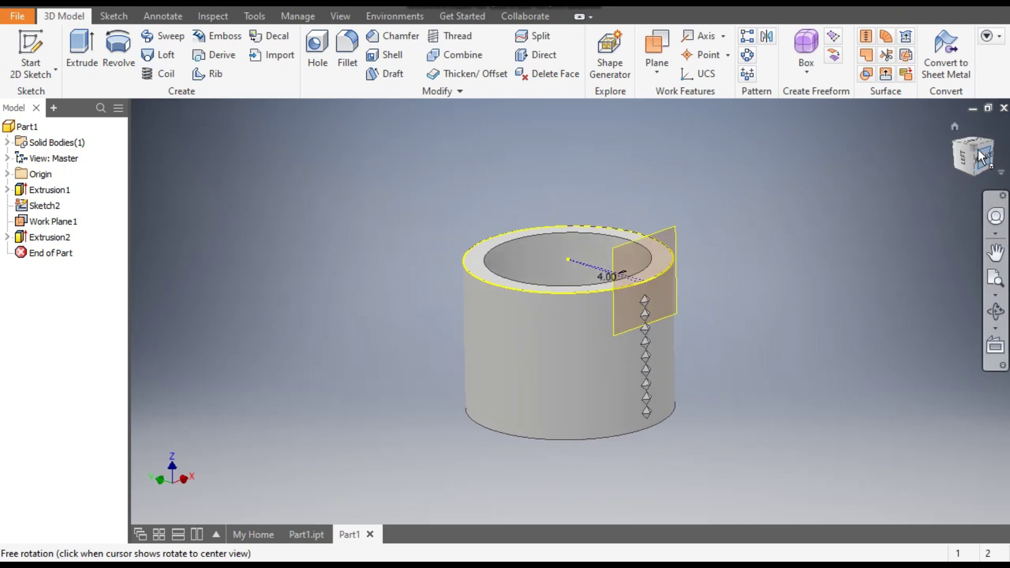
scroll(650, 427, "down", 3)
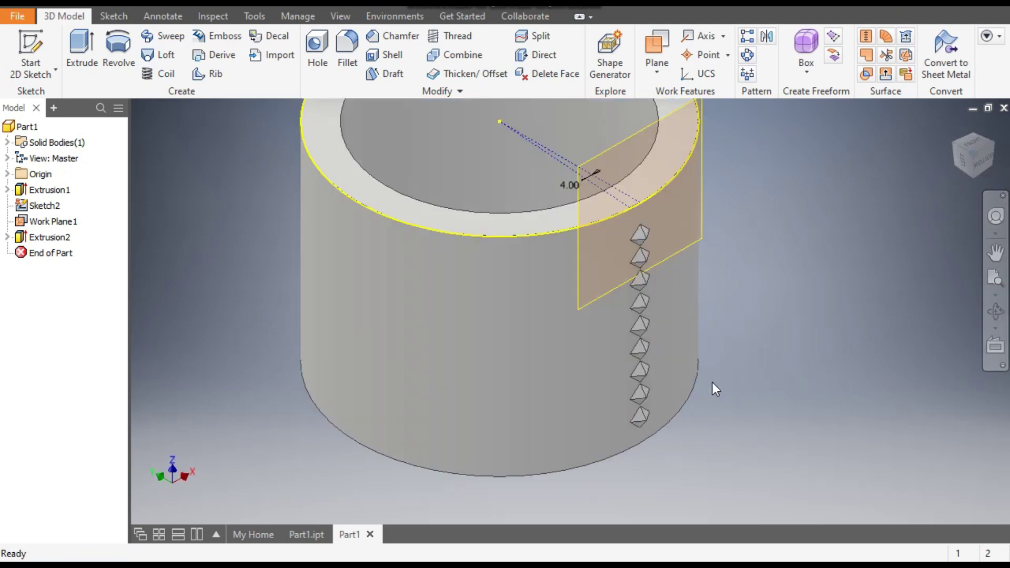
scroll(710, 381, "down", 3)
key("Escape")
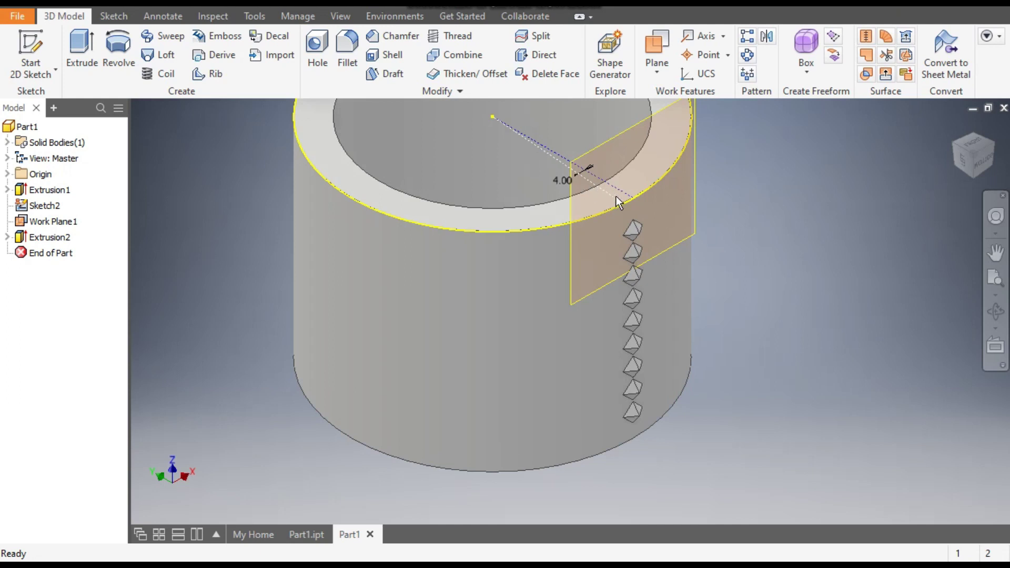
- Create a work plane through the outer endpoint of the second construction line on the cylinder's top face, perpendicular to that line
left_click(658, 50)
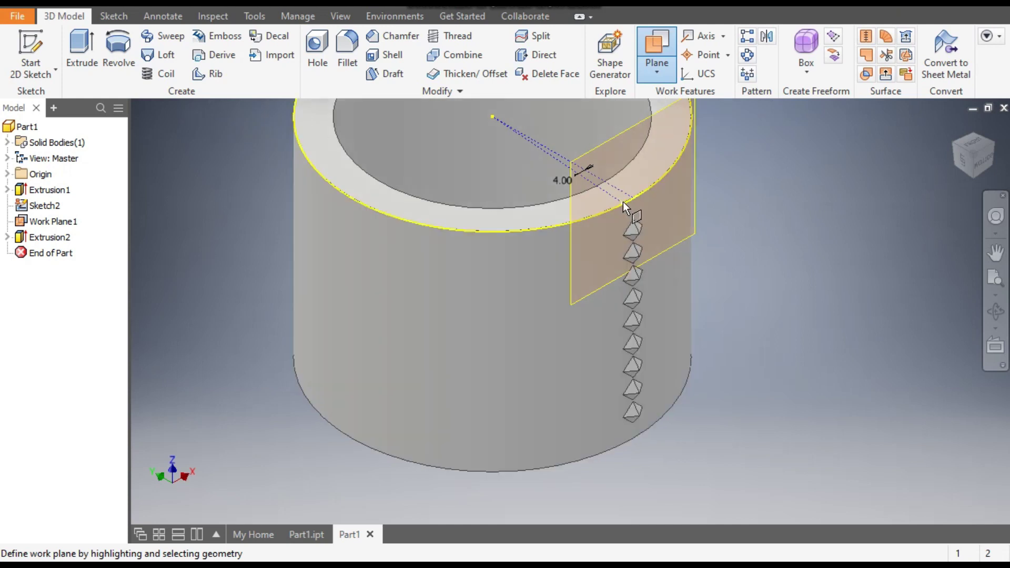
scroll(623, 204, "down", 3)
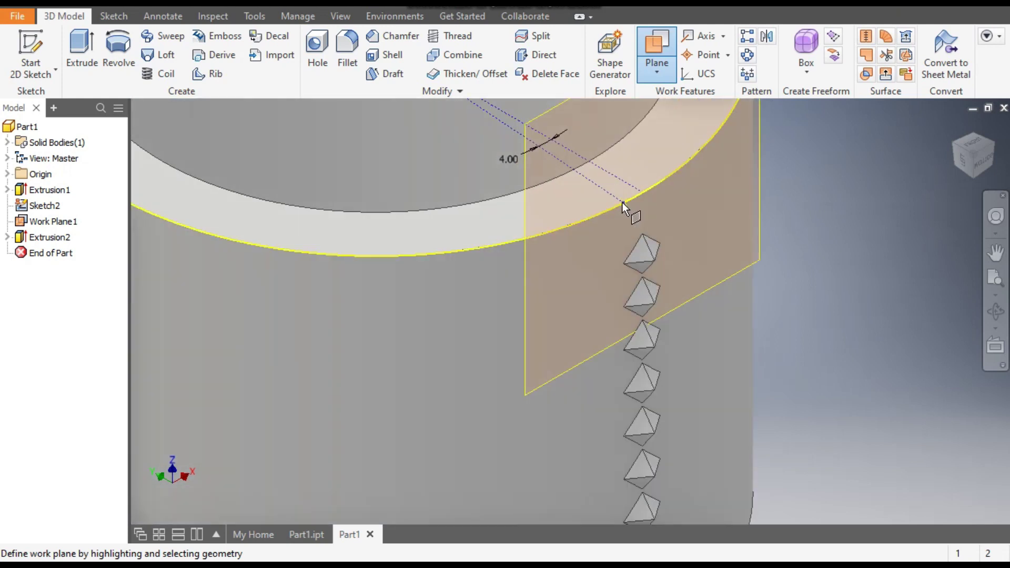
left_click(623, 203)
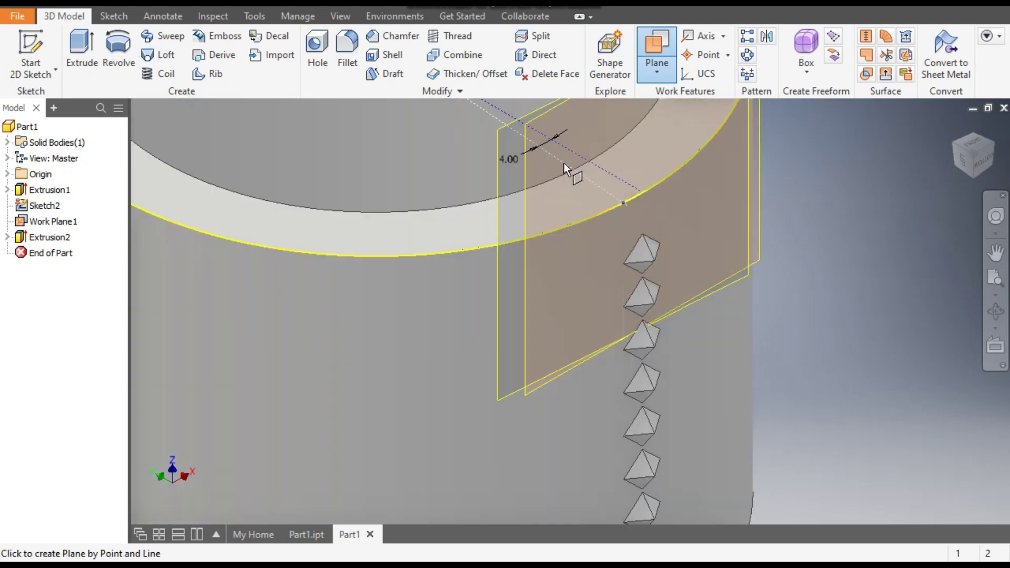
left_click(564, 163)
scroll(632, 247, "up", 3)
middle_click_drag(854, 226, 798, 285)
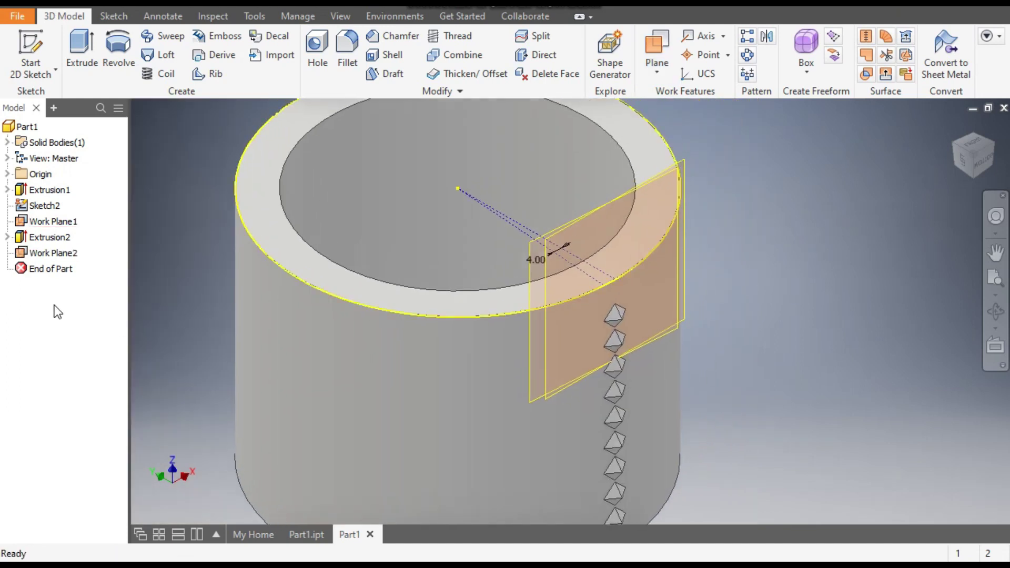
- Hide Work Plane1, leaving the new work plane shown
left_click(50, 222)
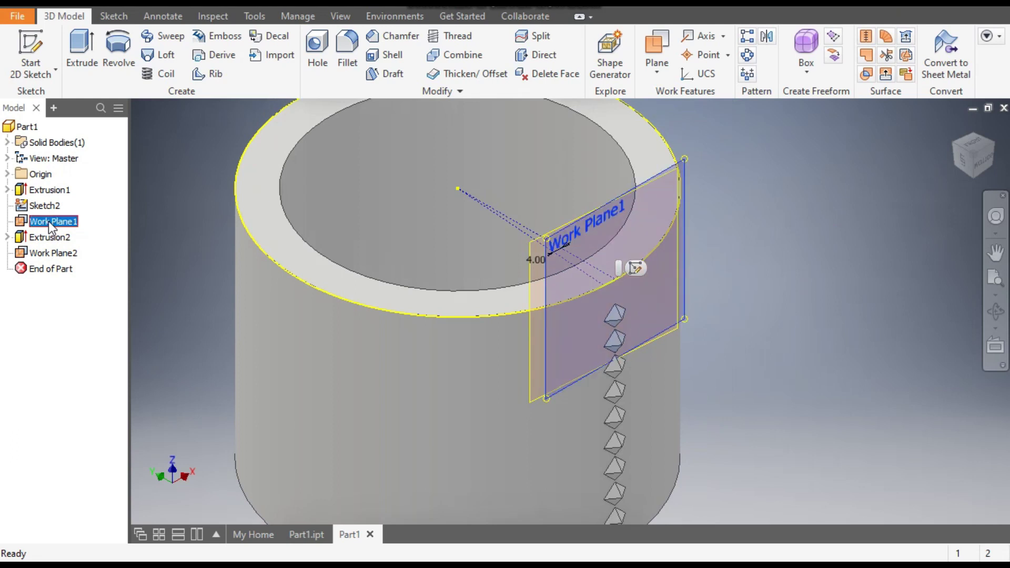
right_click(49, 221)
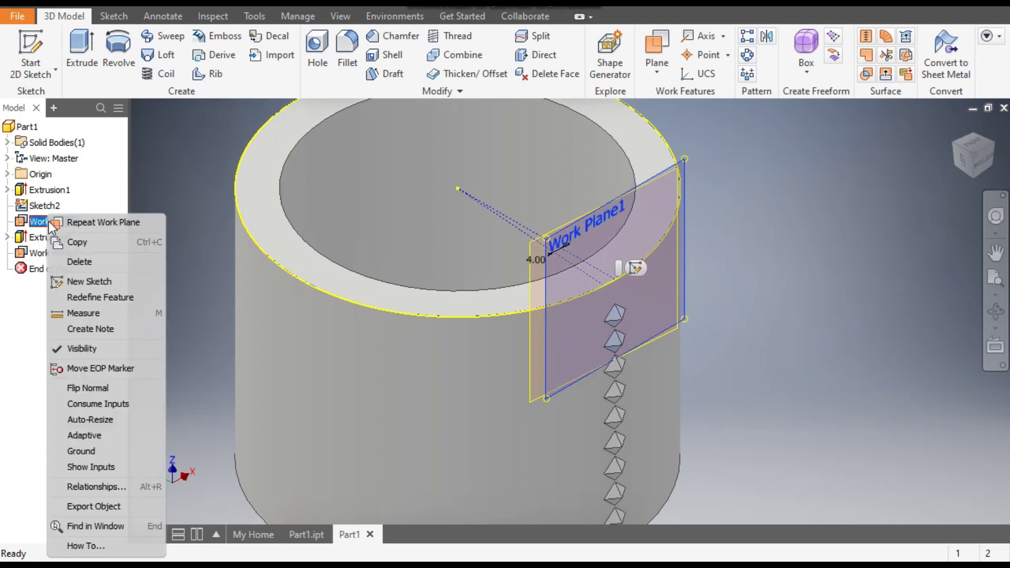
left_click(127, 347)
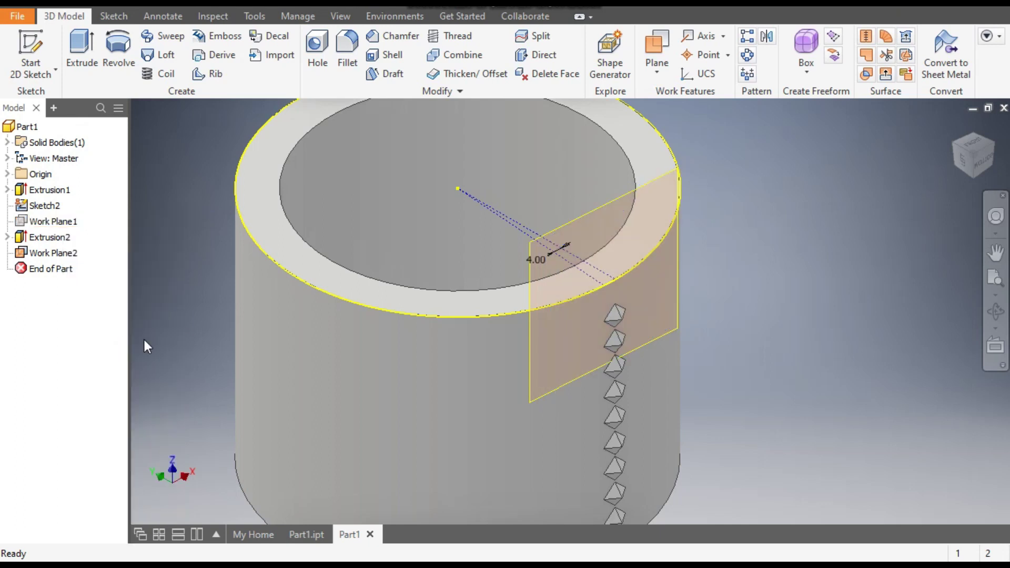
- Start a new sketch on Work Plane2
mouse_move(814, 318)
middle_mouse_down("shift")
mouse_move(788, 302)
mouse_move(799, 319)
middle_mouse_up("shift")
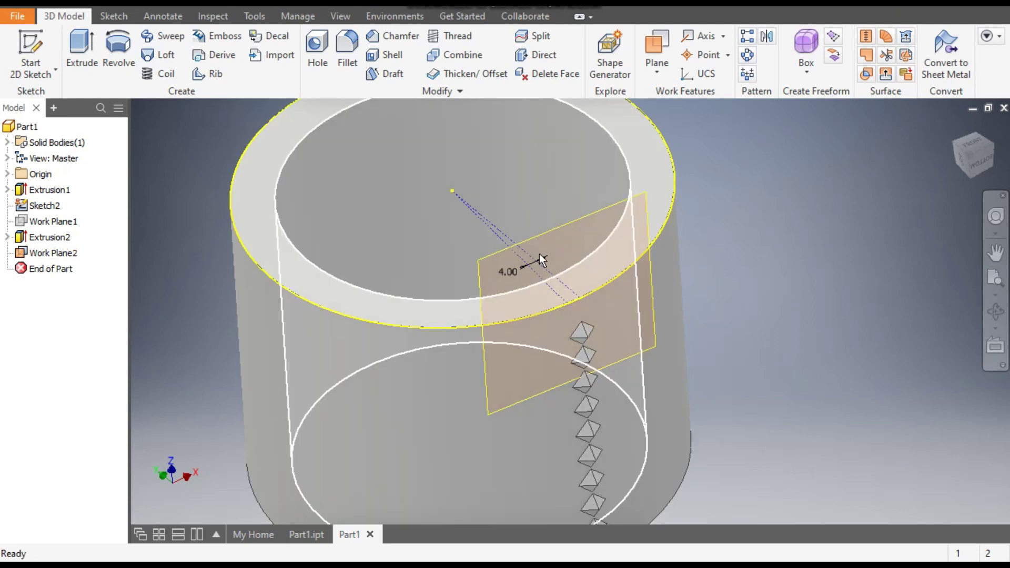
left_click(567, 226)
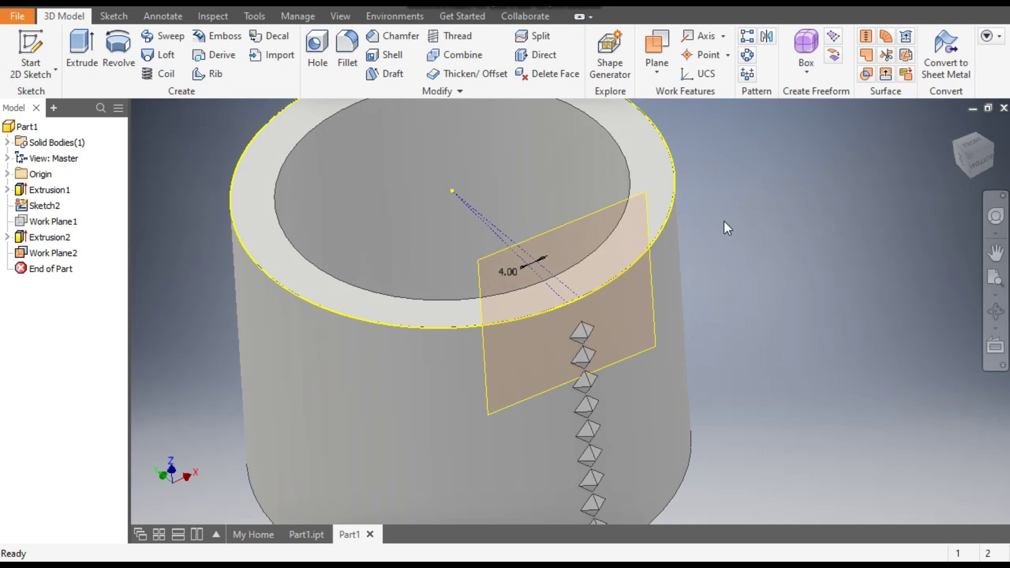
left_click(586, 217)
key("s")
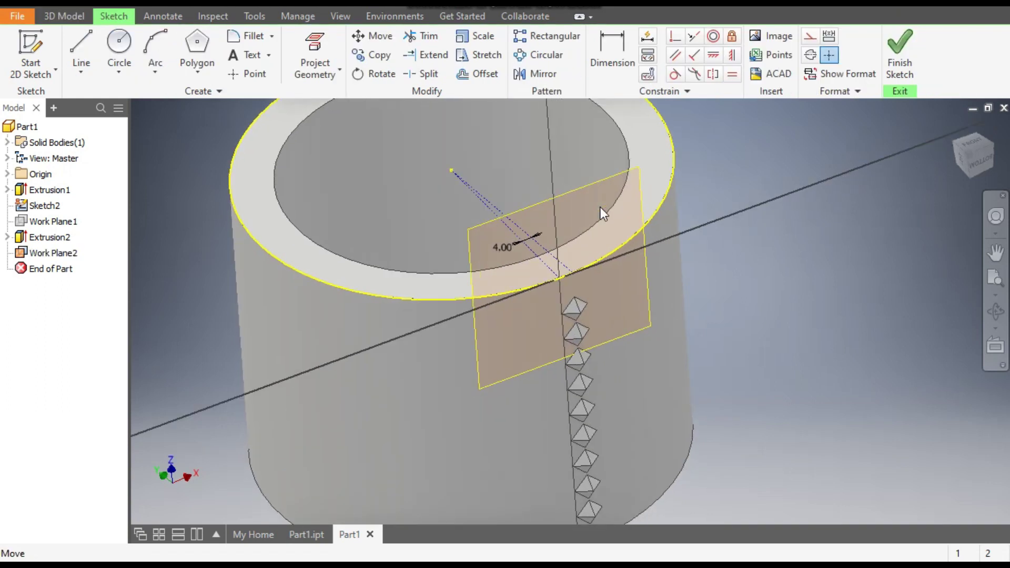
middle_click_drag(672, 330, 672, 464)
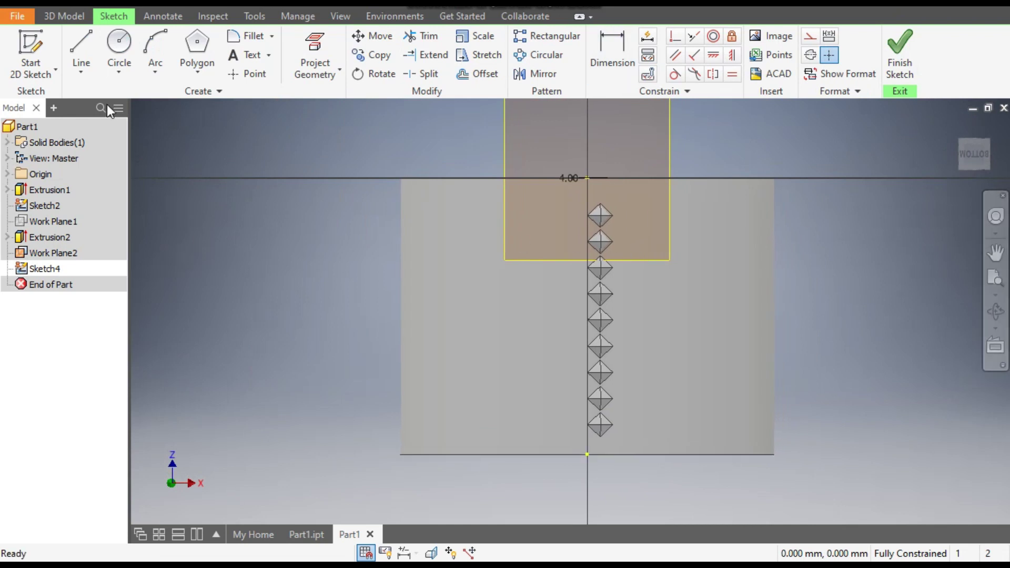
- Sketch a short vertical line down from the cylinder's top edge and a four-sided polygon about 3.9 mm wide centred on its lower end
left_click(90, 41)
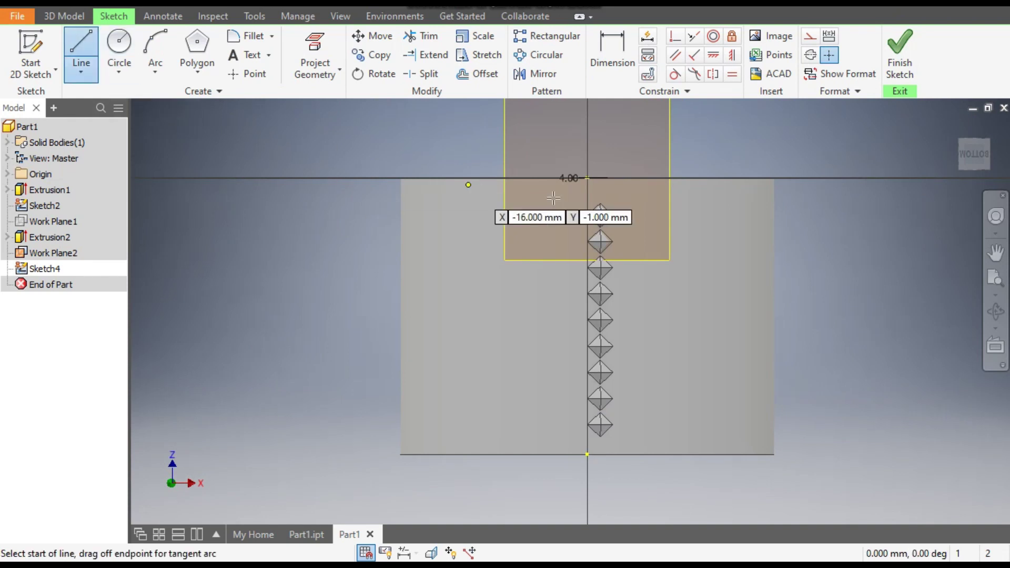
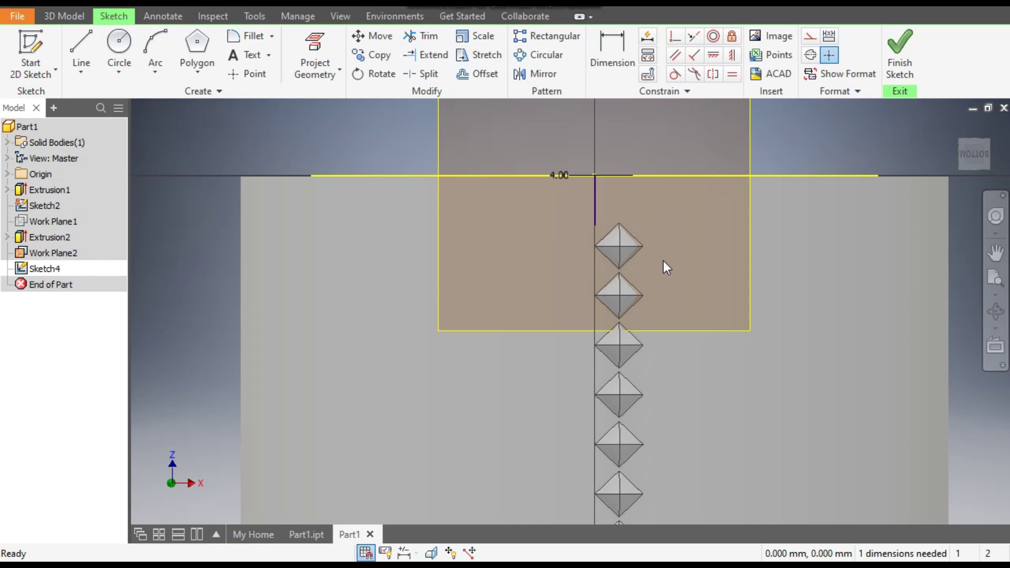
left_click(208, 49)
scroll(597, 231, "up", 3)
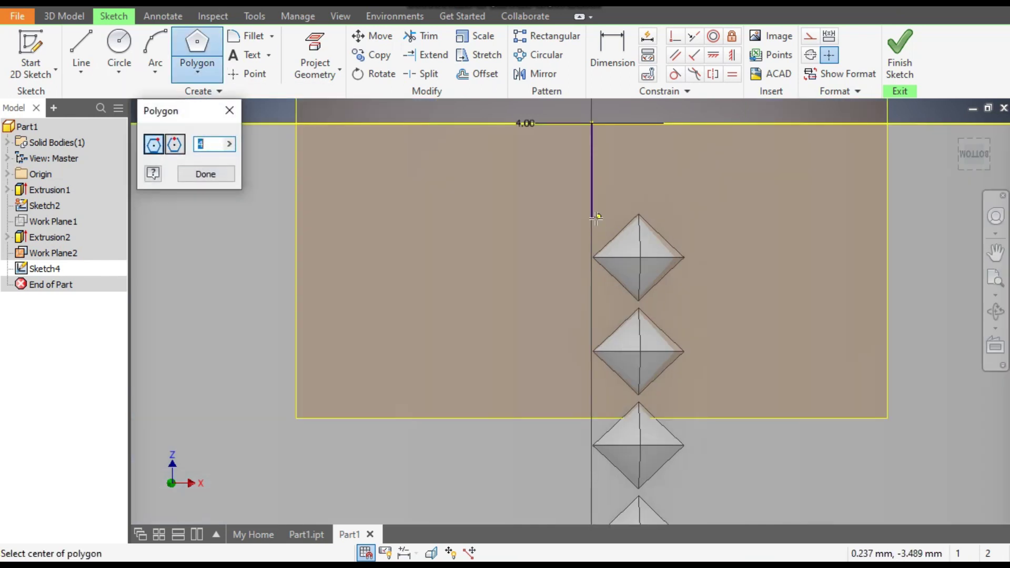
left_click(591, 216)
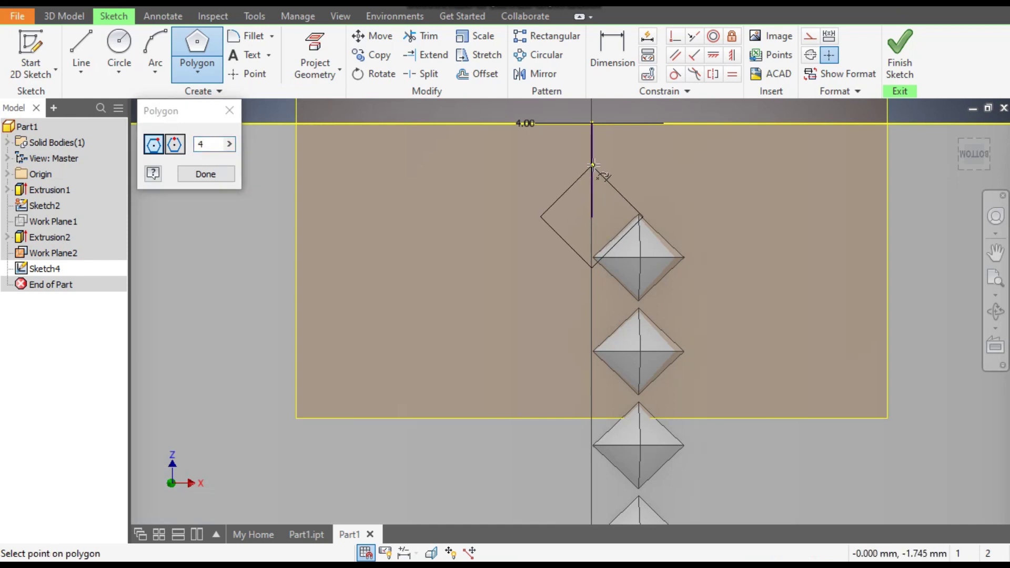
left_click(592, 165)
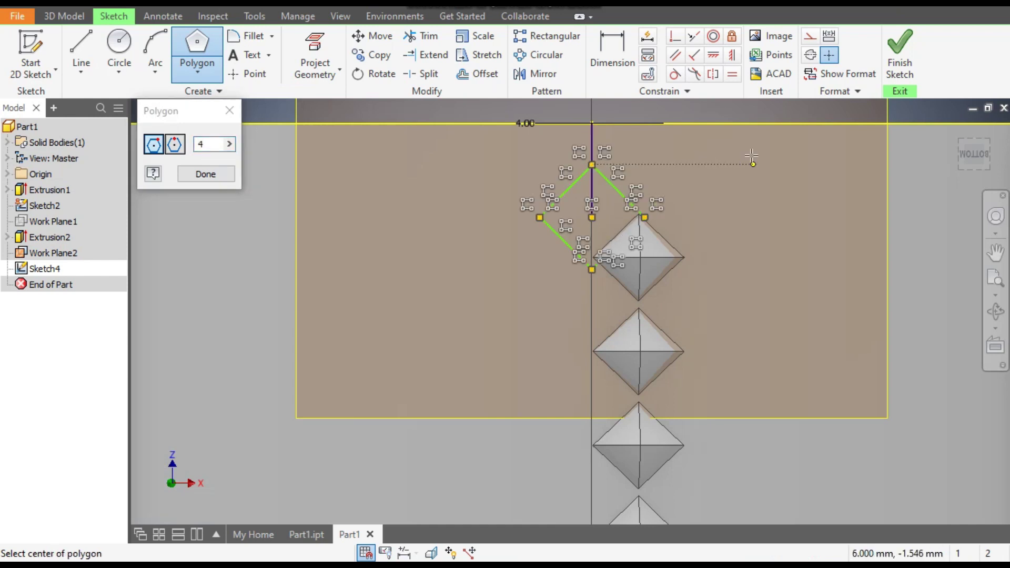
- Dimension the polygon's centre 1.75 mm vertically from the horizontal middle edge of the topmost pyramid
left_click(604, 46)
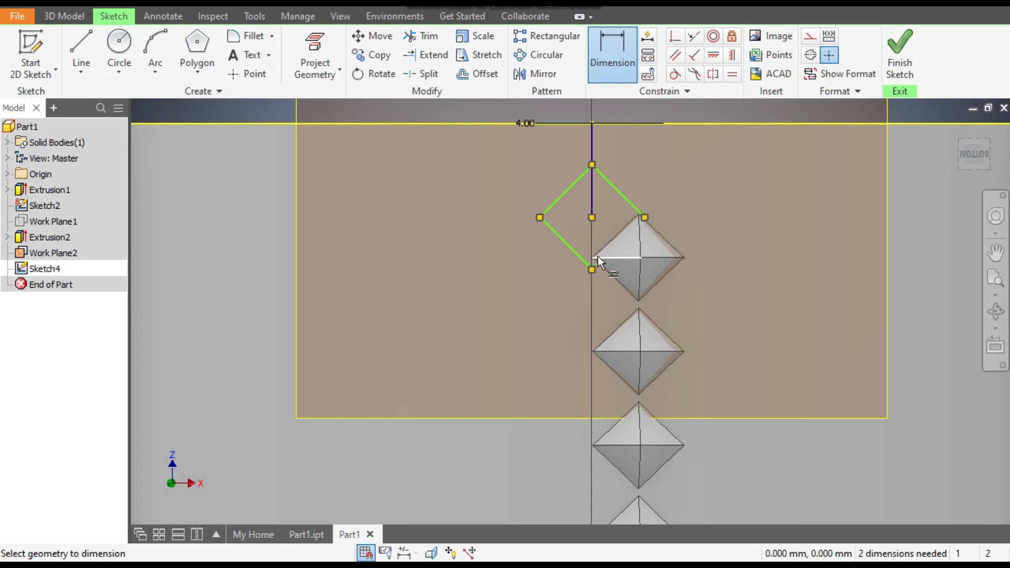
left_click(592, 217)
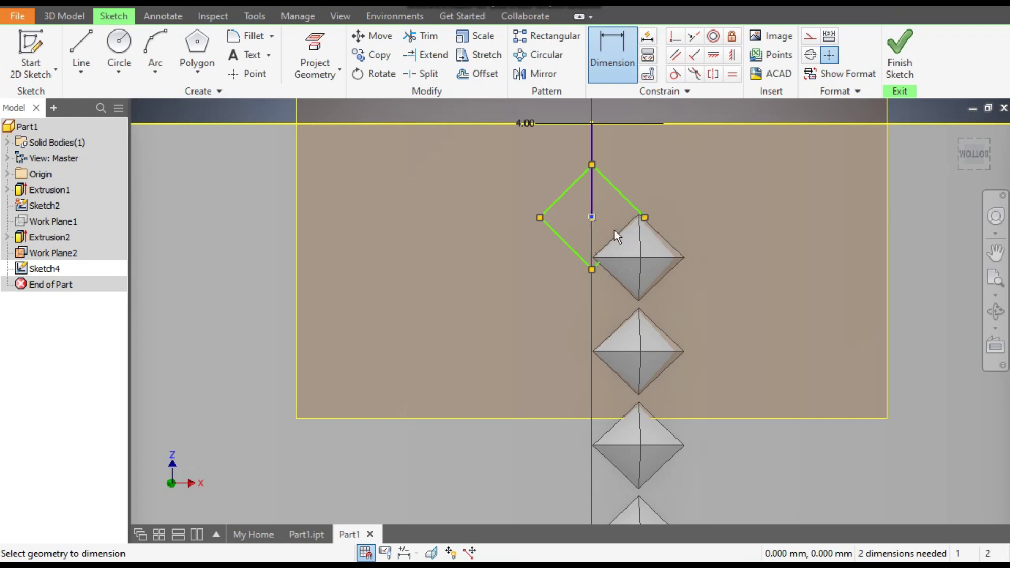
left_click(624, 258)
left_click(508, 234)
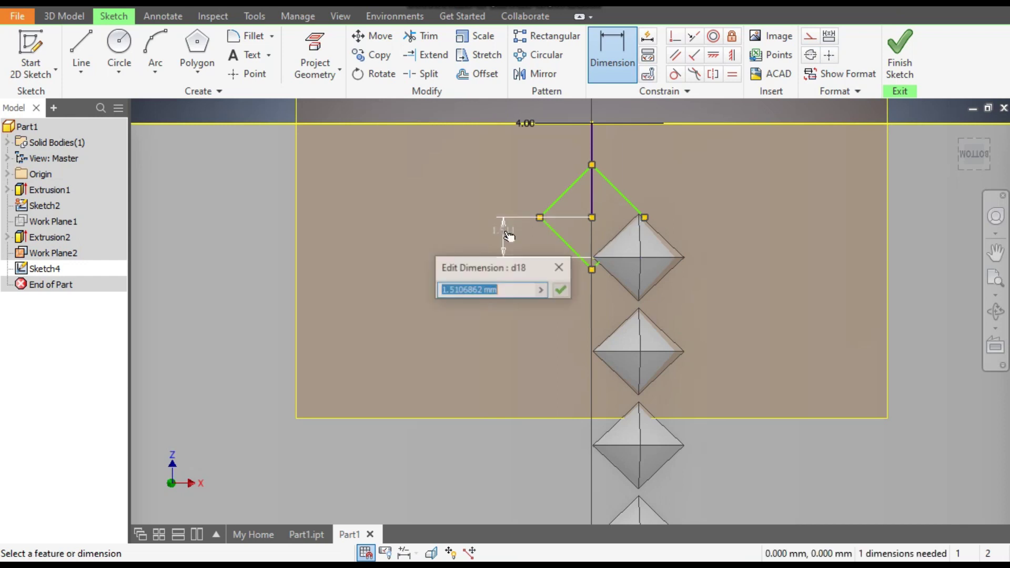
type("1.75")
key("Return")
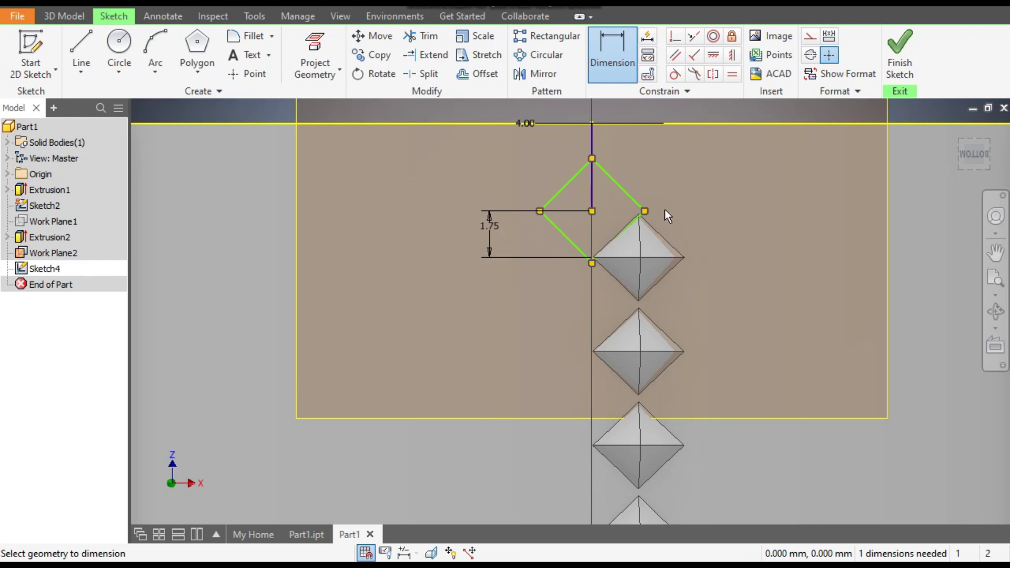
- Dimension the diamond's width between its two side corners as 3.25 mm
left_click(644, 211)
left_click(539, 211)
left_click(548, 305)
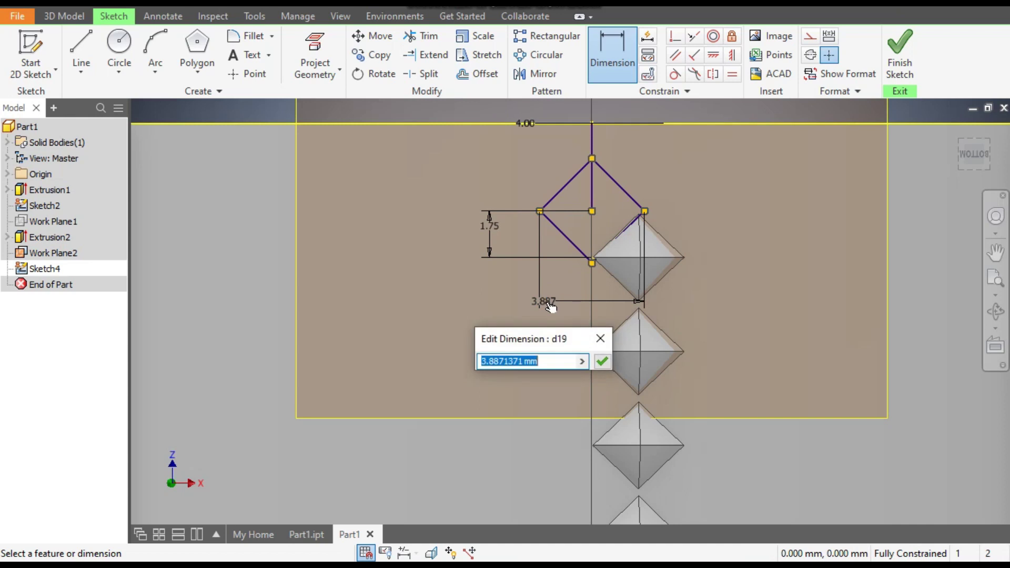
type("3.25")
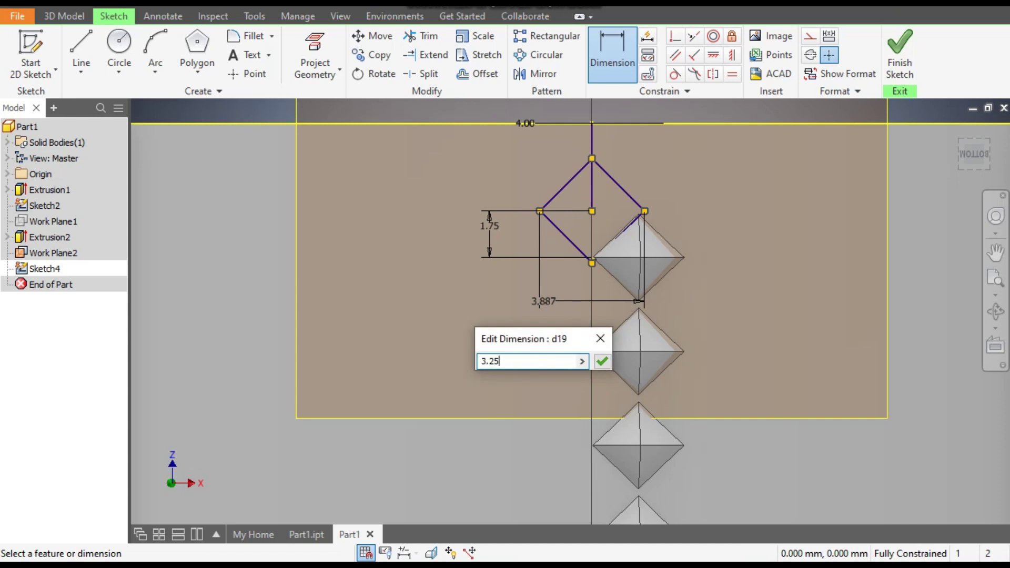
key("Return")
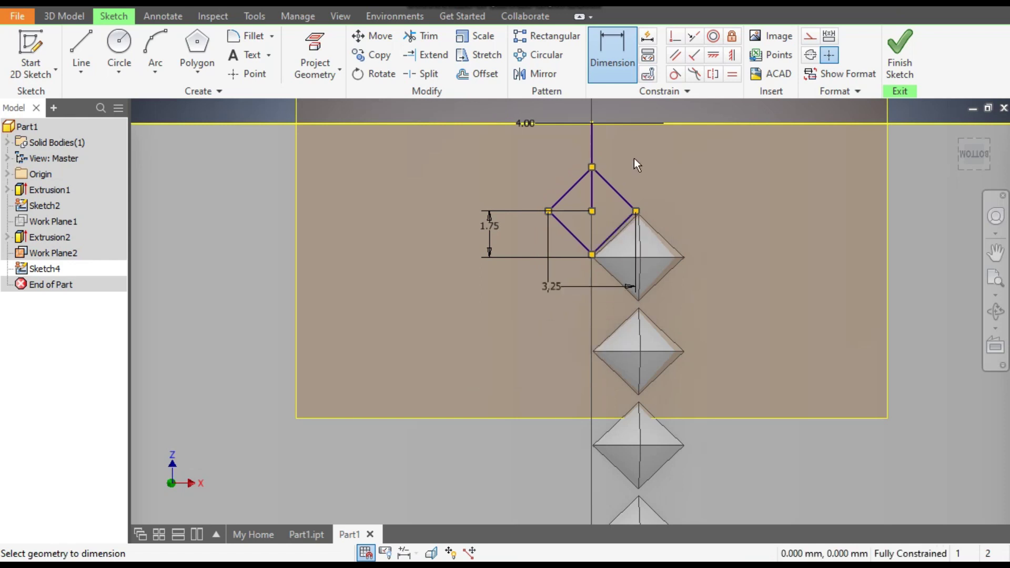
key("Escape")
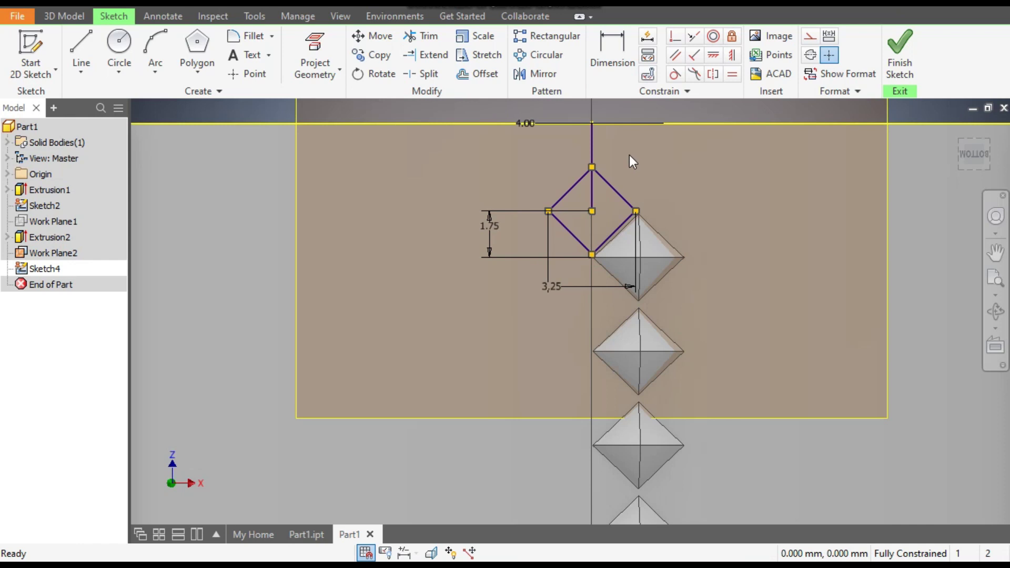
- Convert the vertical line above the diamond's centre to construction geometry
left_click(593, 145)
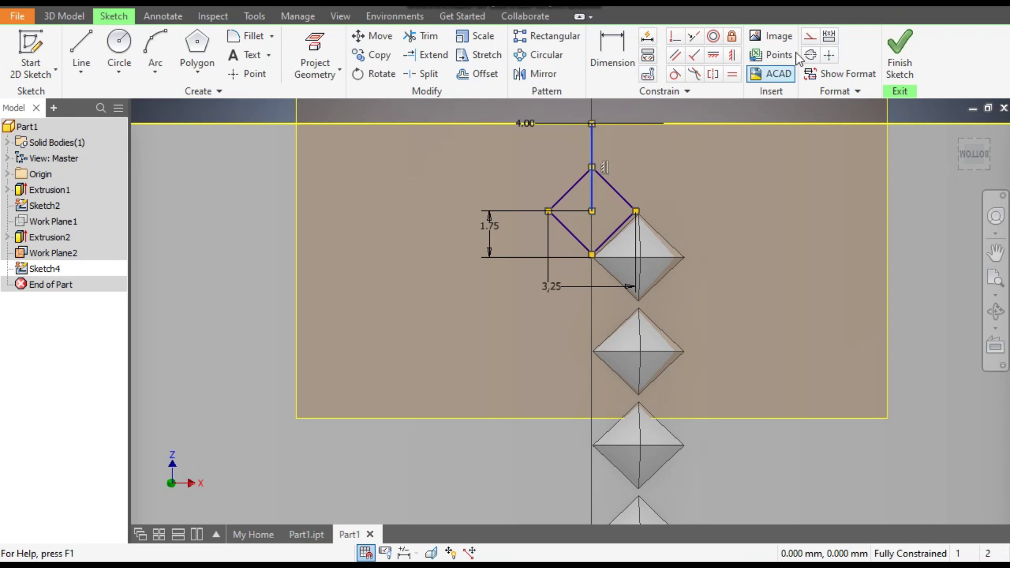
left_click(809, 38)
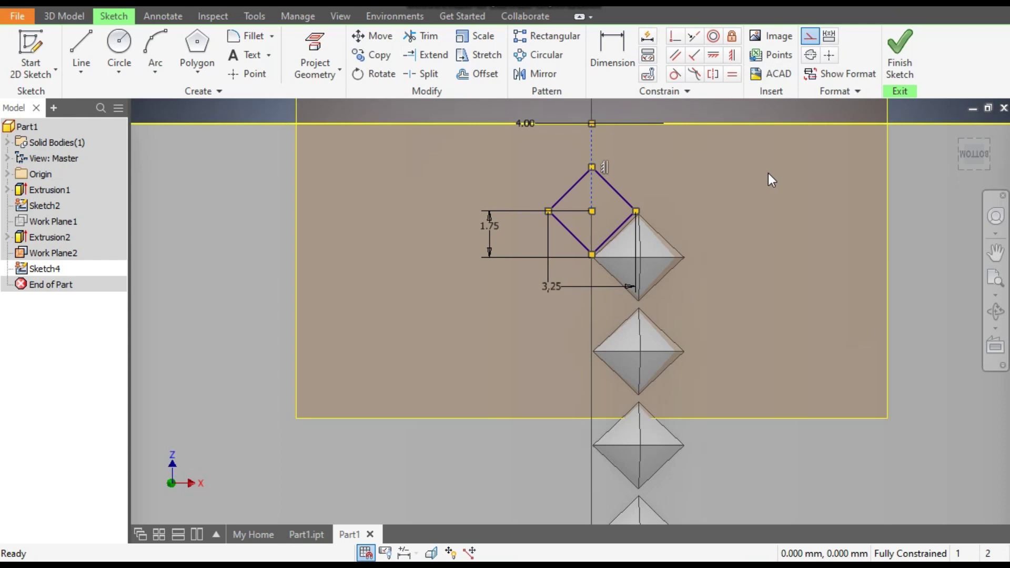
key("Escape")
- Start a rectangular pattern of the diamond's four edges, directed downward along the vertical construction line
middle_click_drag(763, 271, 684, 274)
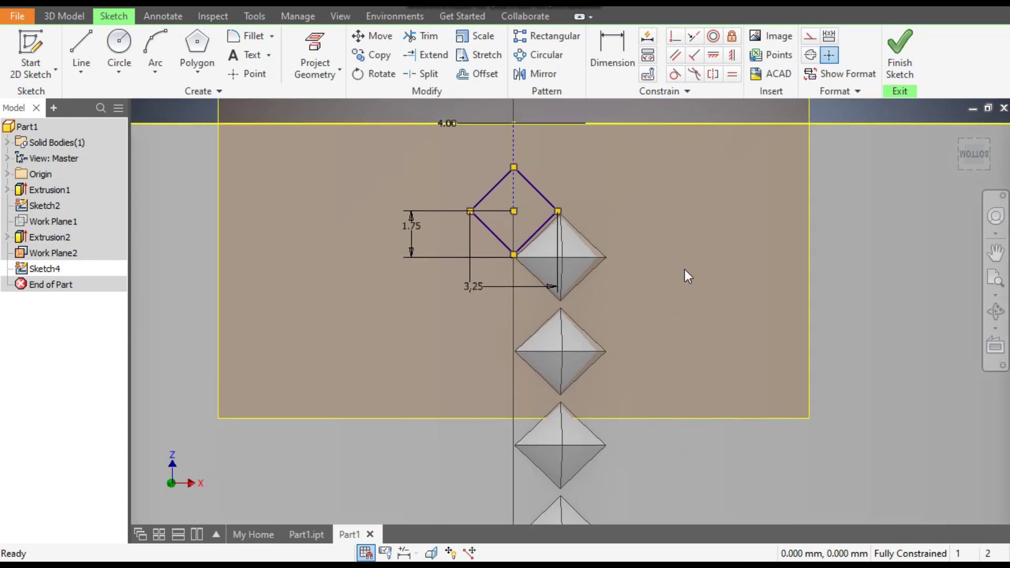
left_click(544, 38)
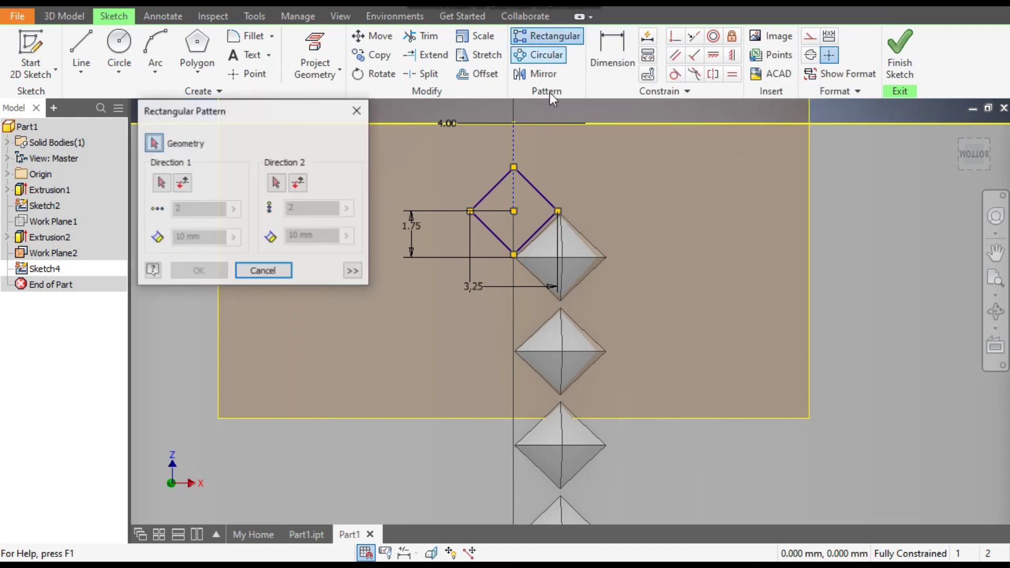
left_click(498, 184)
left_click(493, 232)
left_click(529, 238)
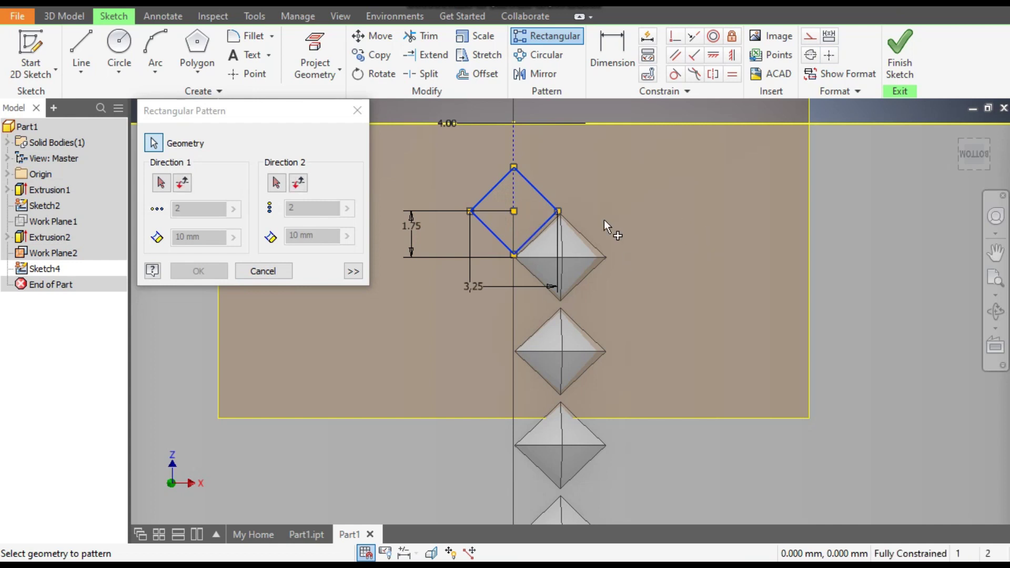
left_click(161, 184)
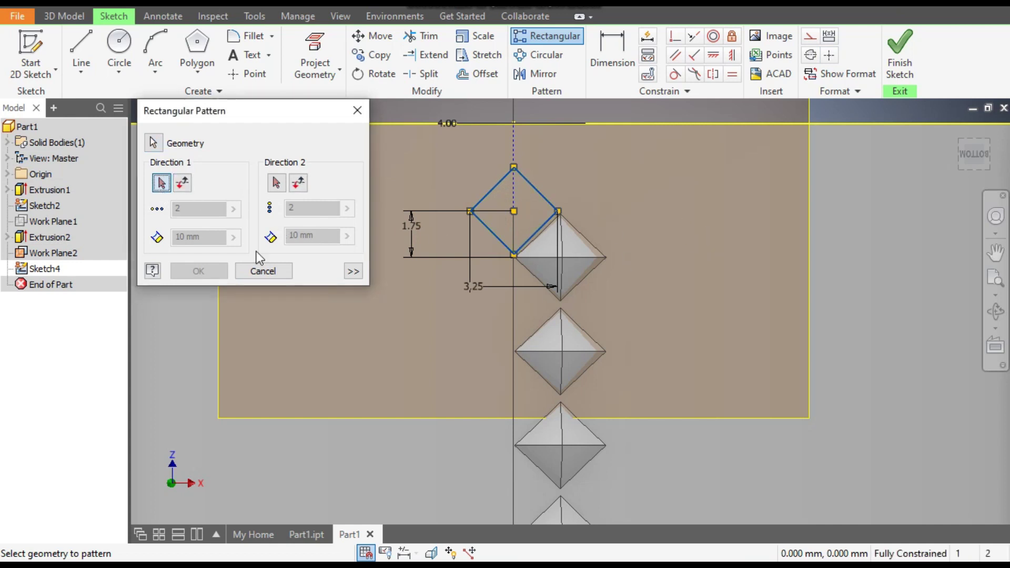
left_click(514, 143)
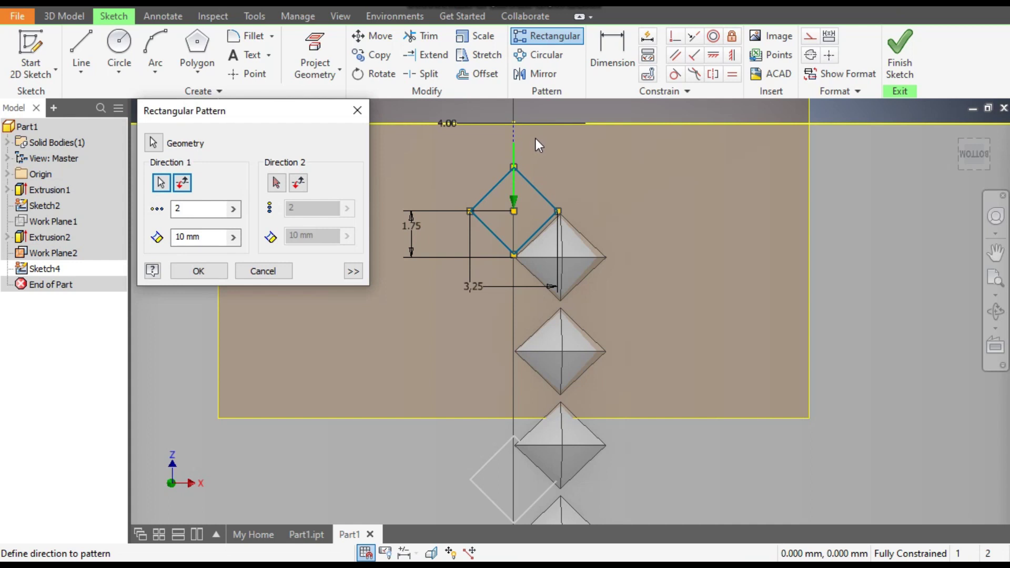
- Set the pattern to 9 instances spaced 3.5 mm apart, create it and finish the sketch
scroll(544, 150, "down", 2)
double_click(179, 208)
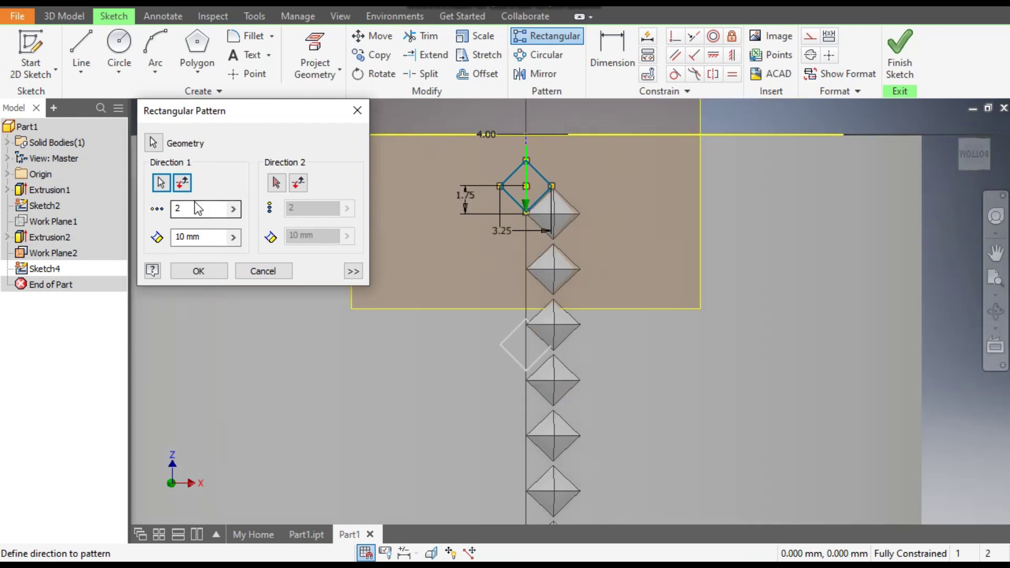
type("9")
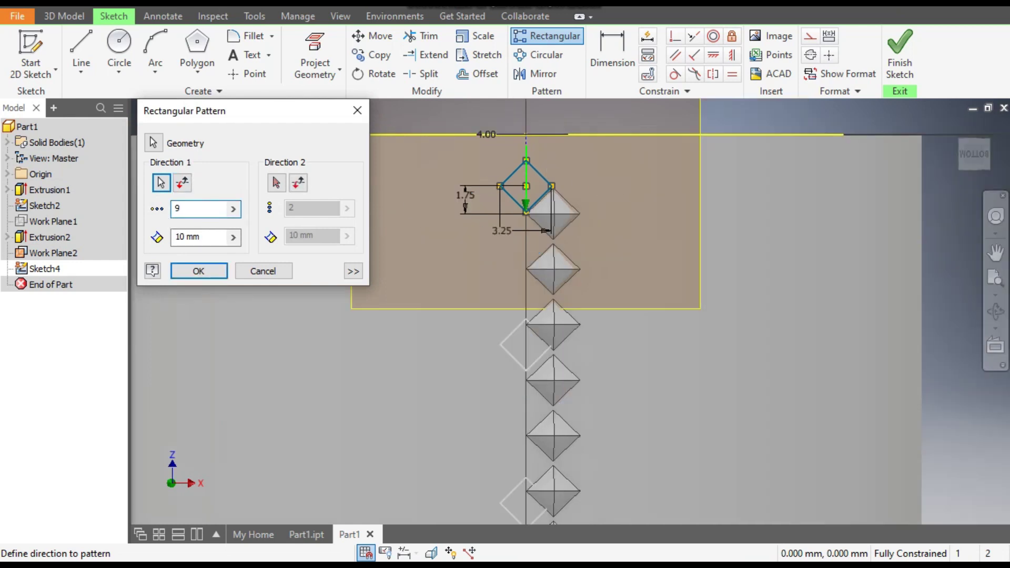
double_click(186, 237)
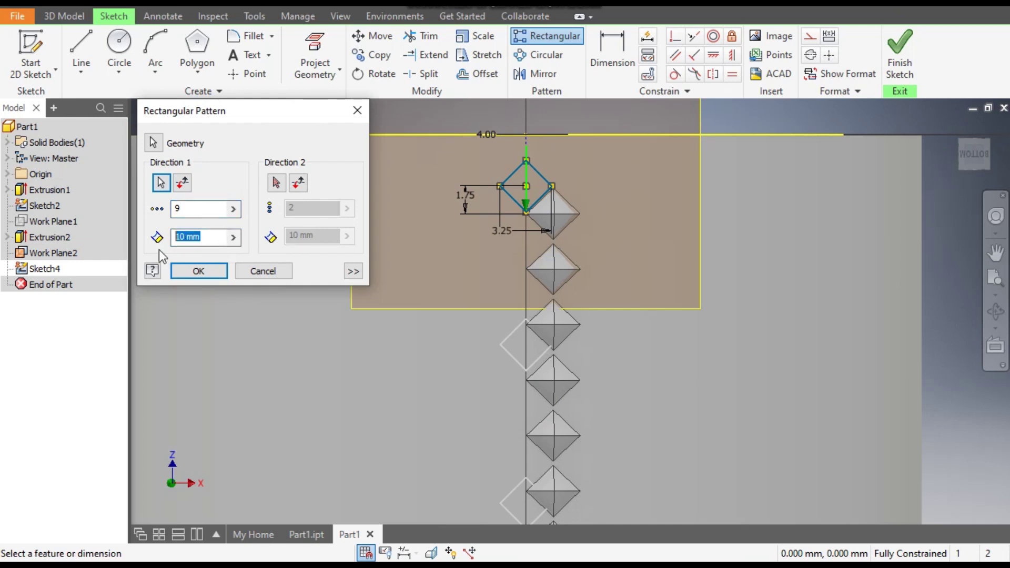
type("3.5")
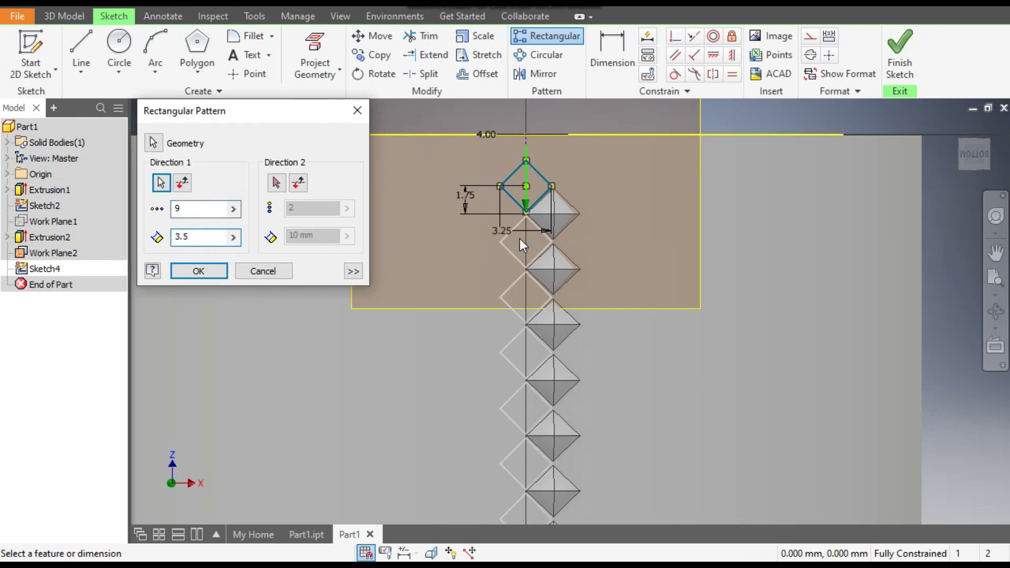
scroll(519, 239, "up", 3)
scroll(528, 235, "down", 2)
scroll(509, 229, "down", 3)
scroll(520, 399, "up", 2)
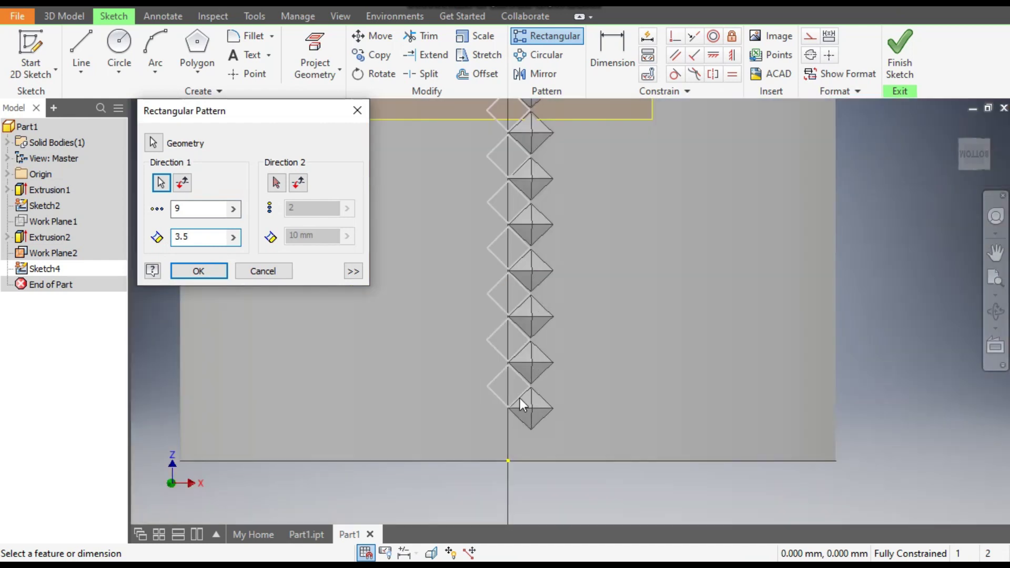
scroll(532, 434, "down", 2)
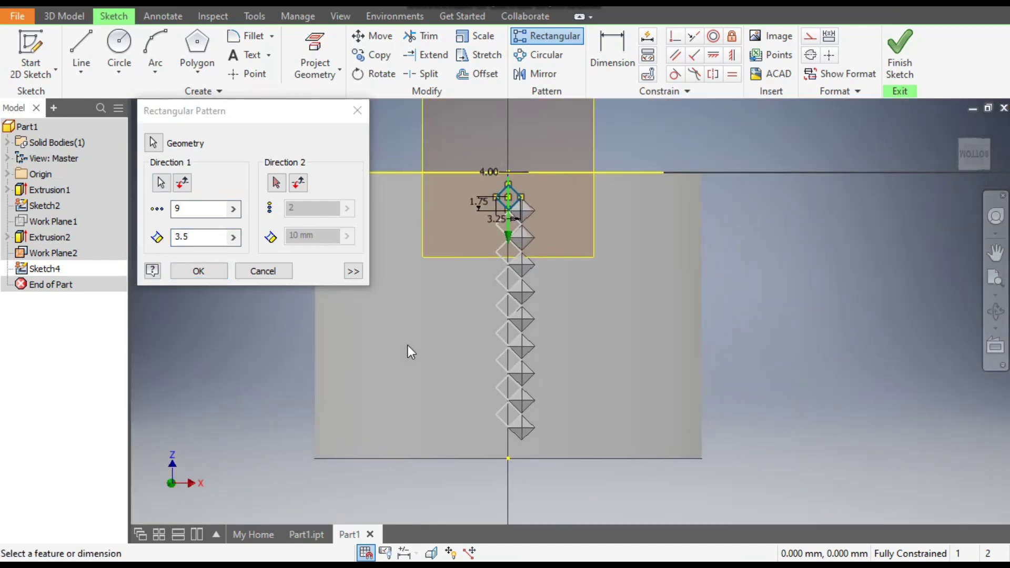
left_click(200, 271)
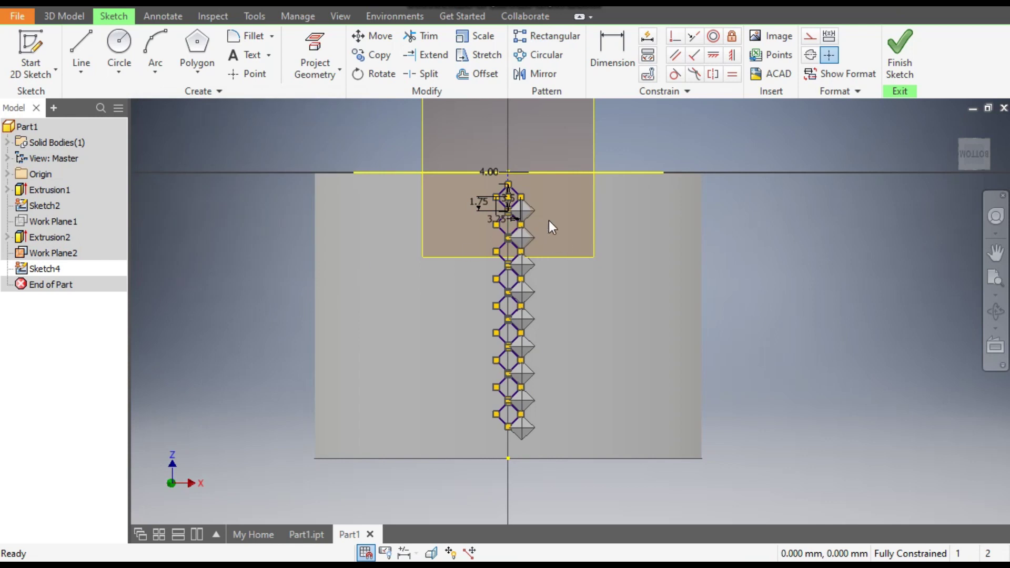
left_click(893, 64)
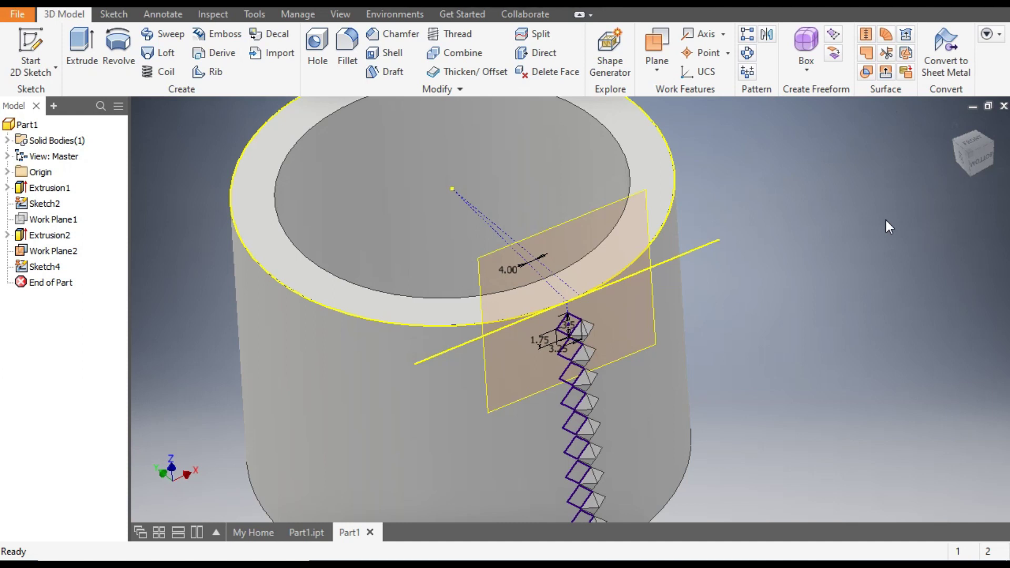
- Set up an asymmetric extrusion of all the new diamond profiles, 10 mm outward and 1 mm into the cylinder wall
left_click(76, 42)
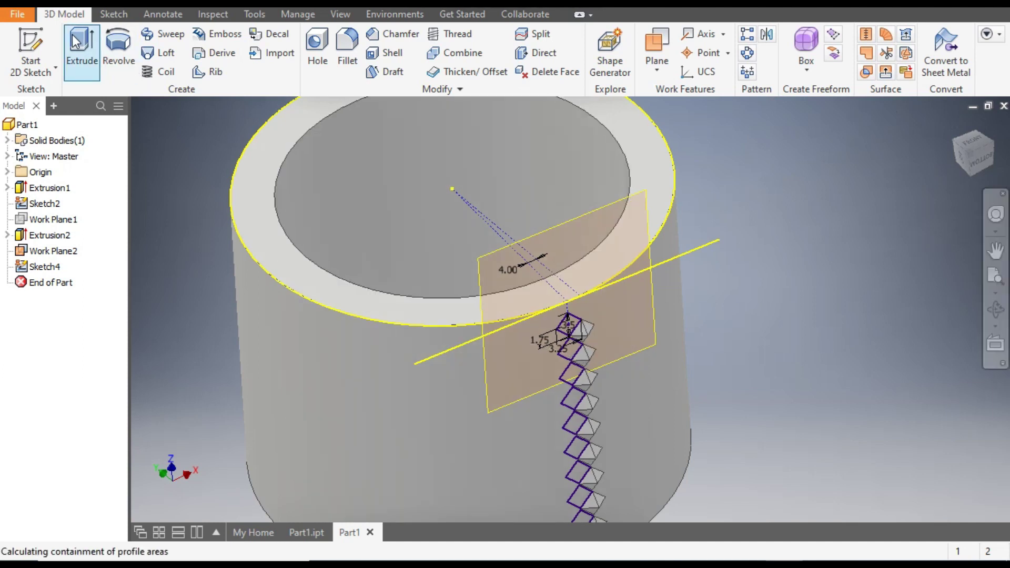
left_click(969, 166)
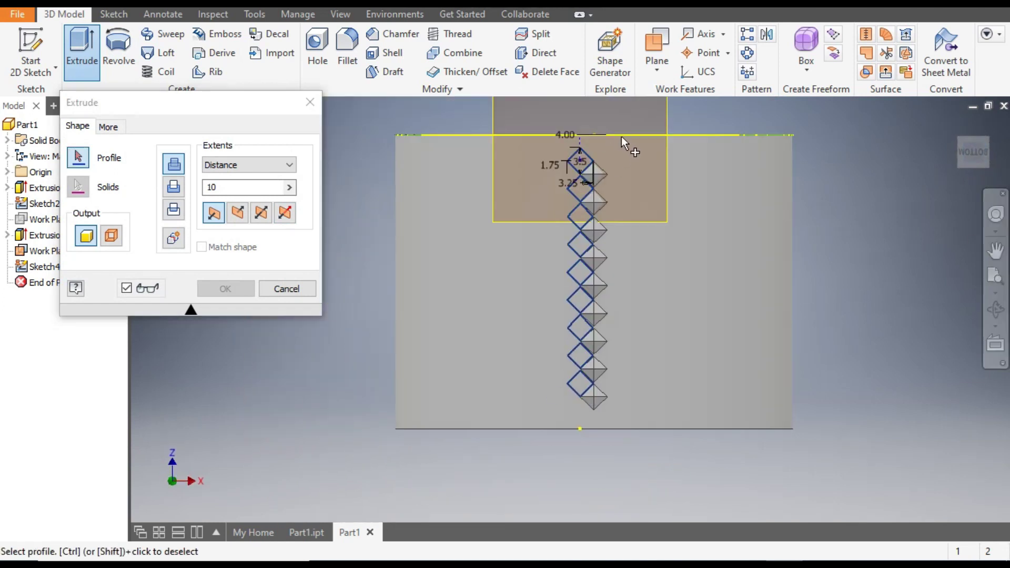
left_click(533, 419)
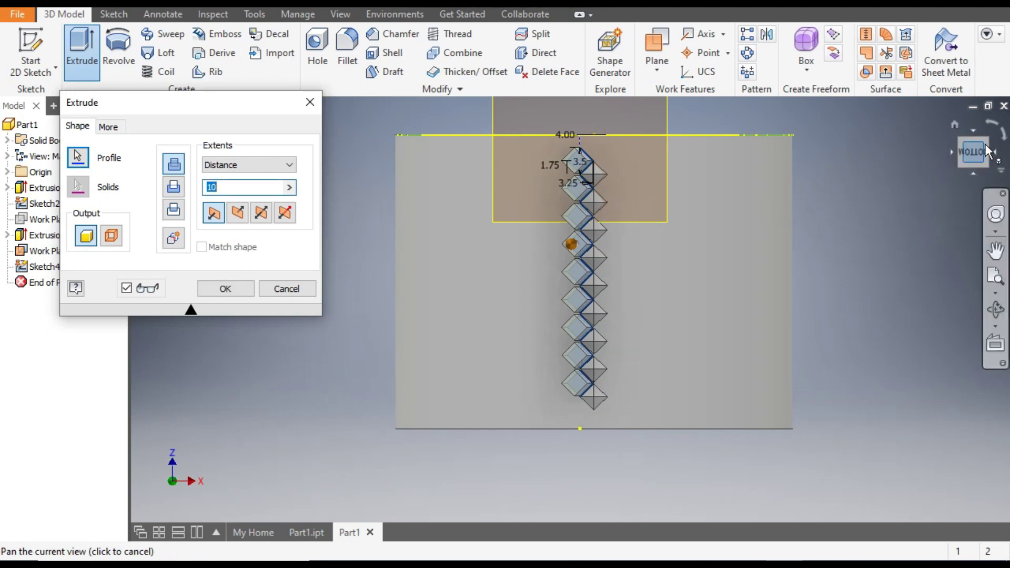
left_click(965, 152)
scroll(515, 337, "up", 4)
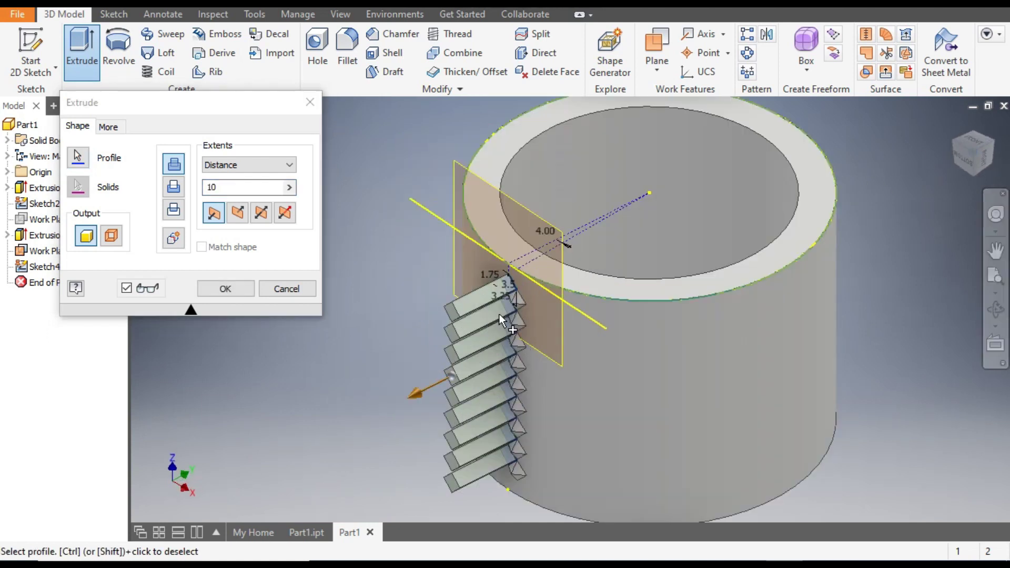
middle_click_drag(524, 450, 595, 396)
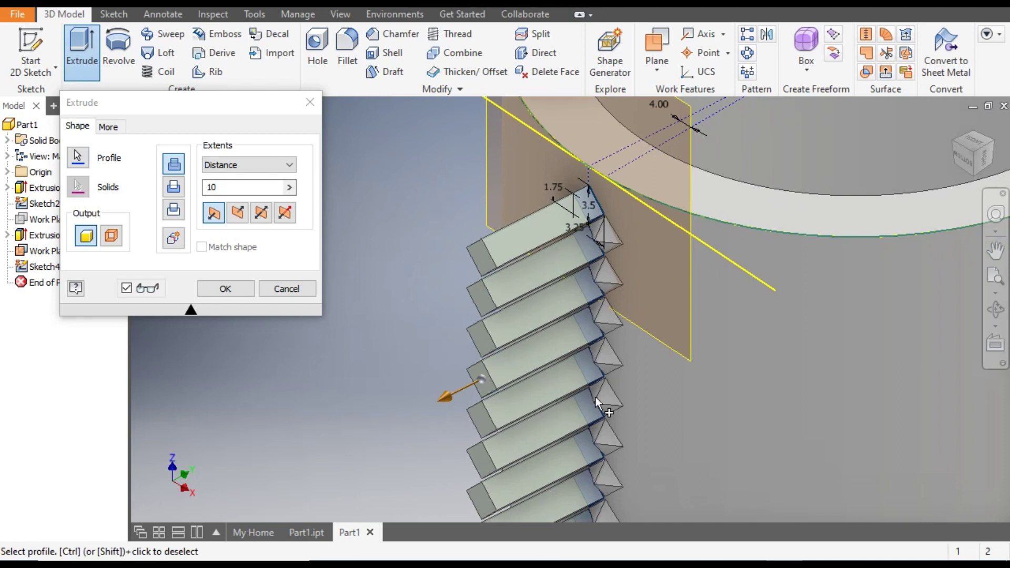
left_click(287, 218)
left_click(285, 215)
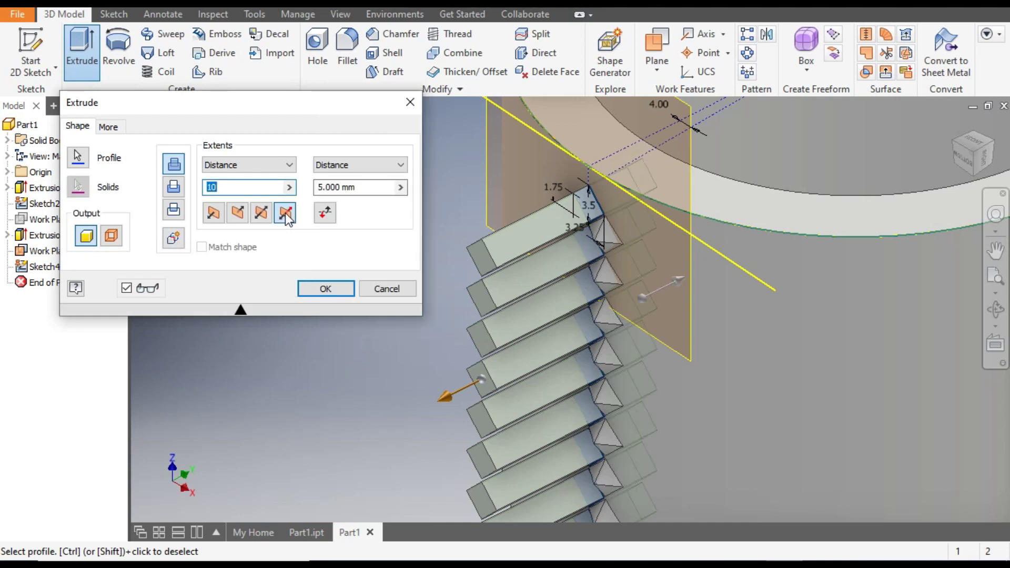
left_click(370, 186)
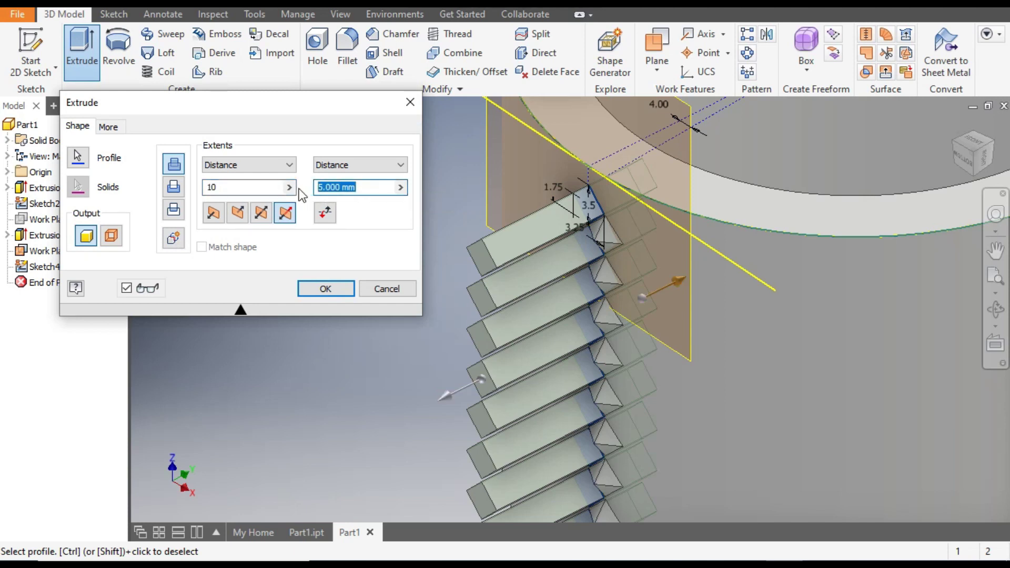
type("1")
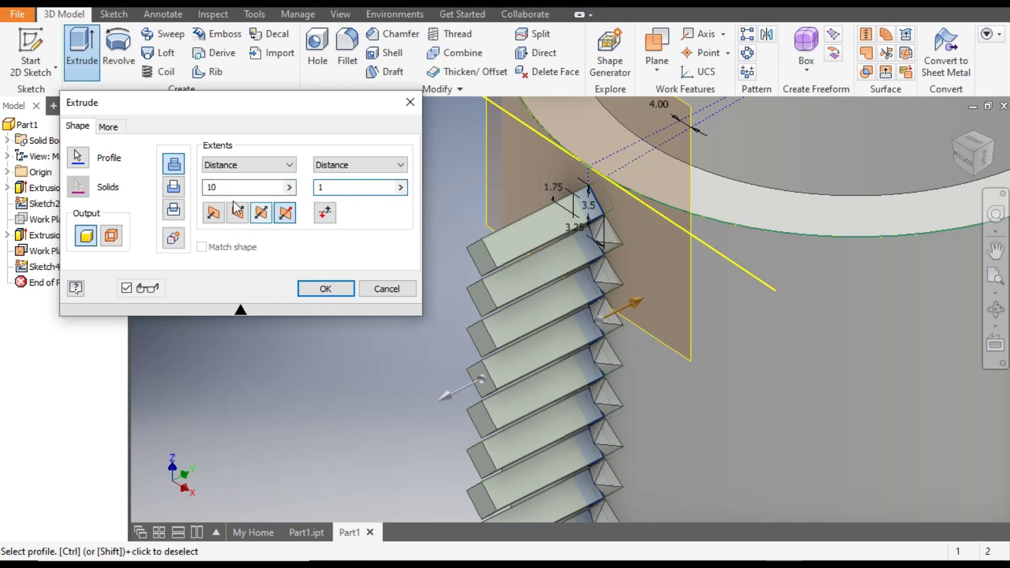
- Taper the extrusion by -45° in the first direction and 45° in the second, and create the pyramids
left_click(109, 127)
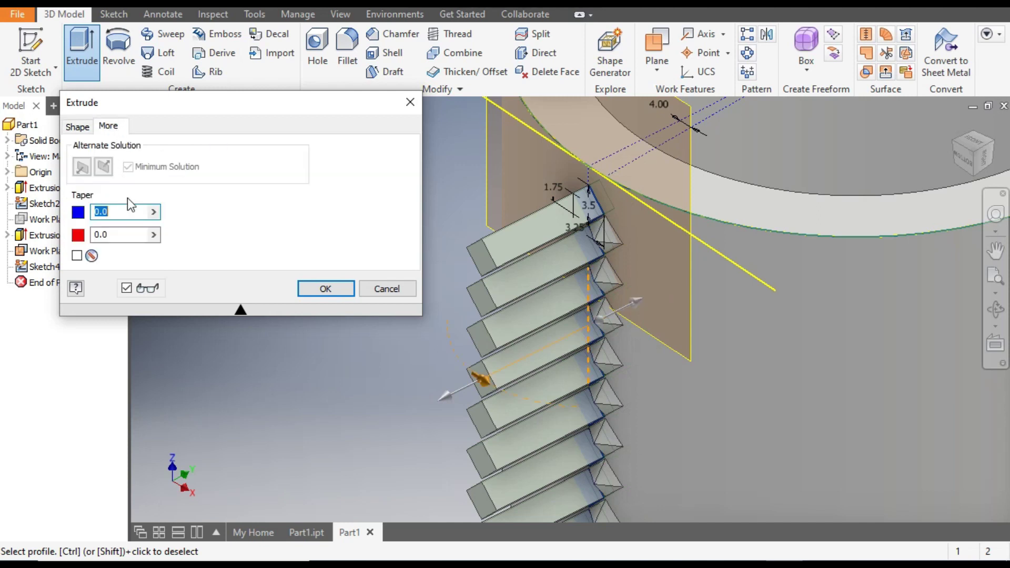
type("-45")
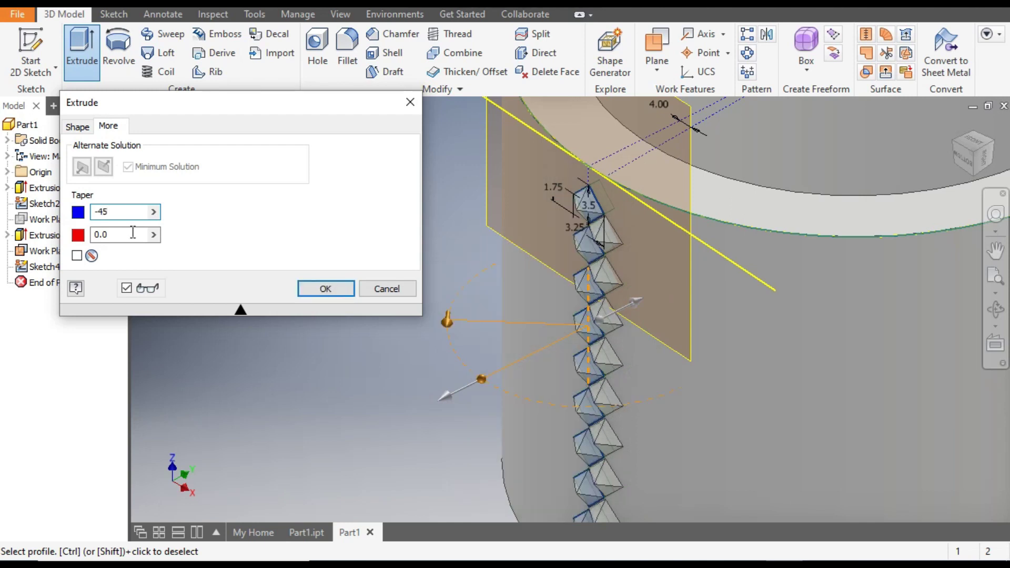
left_click(122, 235)
type("45")
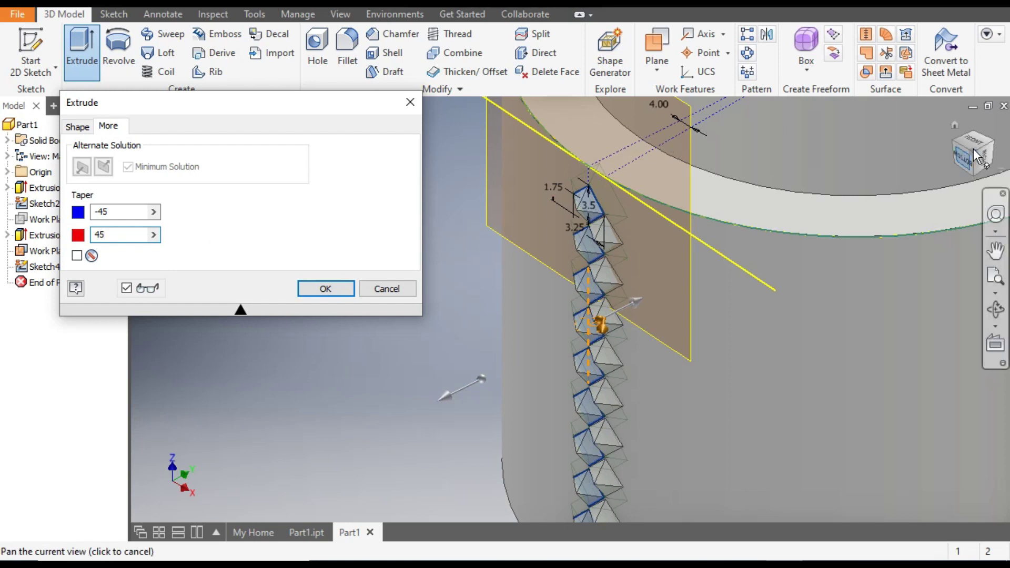
left_click(953, 142)
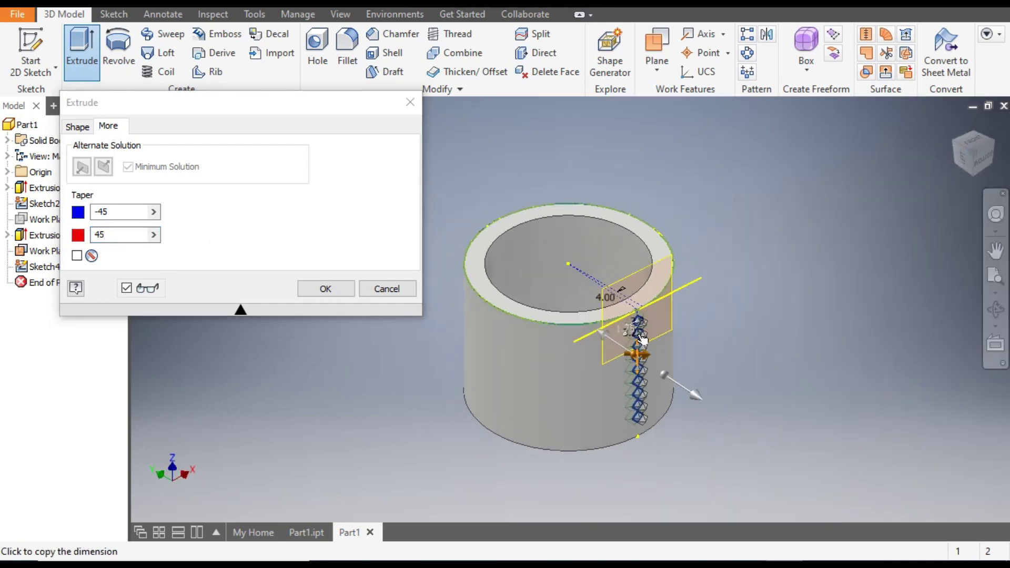
scroll(648, 223, "up", 5)
left_click(317, 286)
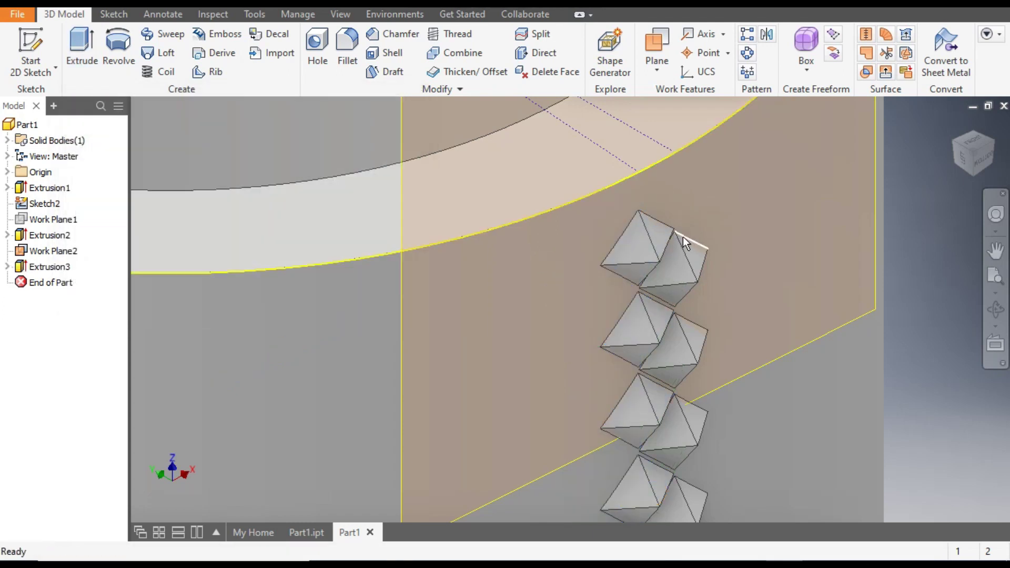
- Circularly pattern both pyramid extrusions around the cylinder's axis with 45 instances over 360 degrees
scroll(633, 228, "down", 2)
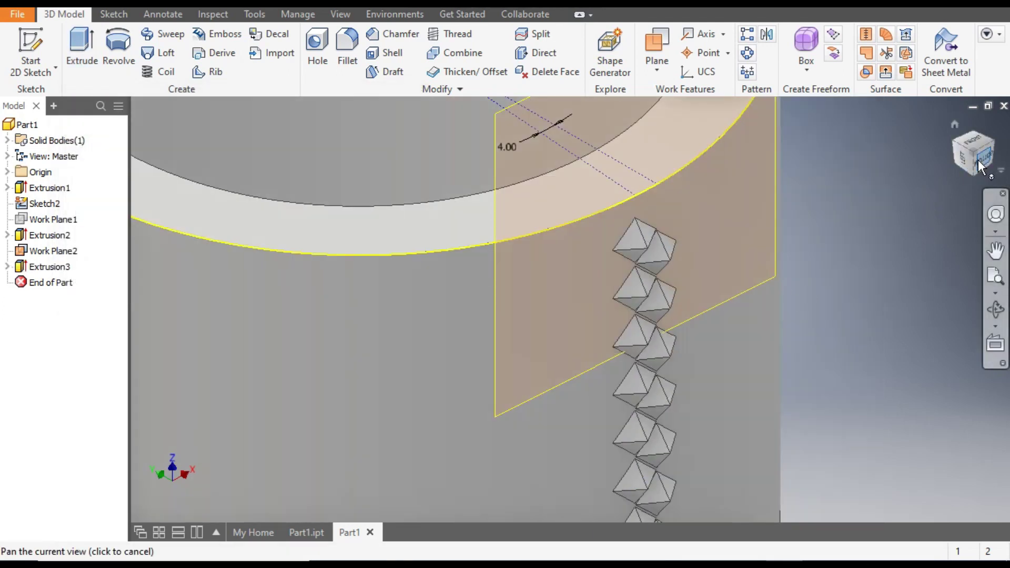
left_click(979, 164)
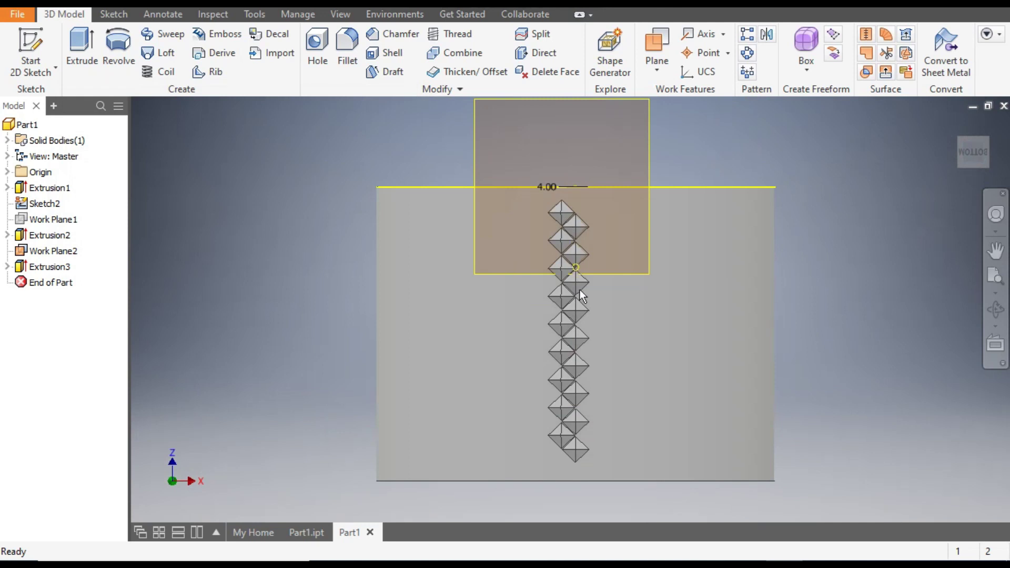
scroll(582, 420, "up", 3)
scroll(614, 390, "down", 3)
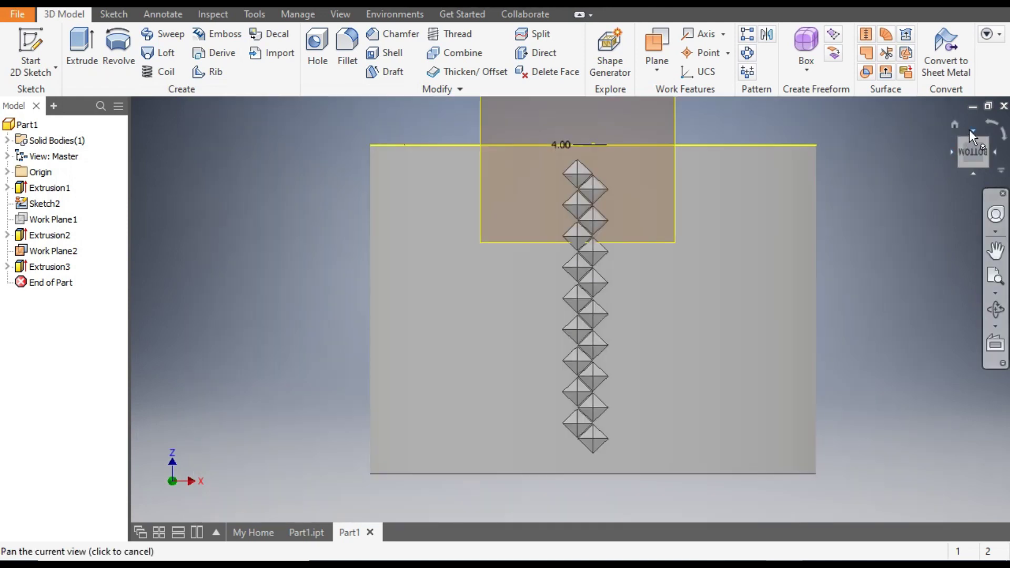
left_click(955, 124)
scroll(652, 360, "up", 3)
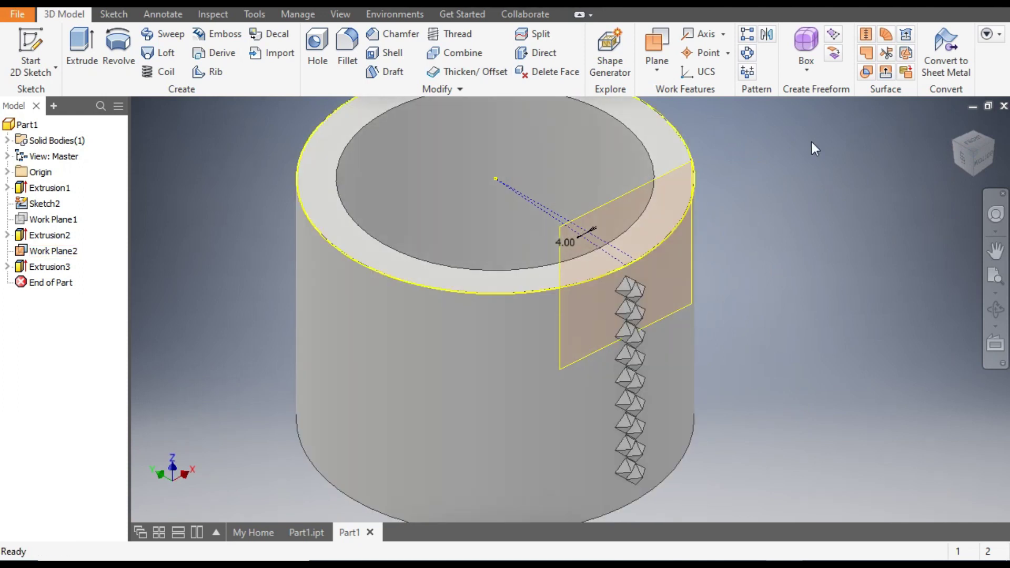
left_click(747, 52)
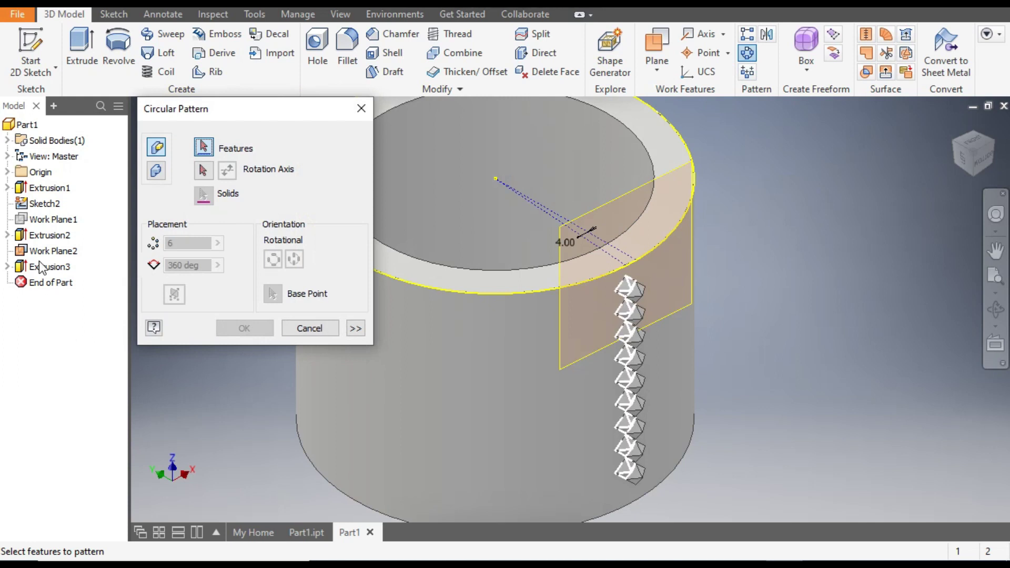
left_click(42, 267)
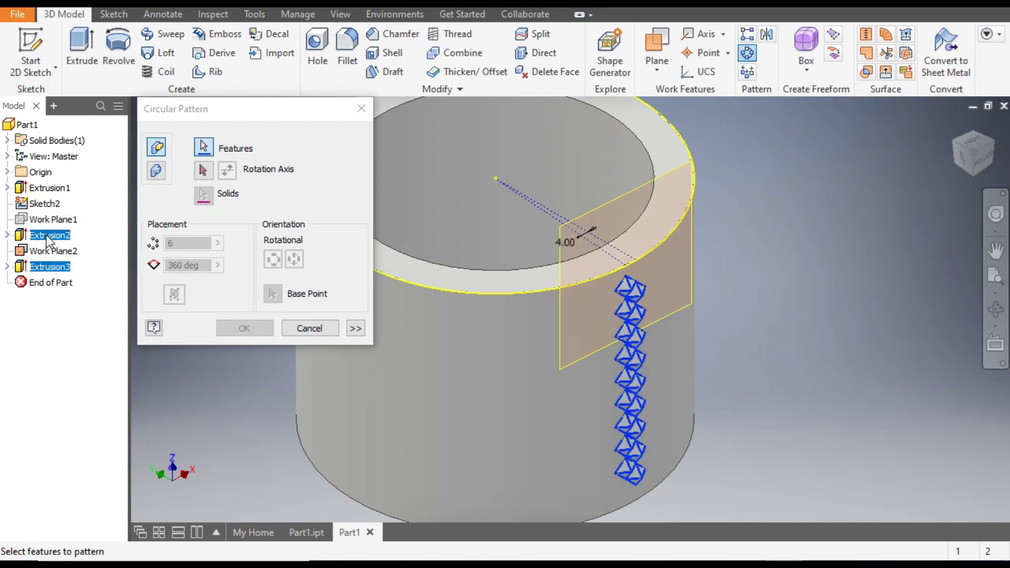
left_click(203, 171)
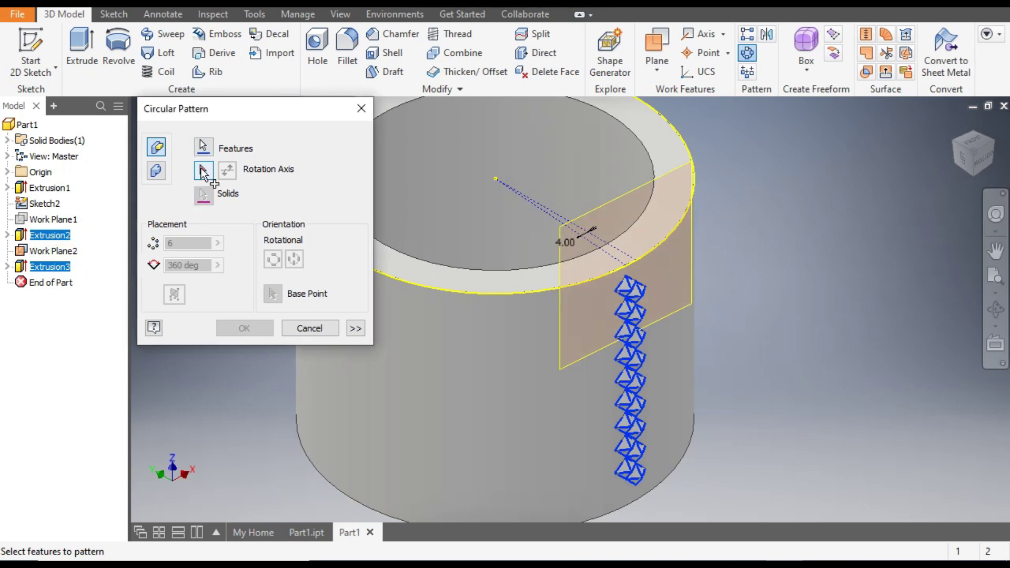
left_click(473, 371)
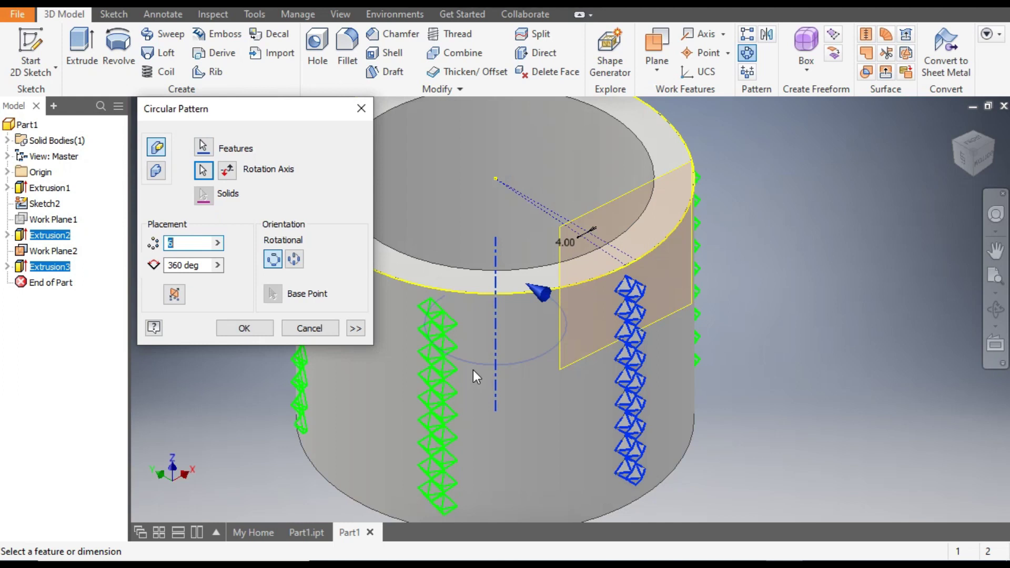
type("45")
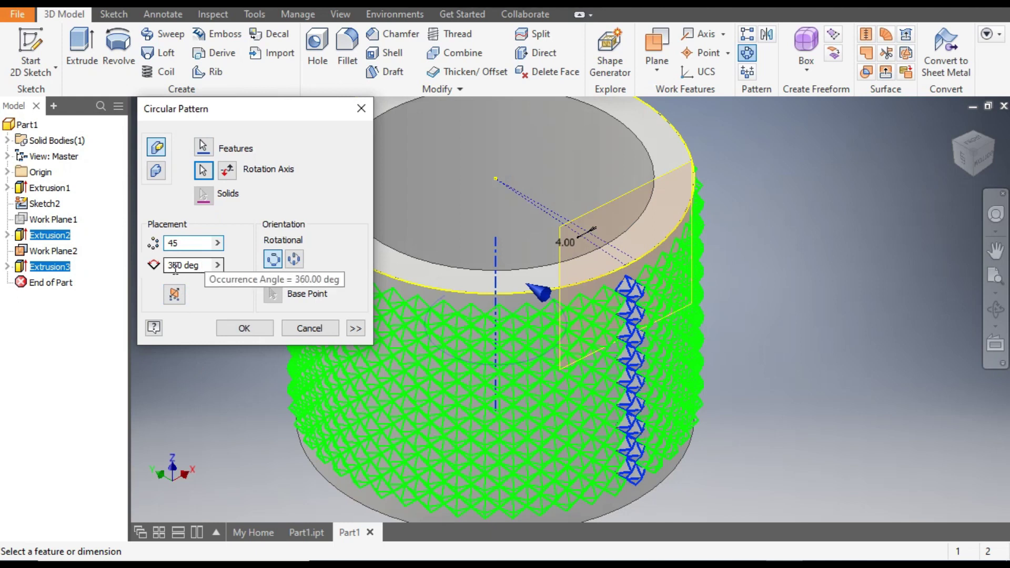
left_click(251, 336)
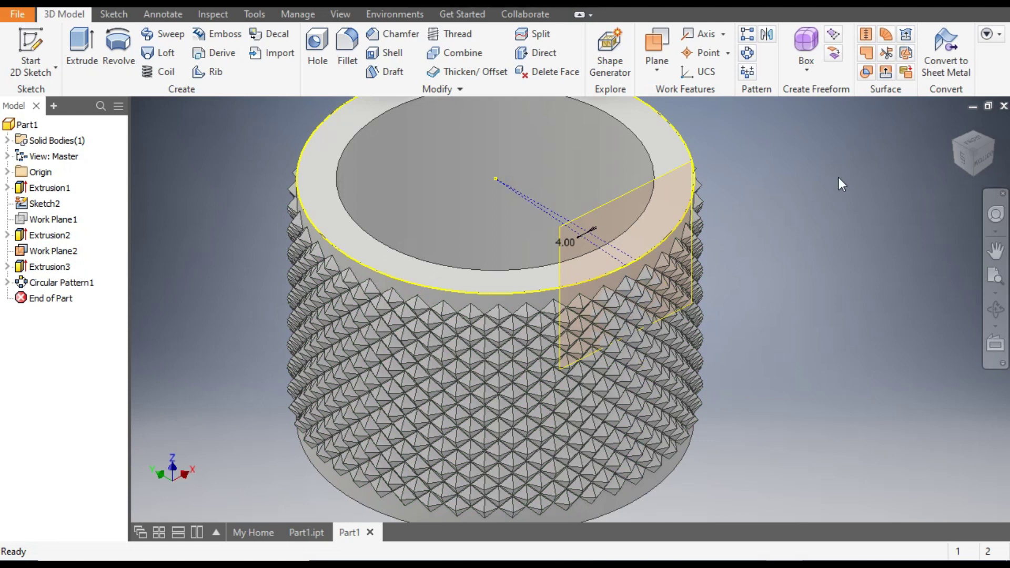
- Hide Work Plane2 and Sketch2 so that only the knurled body is displayed
left_click(633, 191)
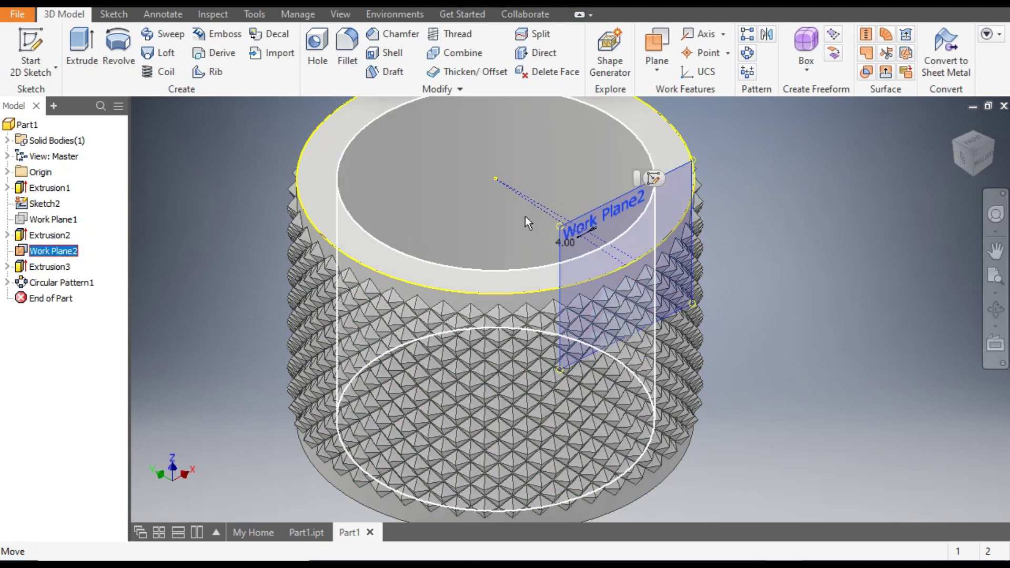
right_click(43, 251)
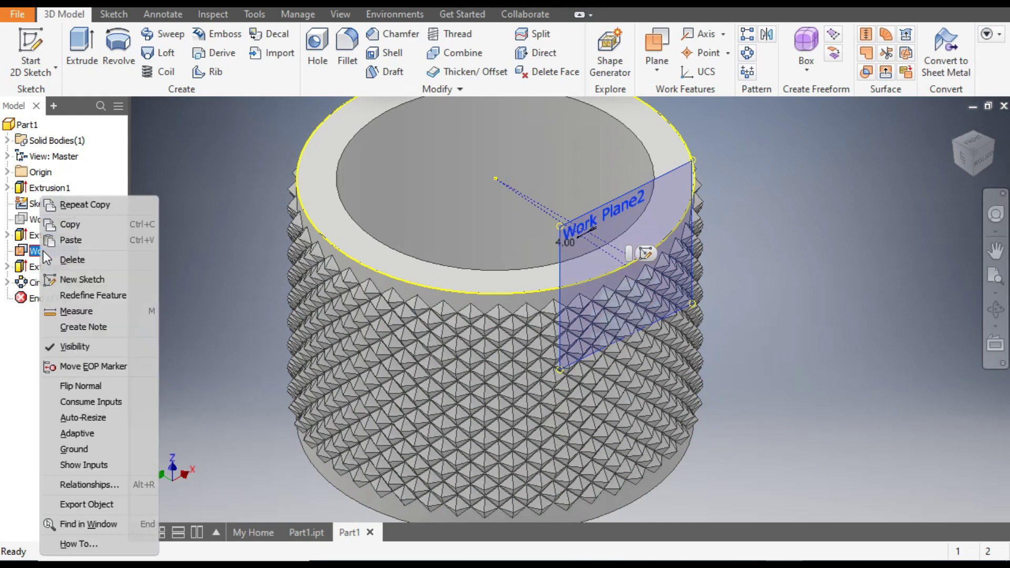
left_click(91, 350)
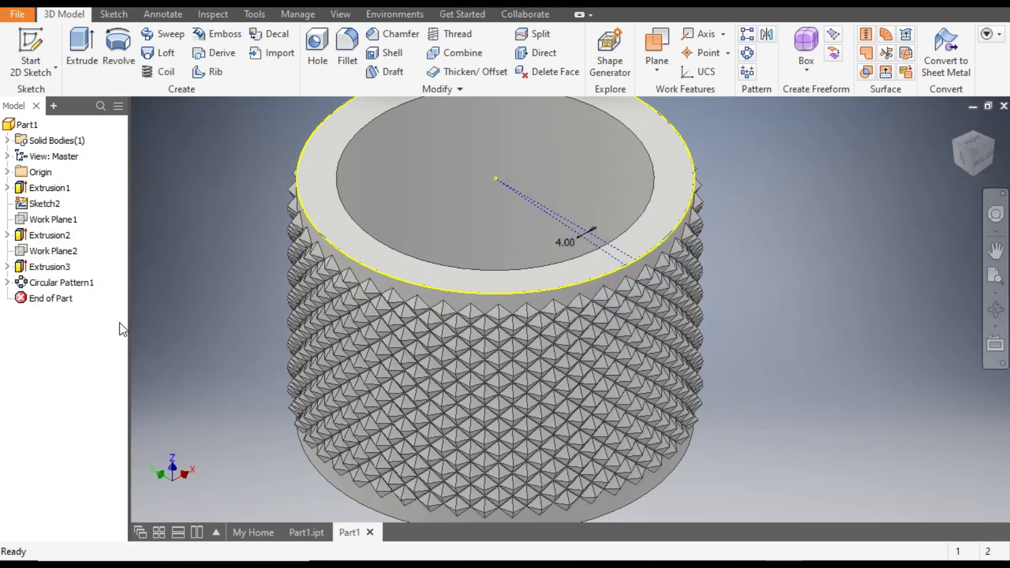
left_click(34, 208)
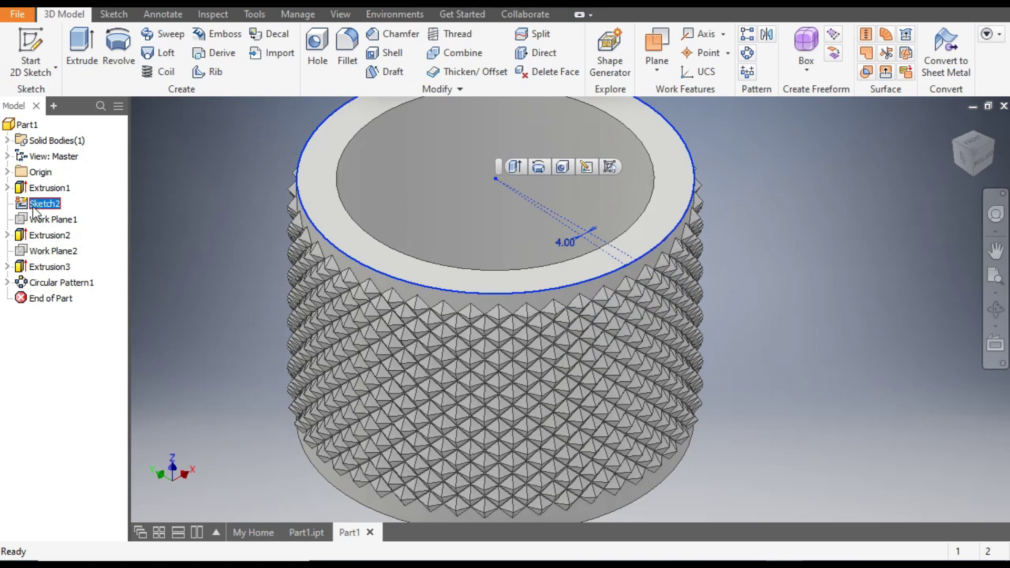
left_click(611, 166)
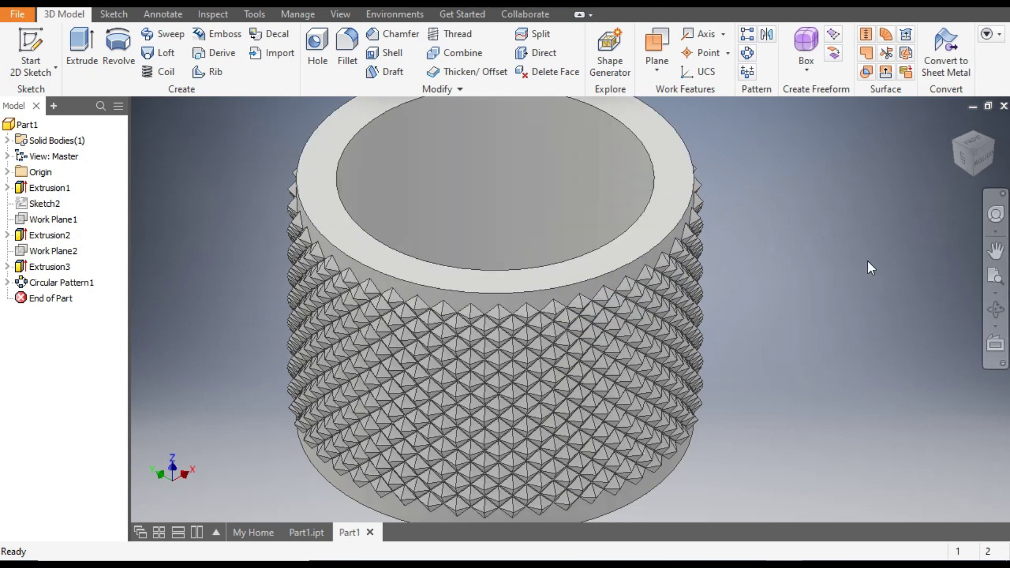
- Chamfer the outer circular edges at both ends of the cylinder by 1 mm
left_click(976, 161)
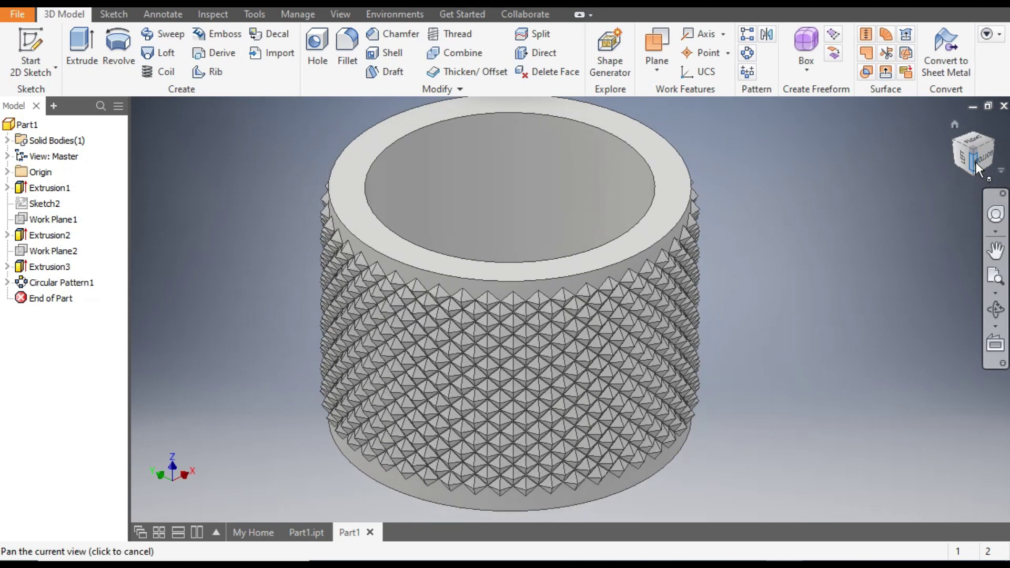
scroll(558, 284, "up", 3)
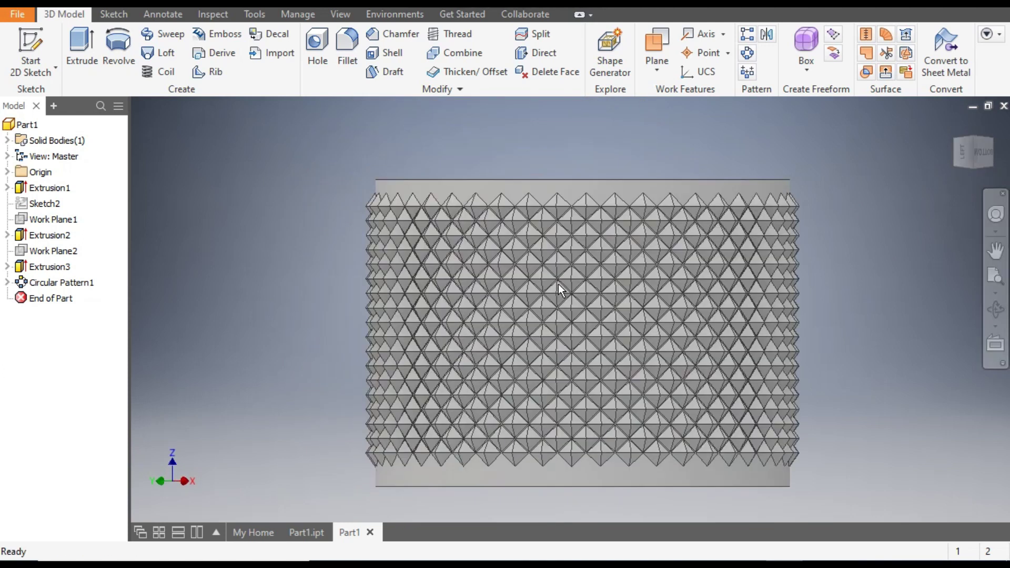
left_click(975, 138)
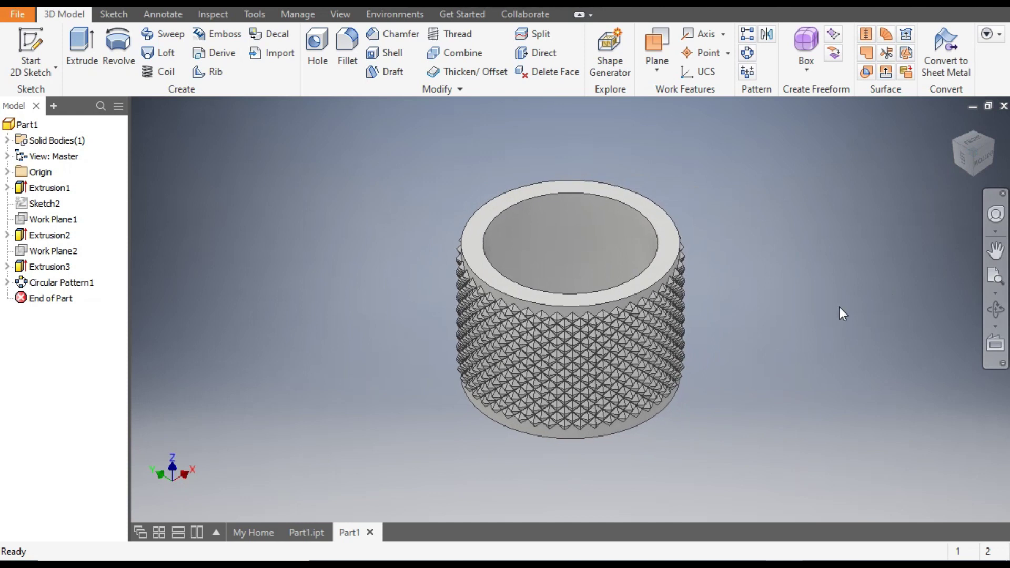
scroll(617, 307, "up", 3)
left_click(626, 279)
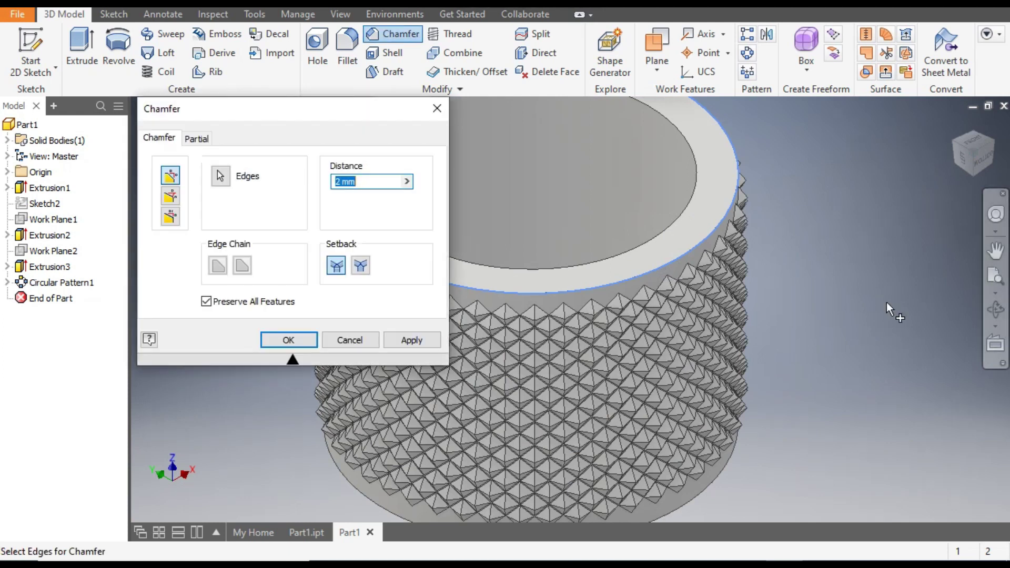
type("1")
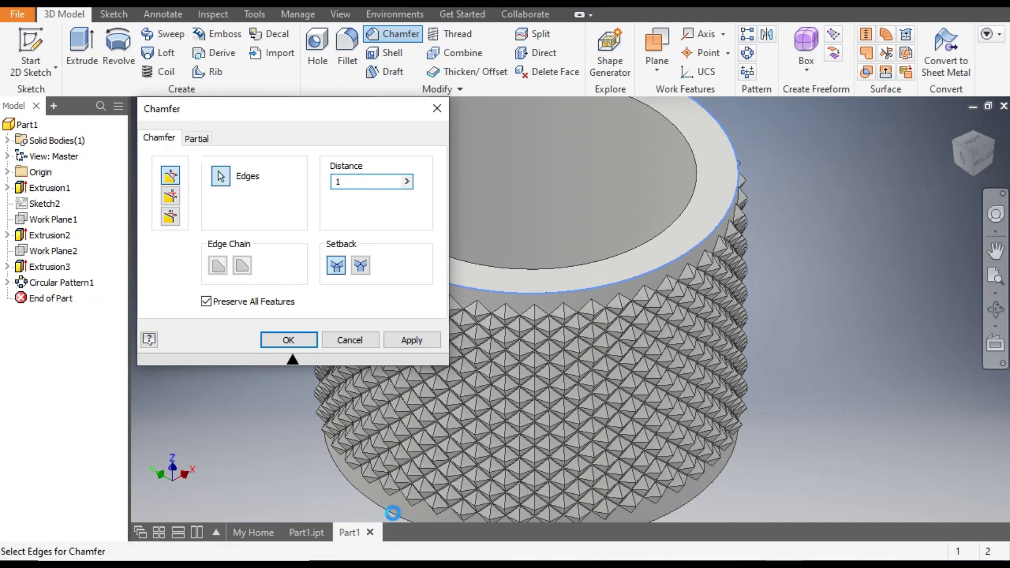
left_click(379, 509)
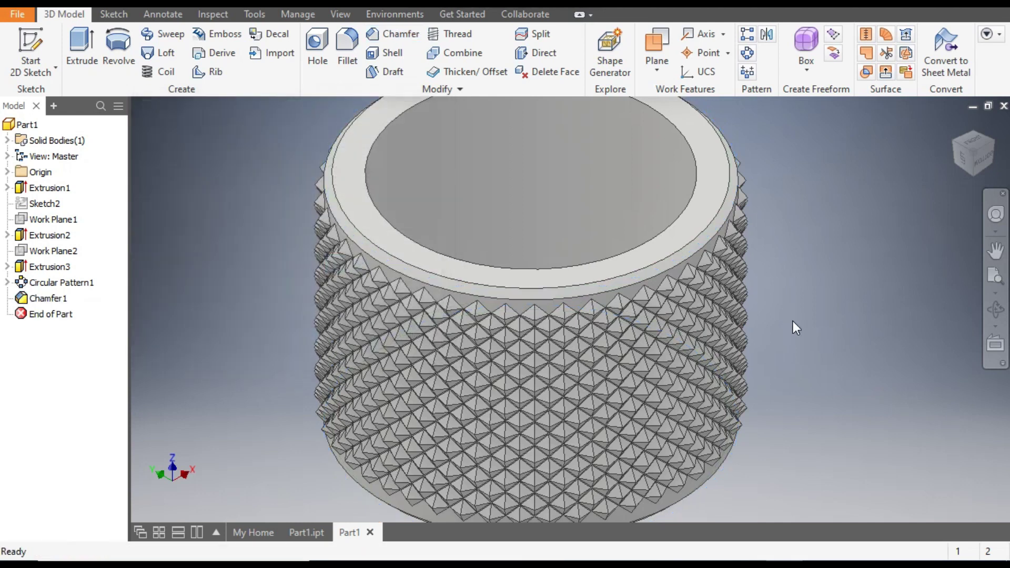
- Apply the Chrome - Polished Black appearance from the Inventor Material Library to the knurled part
left_click(960, 169)
scroll(532, 250, "up", 3)
scroll(489, 188, "down", 3)
middle_click_drag(548, 176, 537, 189)
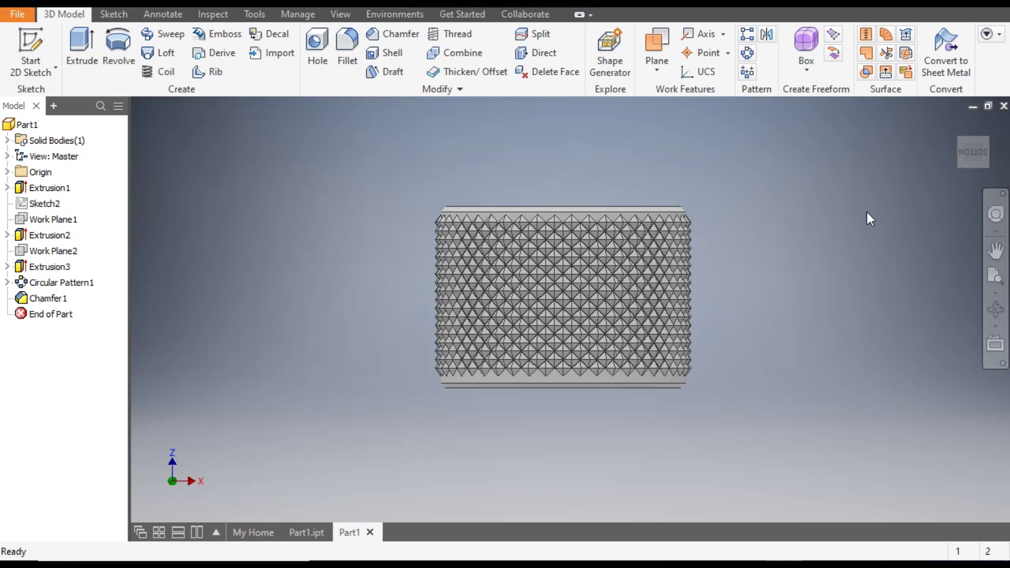
left_click(956, 124)
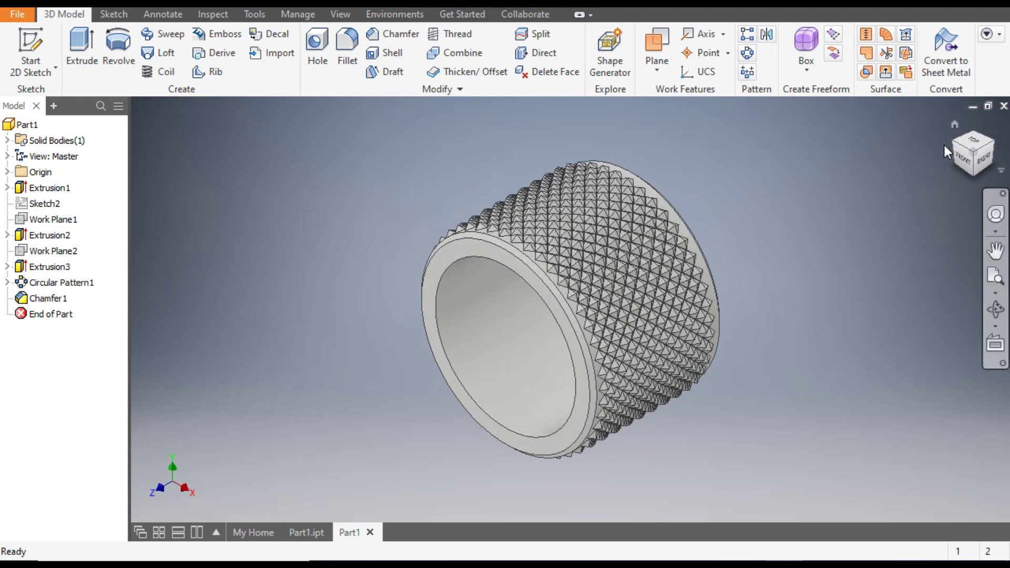
left_click(952, 143)
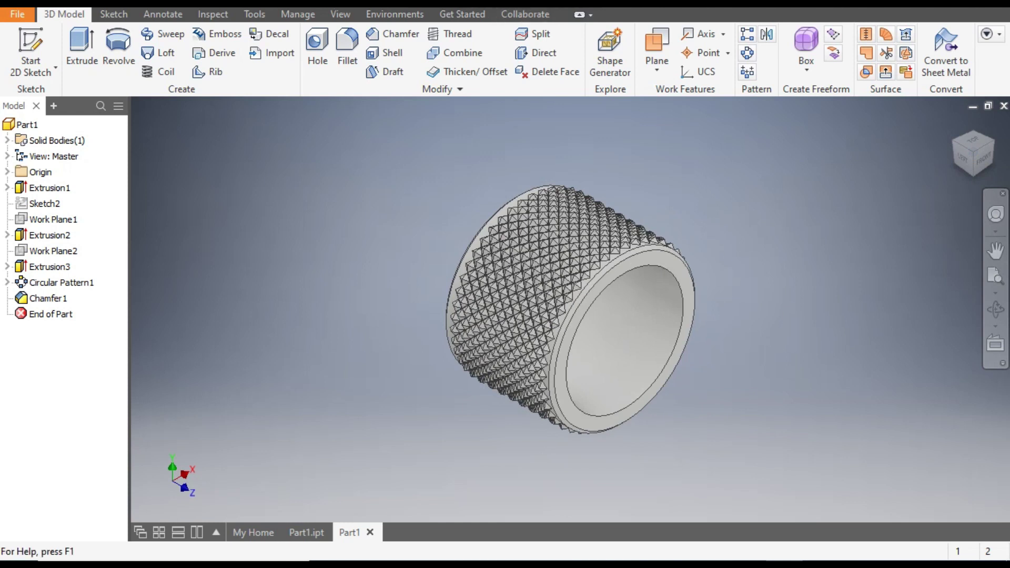
scroll(434, 209, "down", 5)
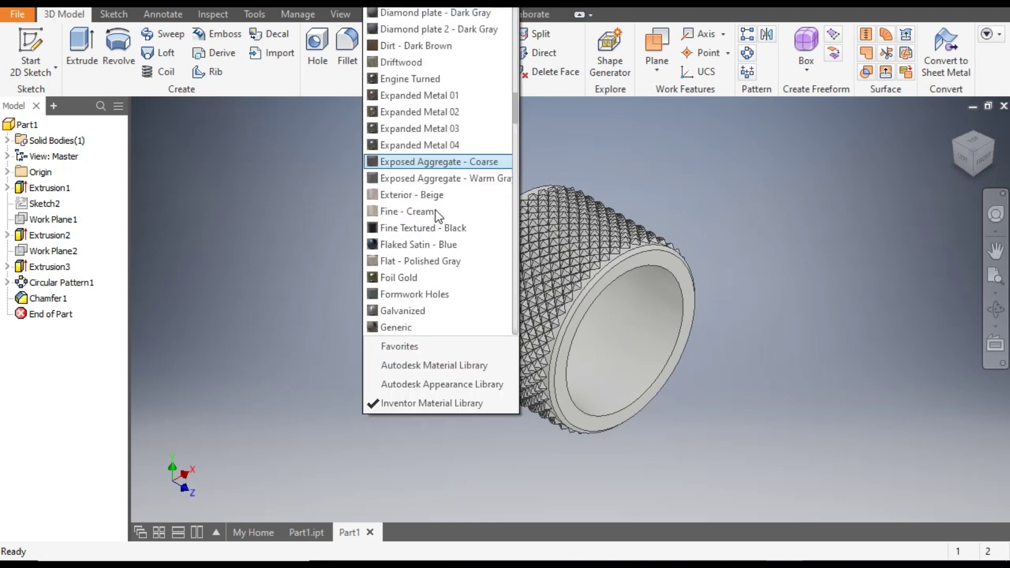
scroll(434, 210, "down", 4)
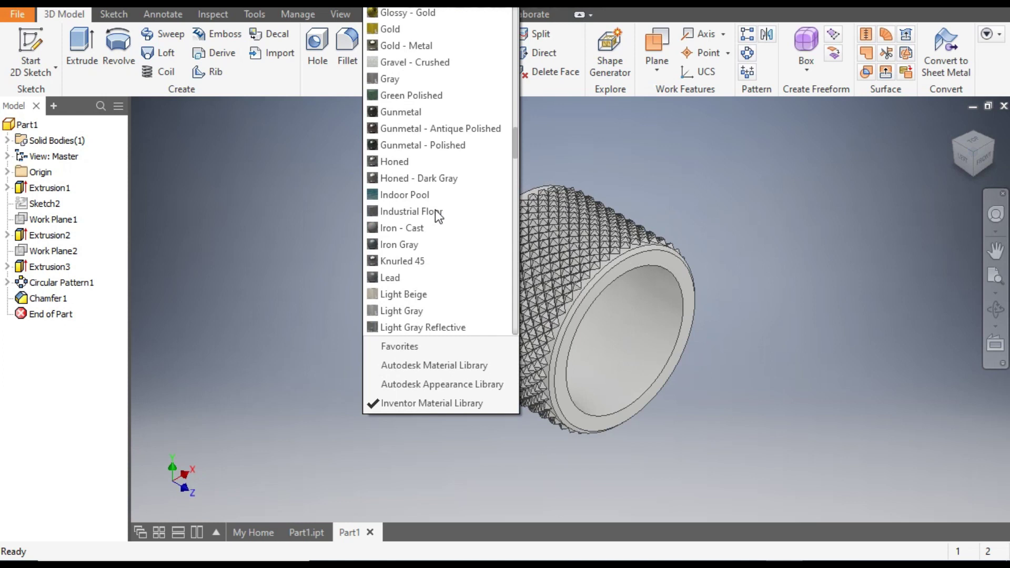
scroll(436, 211, "up", 15)
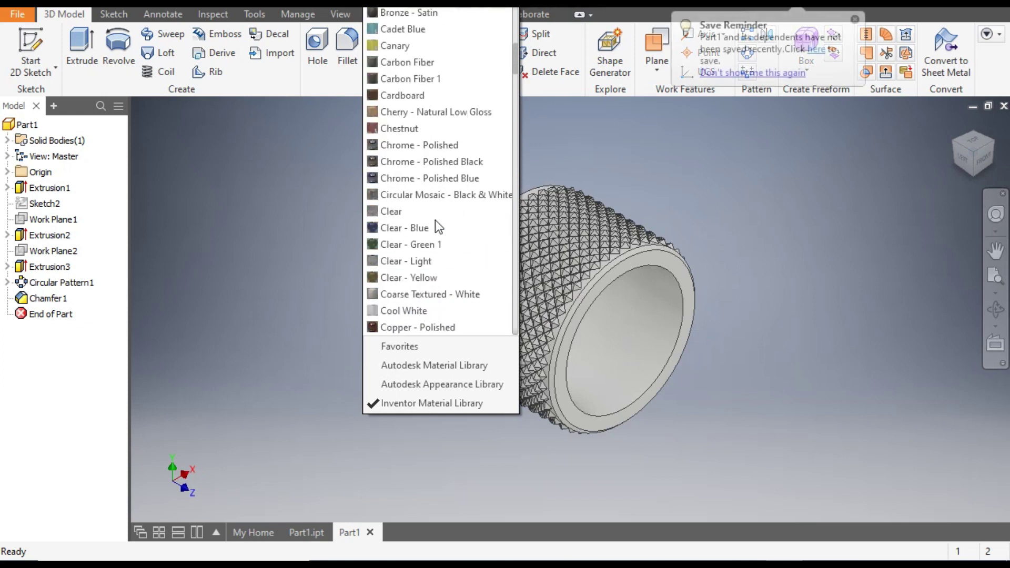
left_click(463, 162)
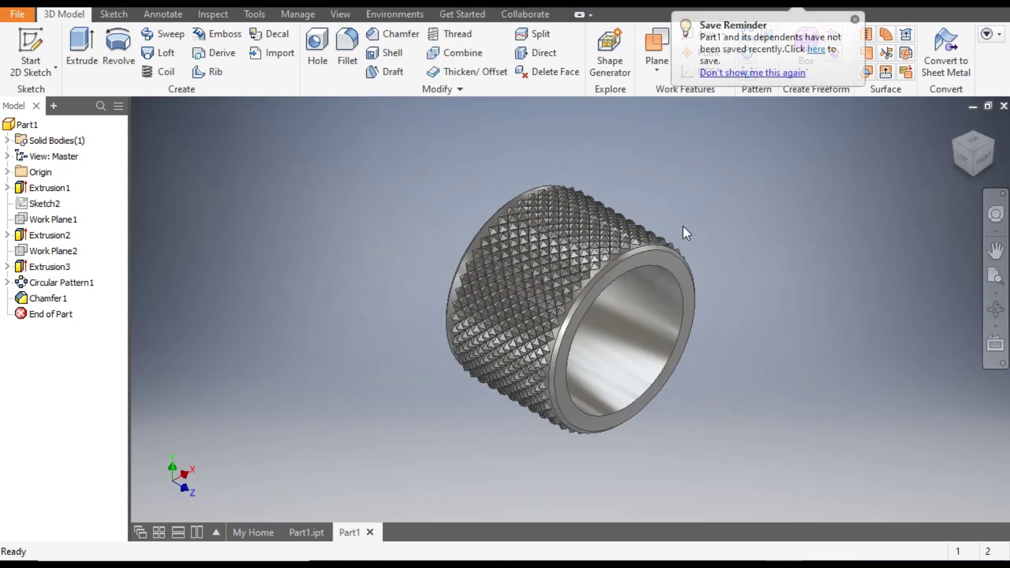
scroll(648, 371, "down", 5)
middle_click_drag(642, 414, 604, 395)
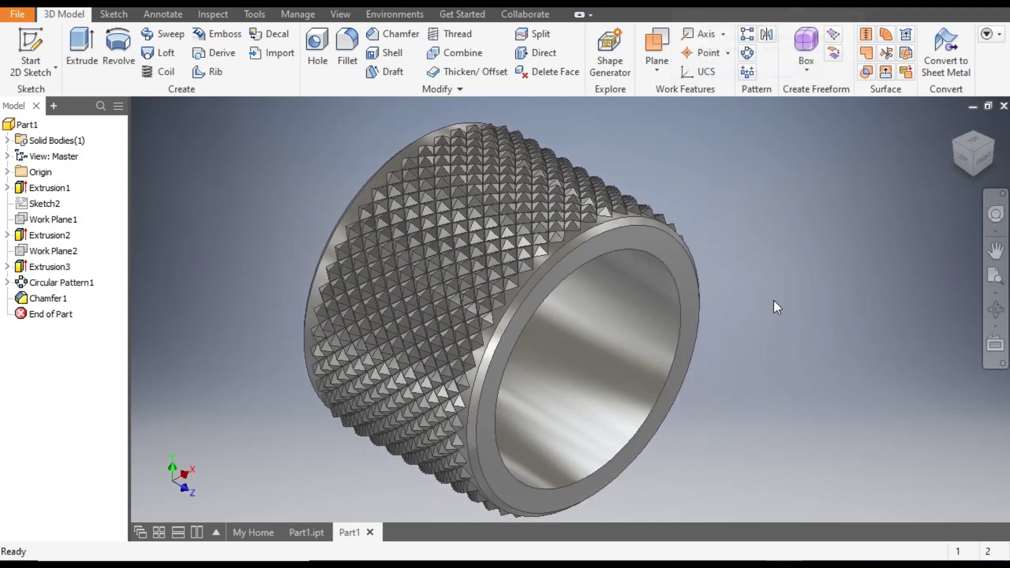